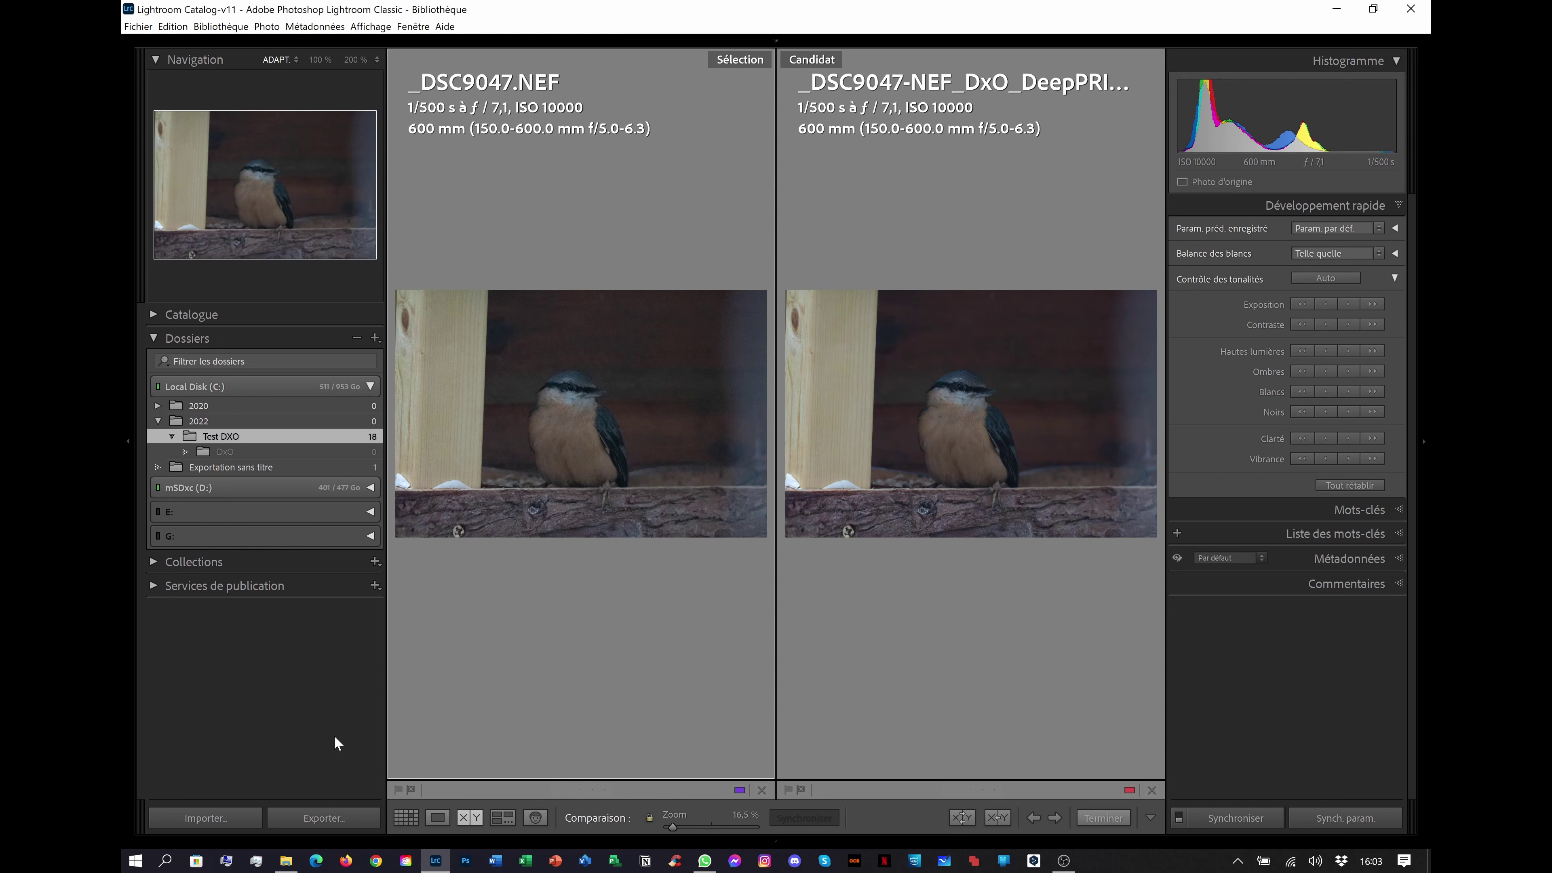
# Hide the side panels and compare the bird's head and plumage at 100% in _DSC9047.NEF and its DeepPRIME version.
pyautogui.press('Tab')
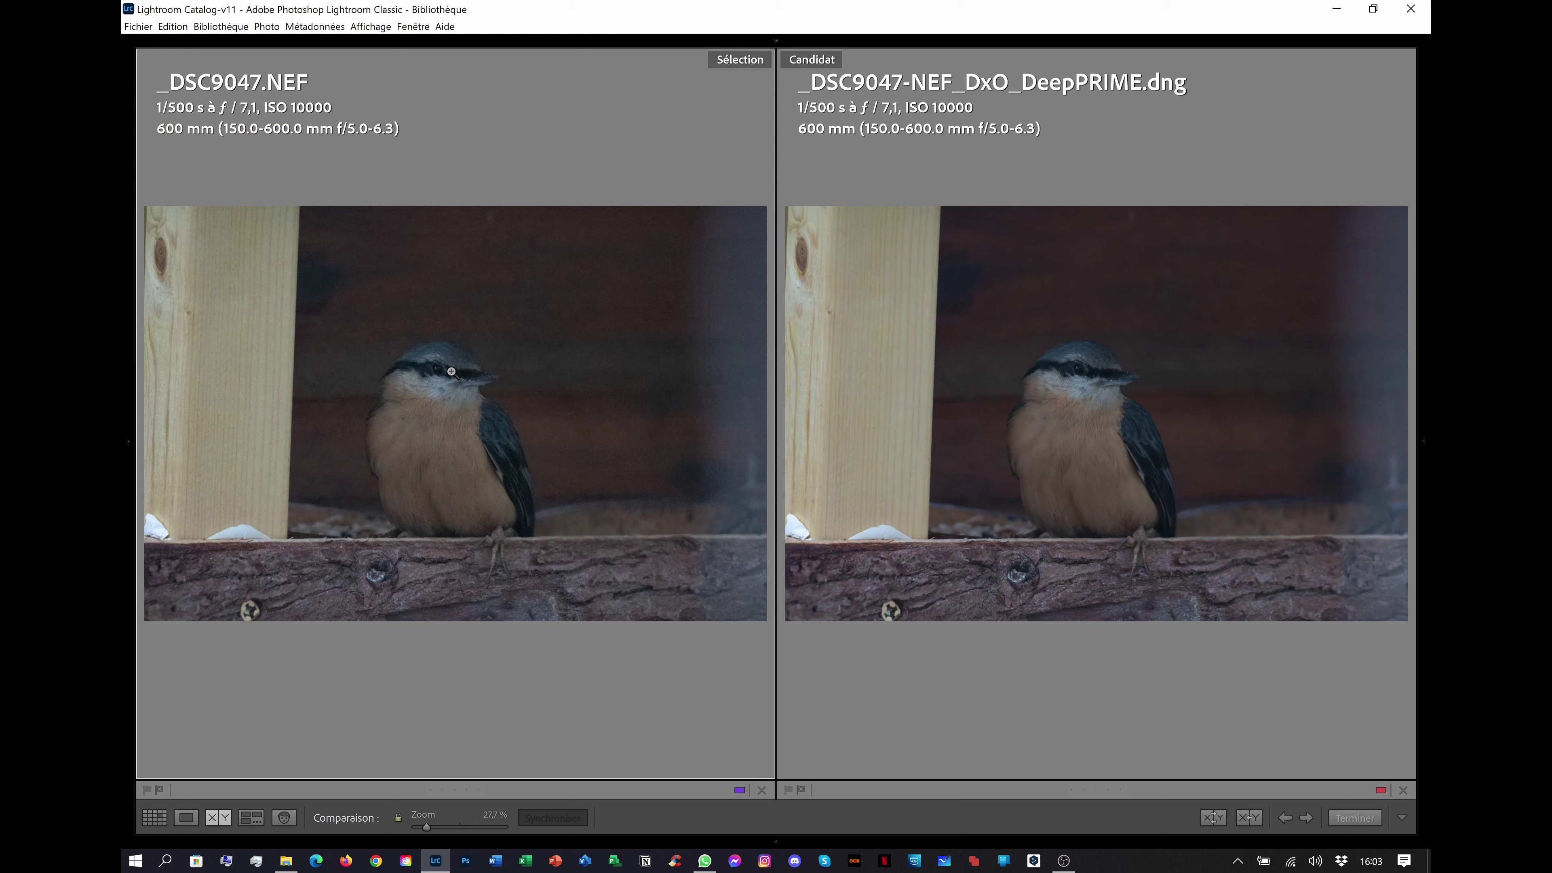
pyautogui.click(441, 360)
pyautogui.moveTo(537, 509); pyautogui.dragTo(565, 399)
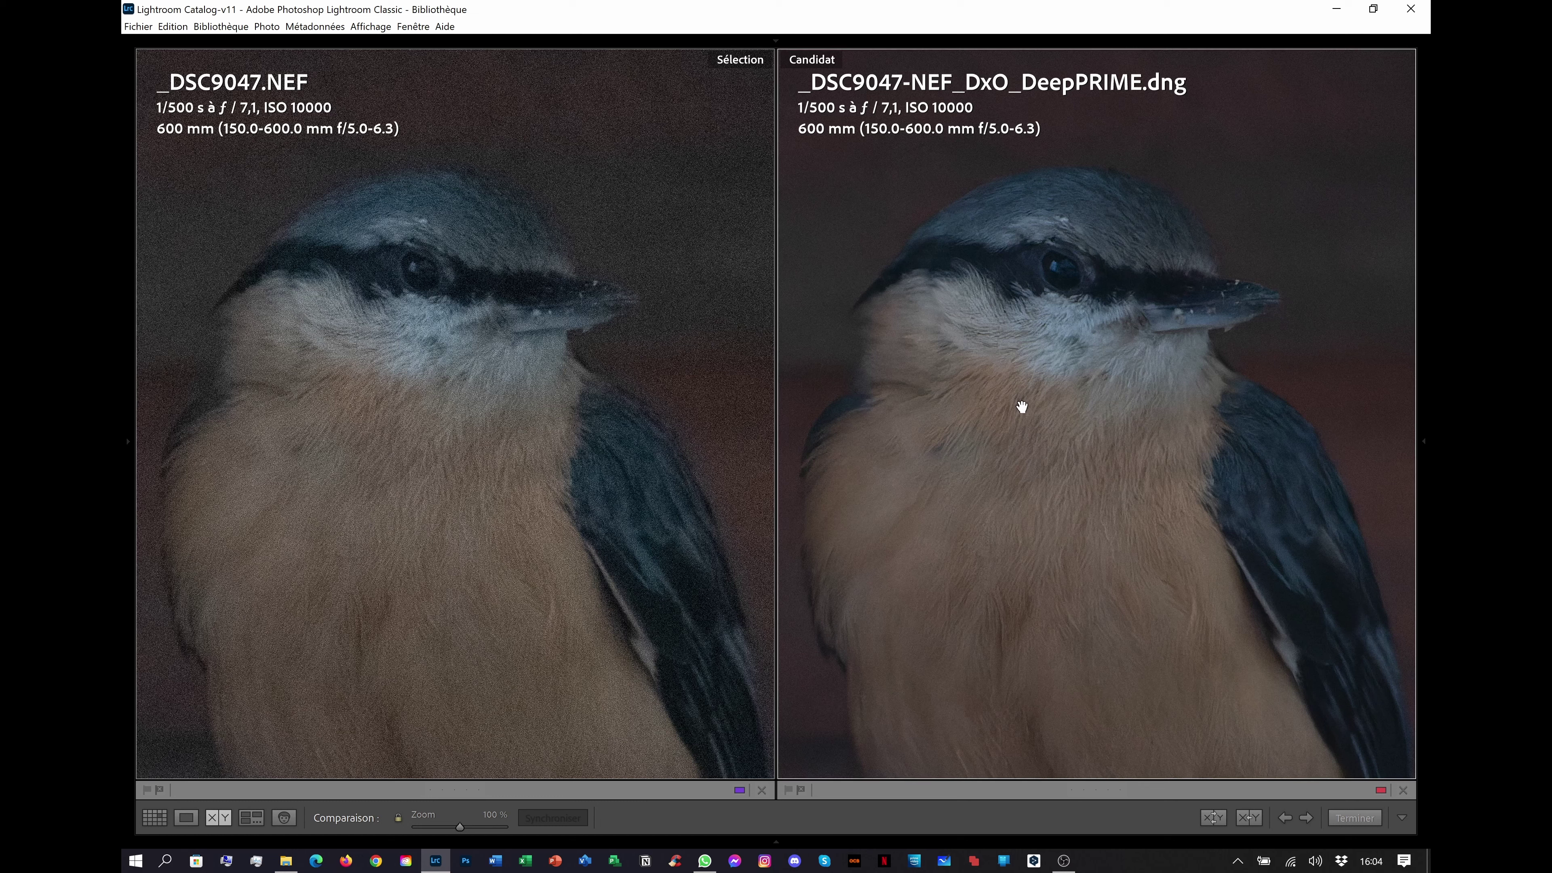
pyautogui.click(1083, 425)
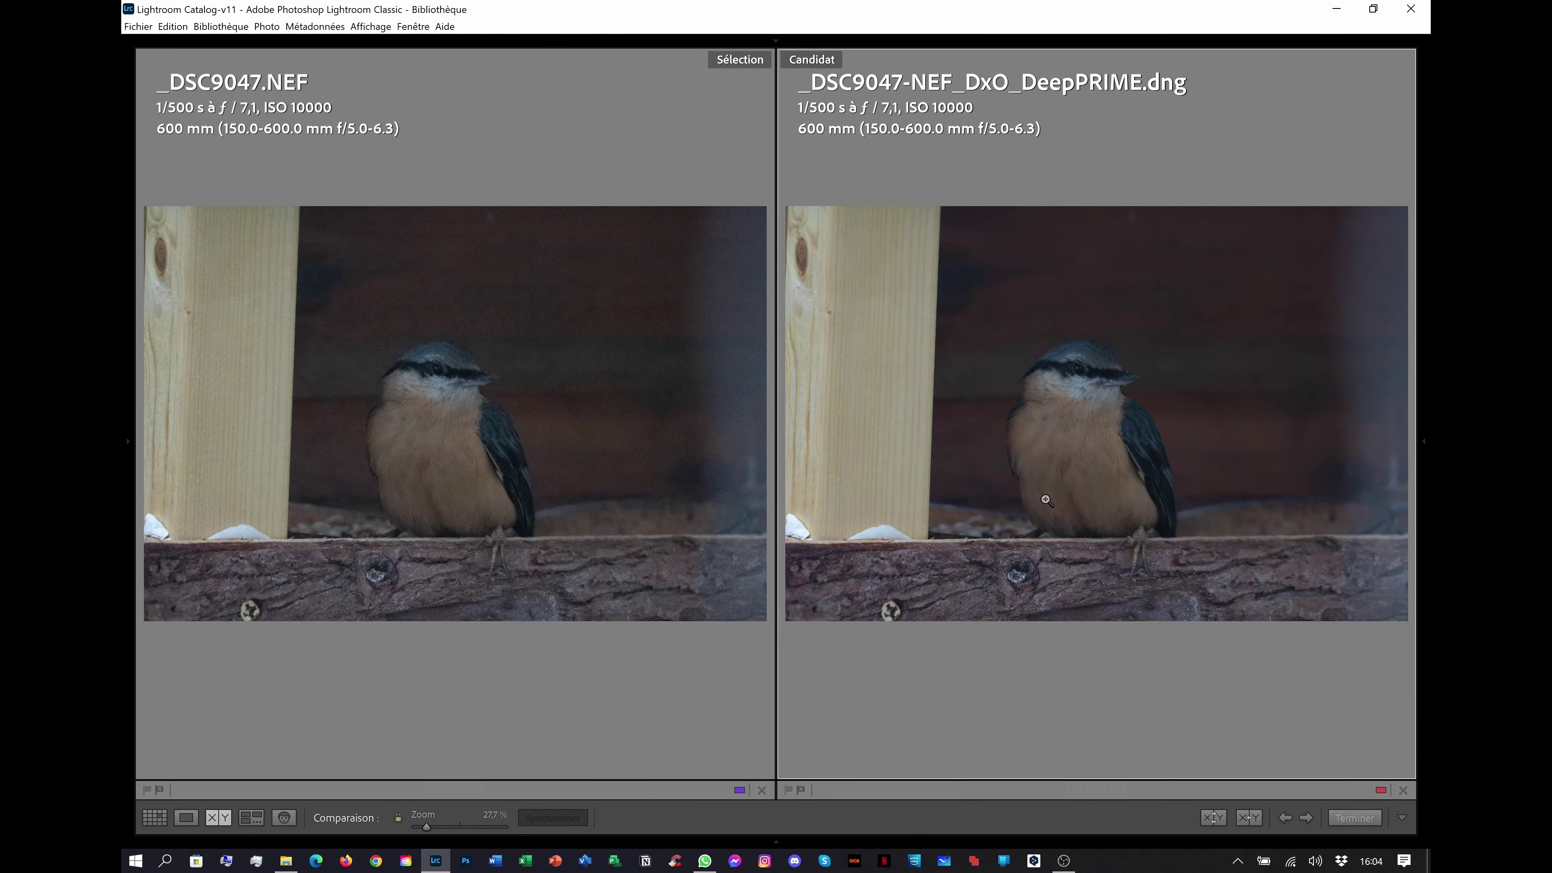
# Open _DSC9033.NEF and its DxO DeepPRIME DNG side by side in Compare view from the library grid.
pyautogui.press('g')
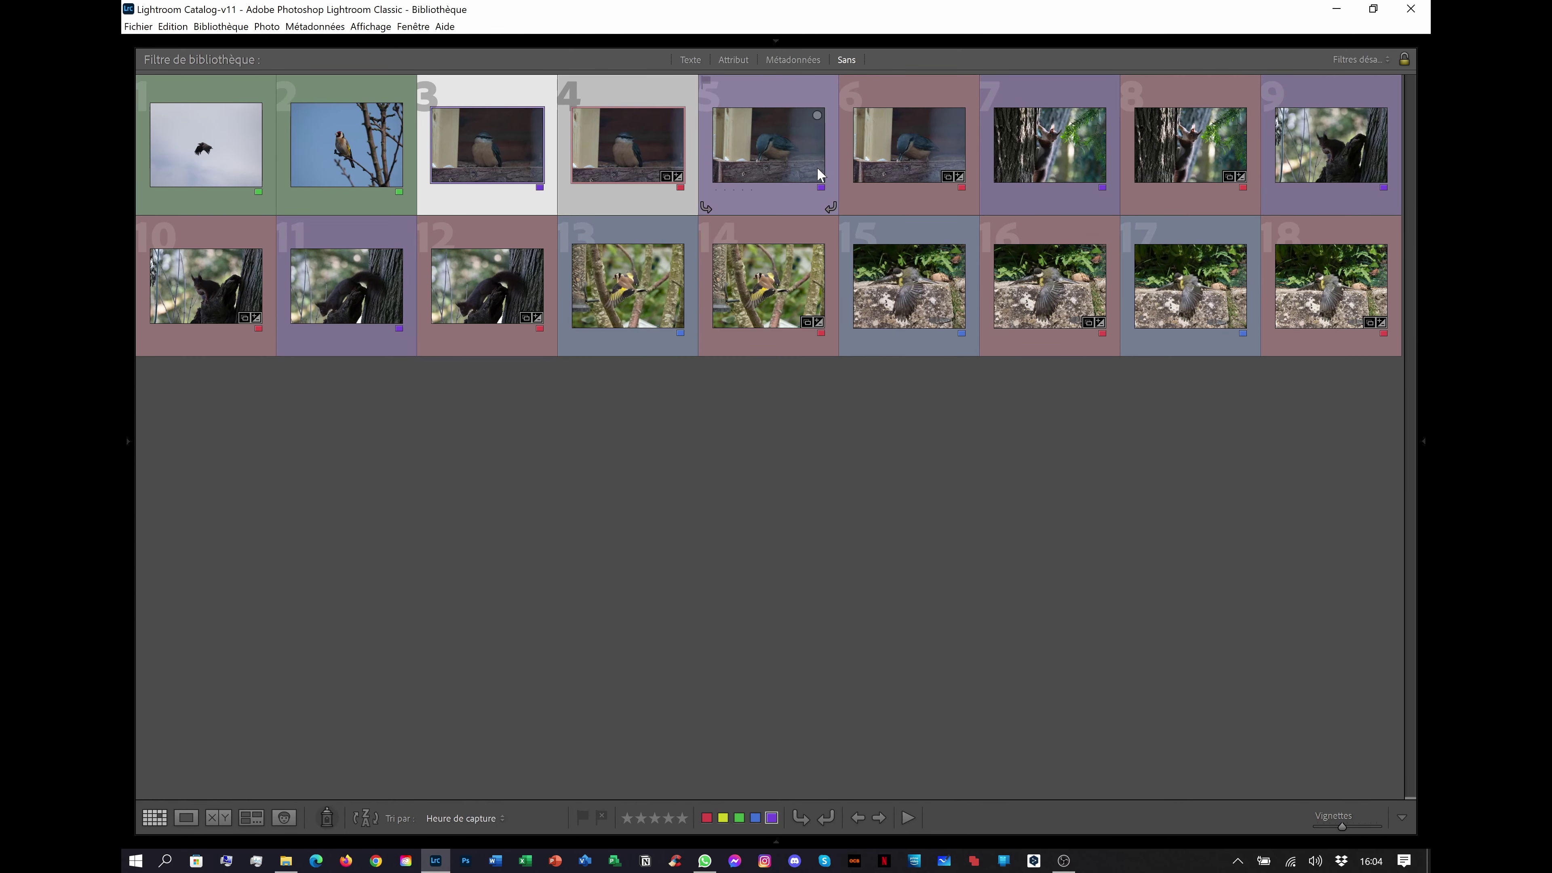
pyautogui.click(813, 165)
pyautogui.keyDown('ctrl'); pyautogui.click(923, 169); pyautogui.keyUp('ctrl')
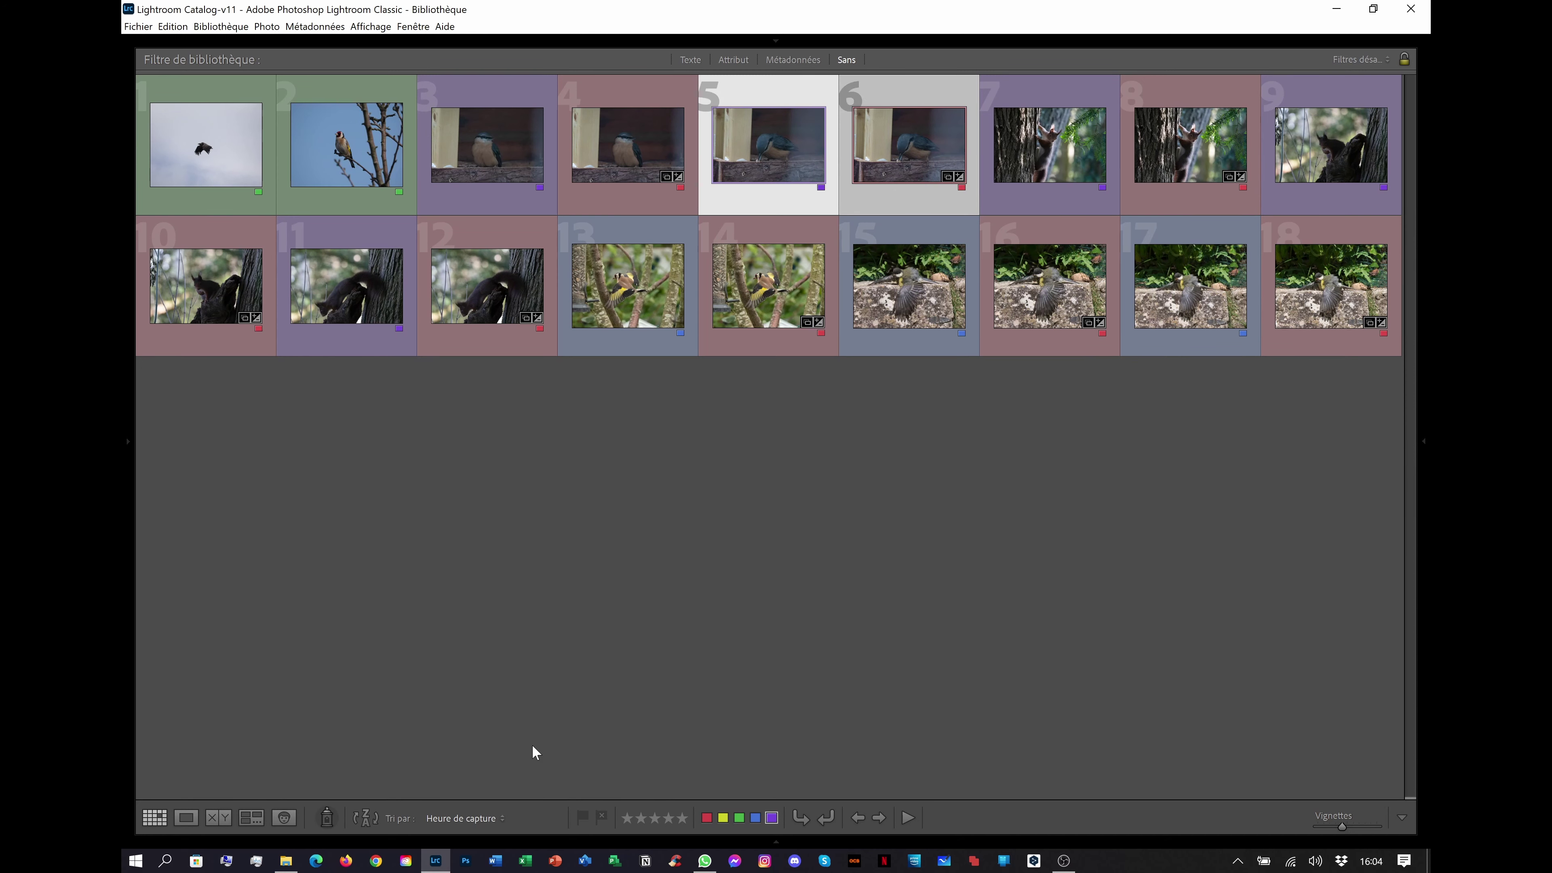
pyautogui.click(219, 818)
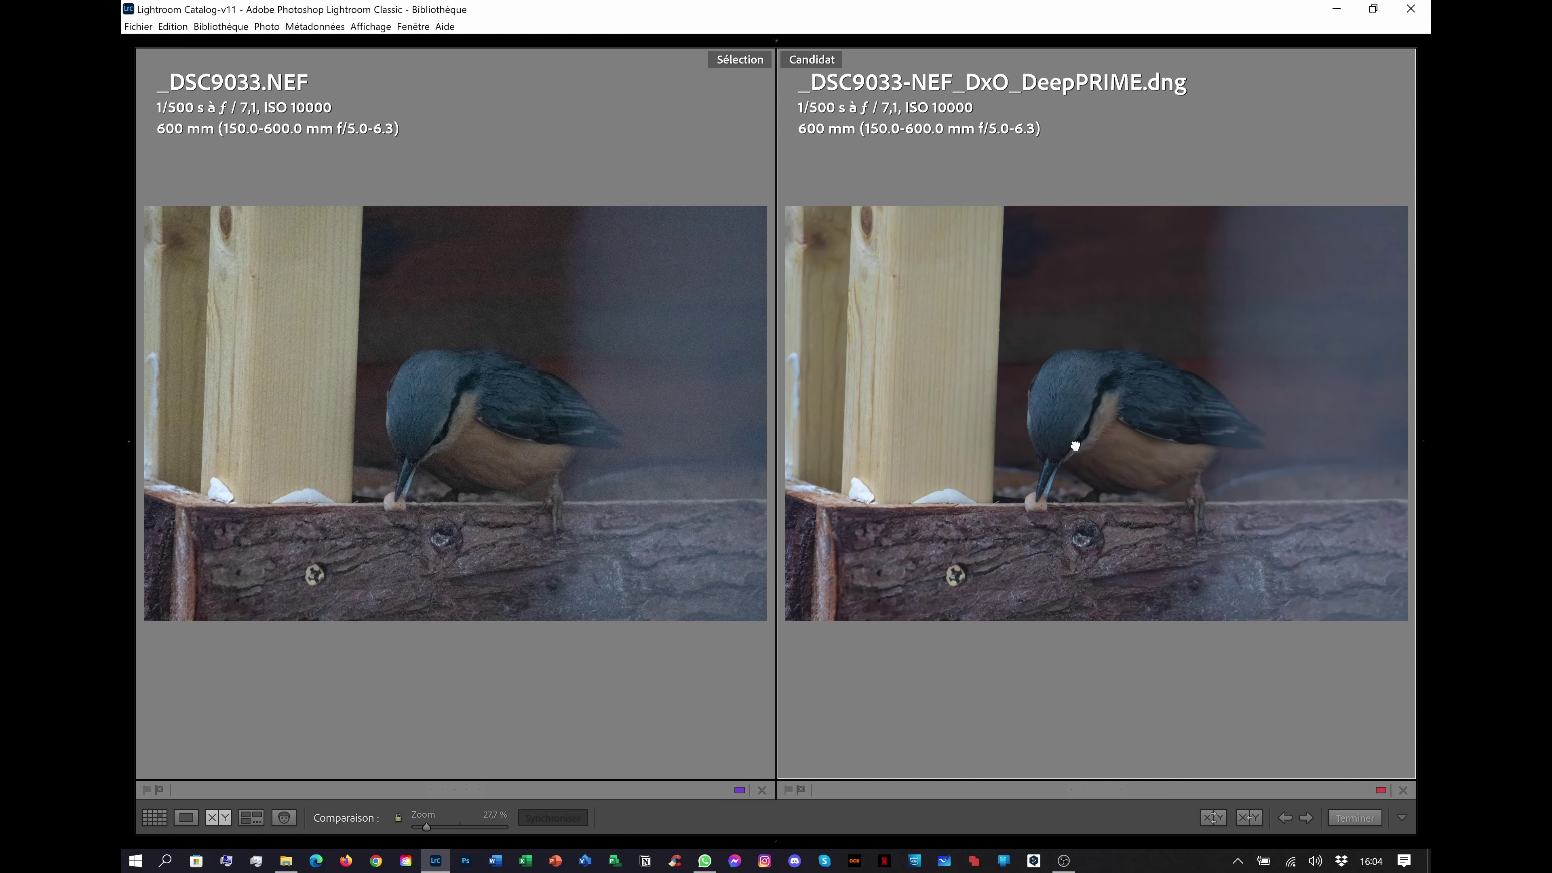
# Examine noise and feather detail on the bird's head, beak and wing at 100% in both _DSC9033 versions.
pyautogui.click(1088, 455)
pyautogui.moveTo(1084, 465); pyautogui.dragTo(1011, 454)
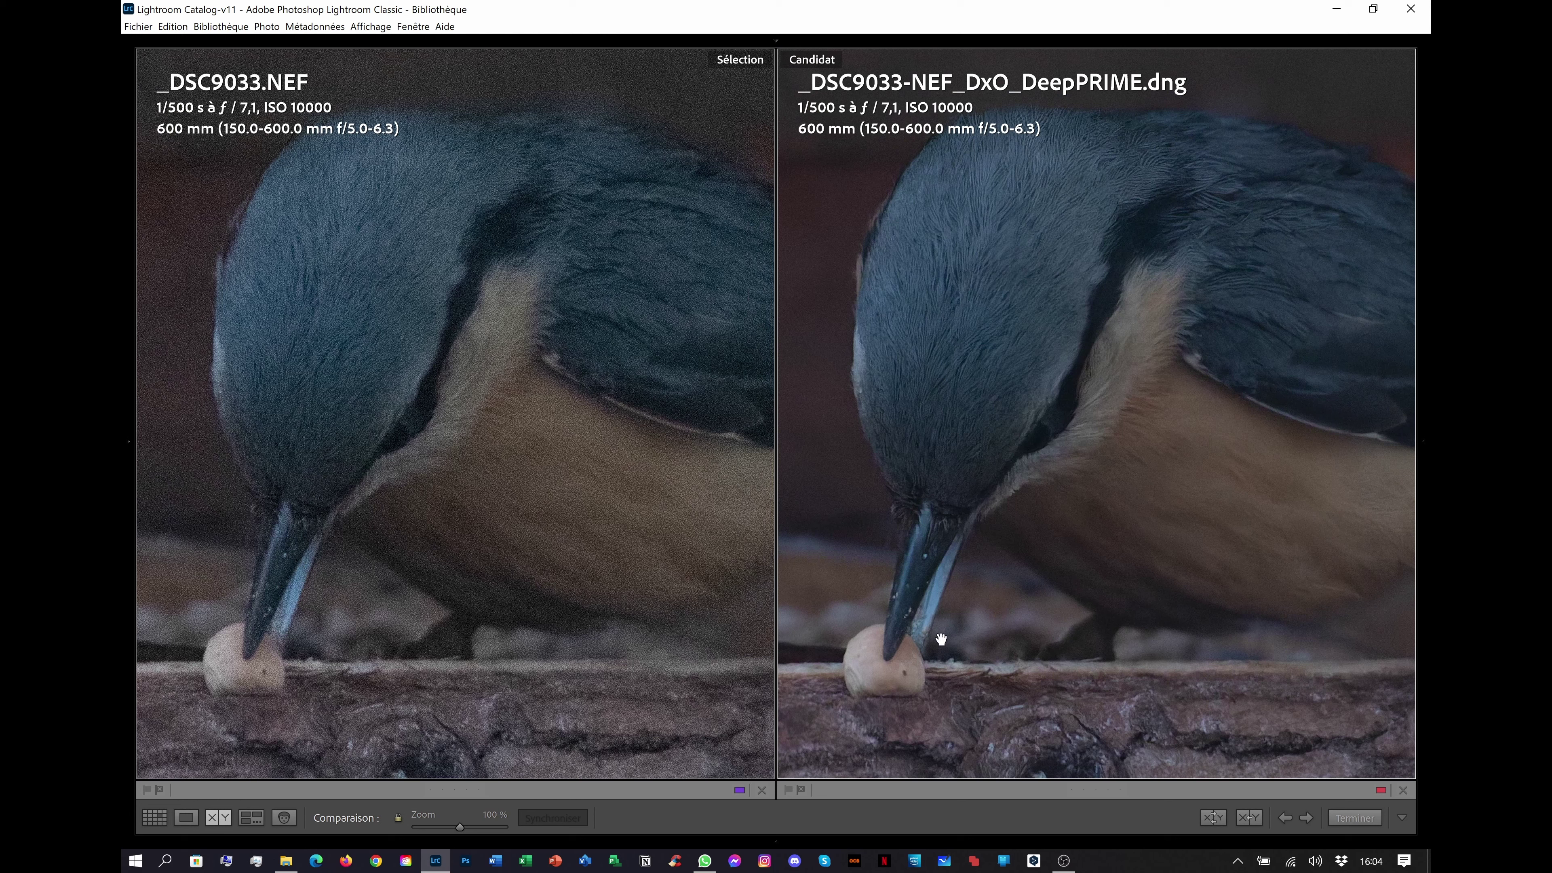
pyautogui.moveTo(963, 613); pyautogui.dragTo(928, 686)
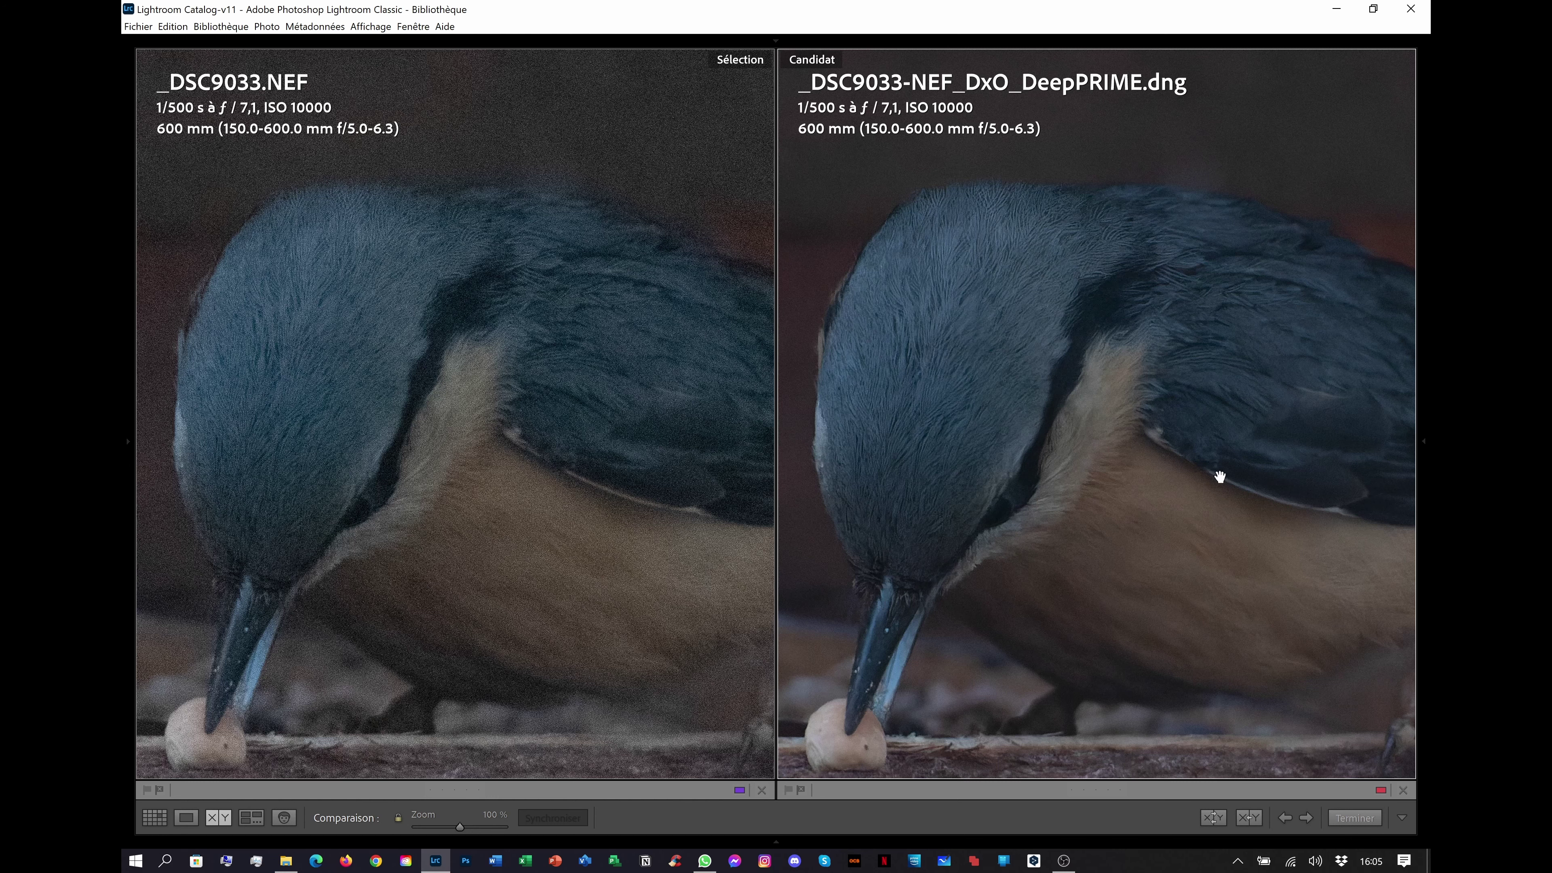
pyautogui.click(1216, 410)
# Compare _DSC7639.NEF with its DeepPRIME DNG side by side, examining the squirrel's face, fur and background at 100%.
pyautogui.press('g')
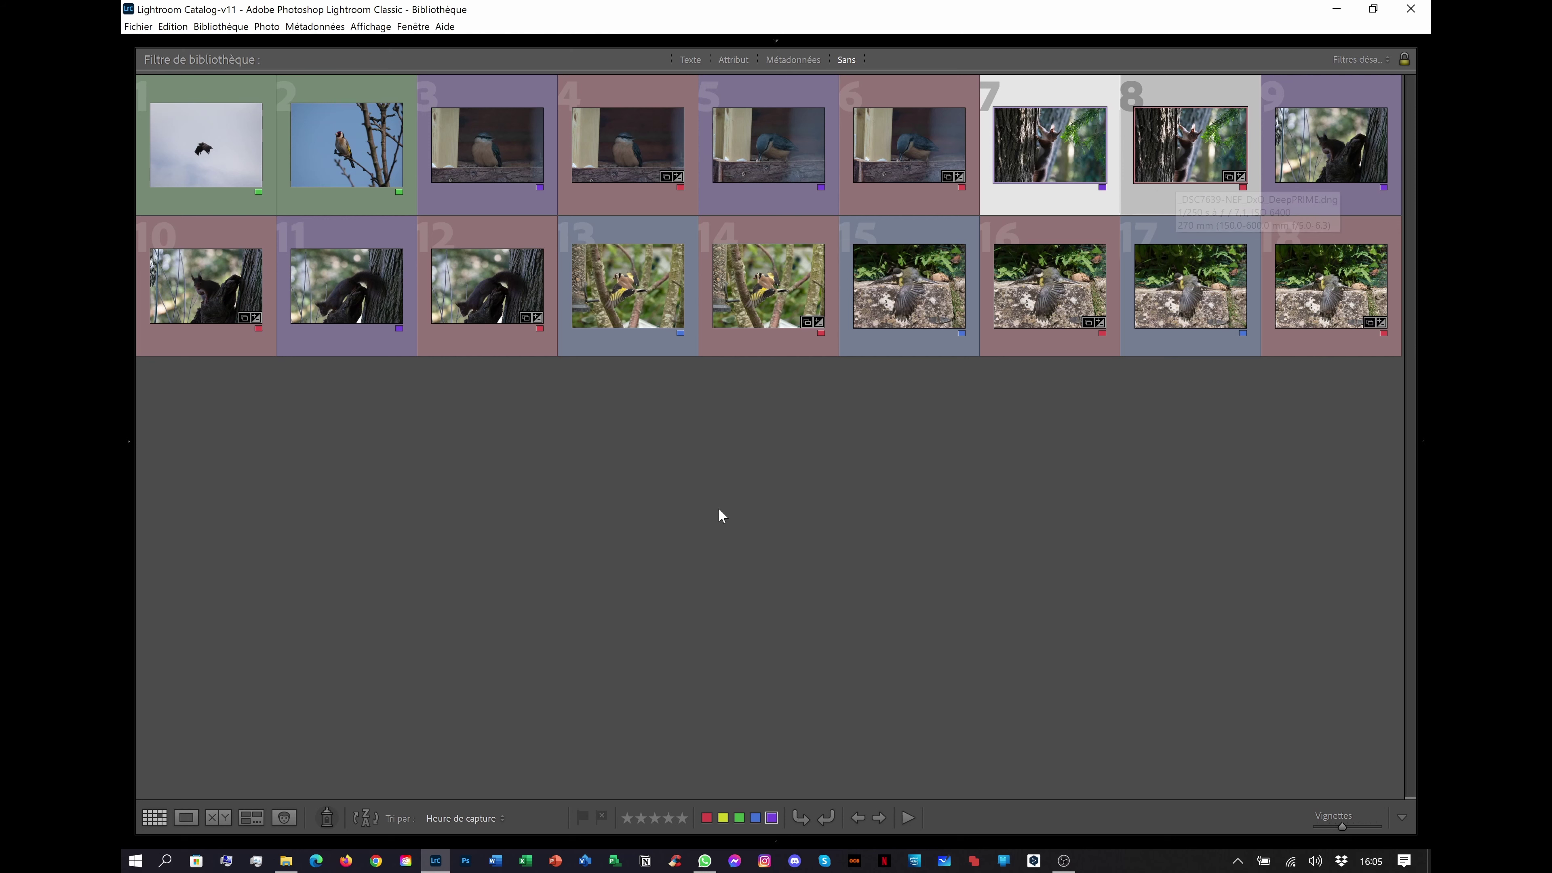
pyautogui.click(223, 817)
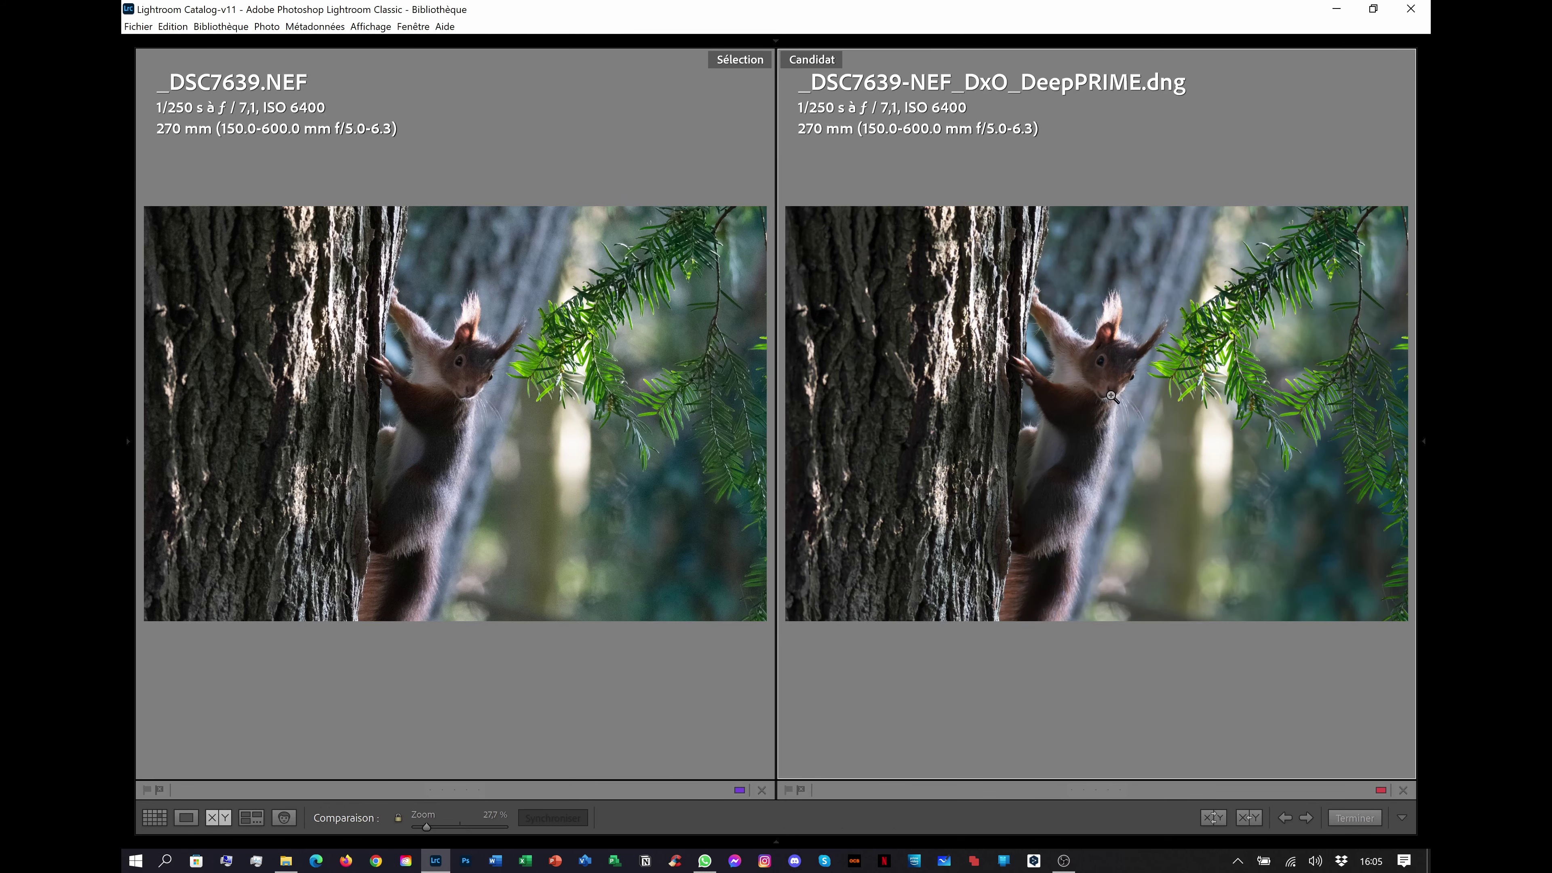
pyautogui.click(1105, 385)
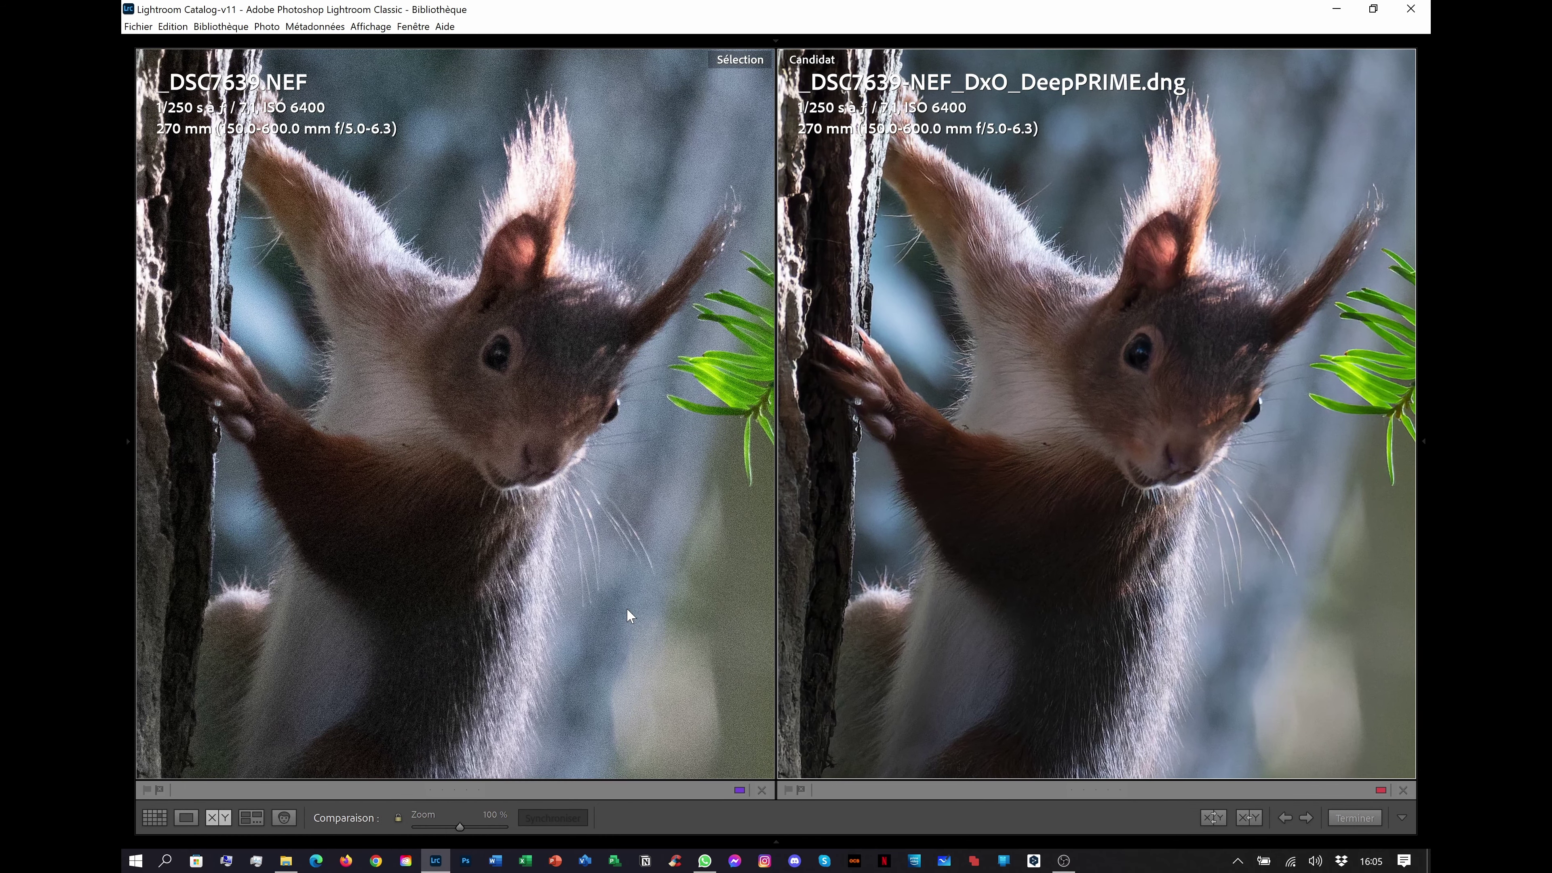
pyautogui.moveTo(627, 608); pyautogui.dragTo(592, 474)
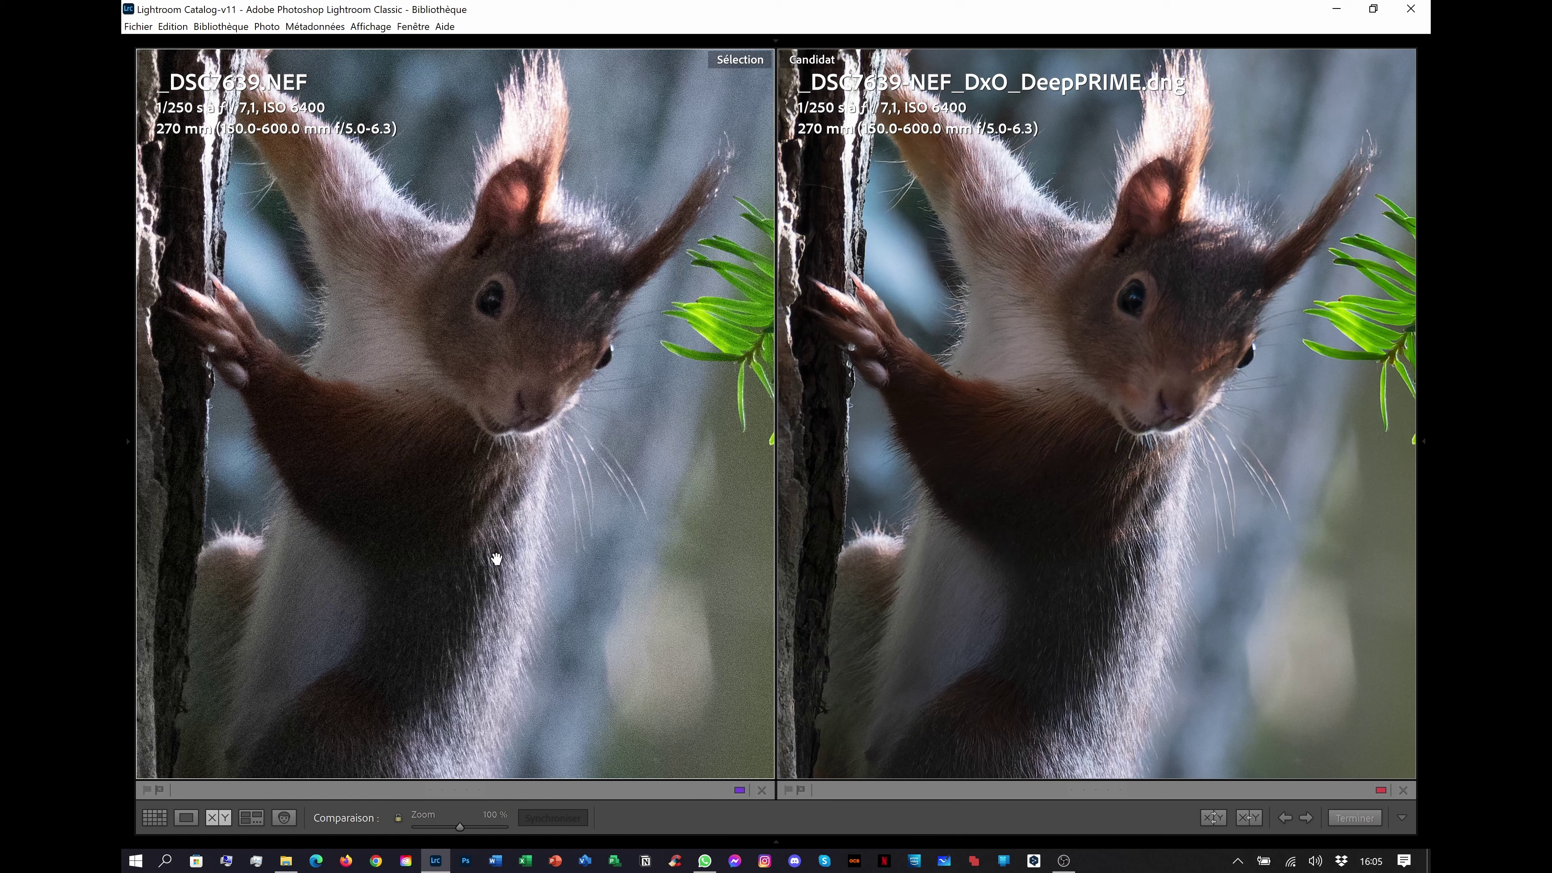
pyautogui.moveTo(980, 582); pyautogui.dragTo(1014, 443)
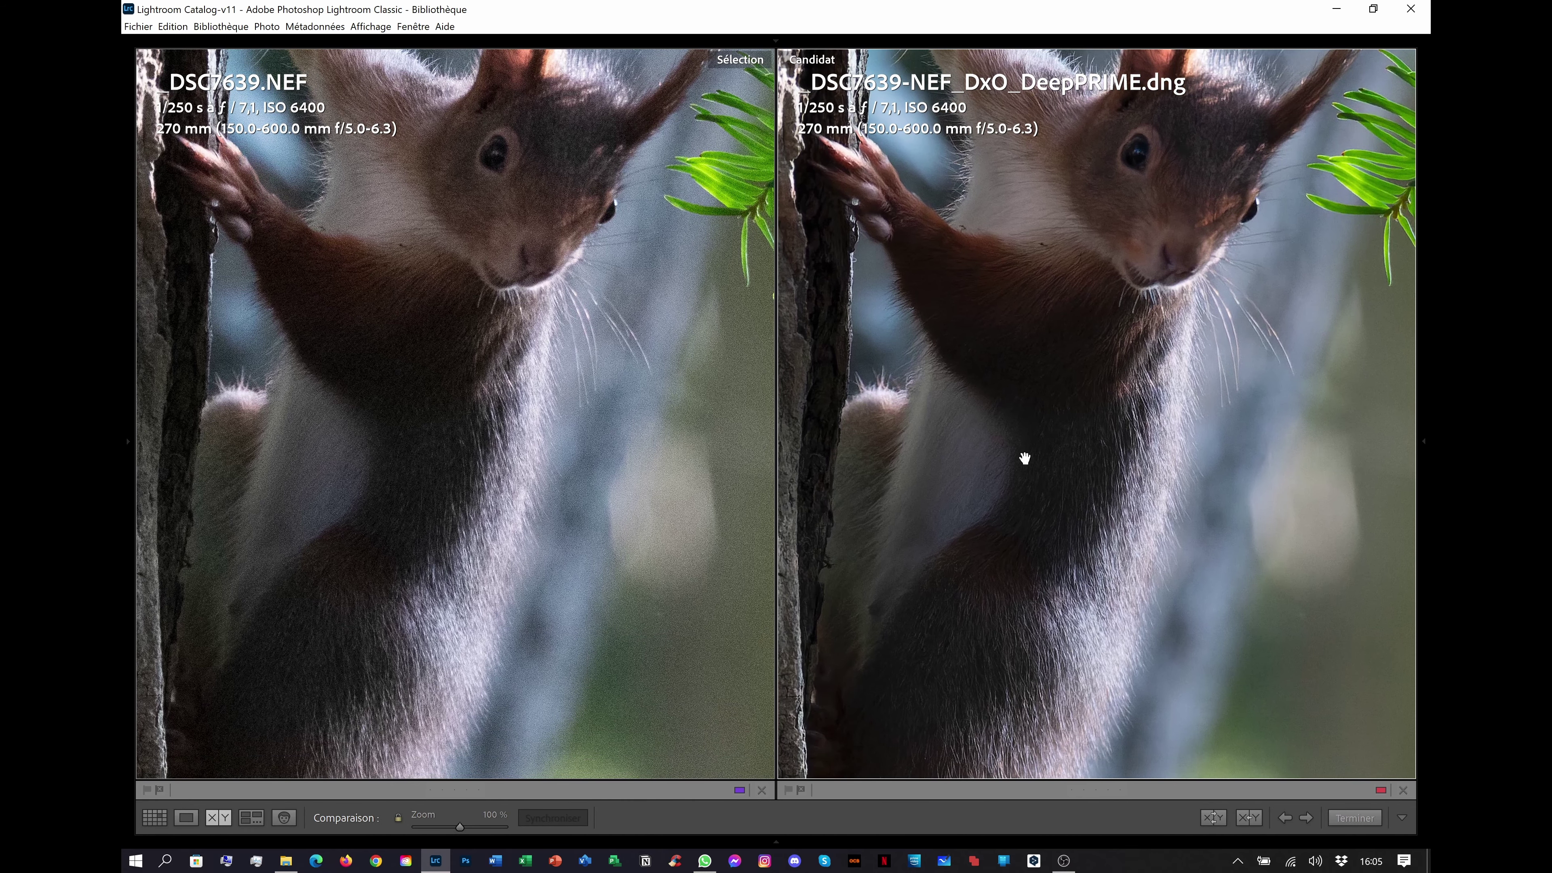
pyautogui.moveTo(1033, 332); pyautogui.dragTo(1033, 428)
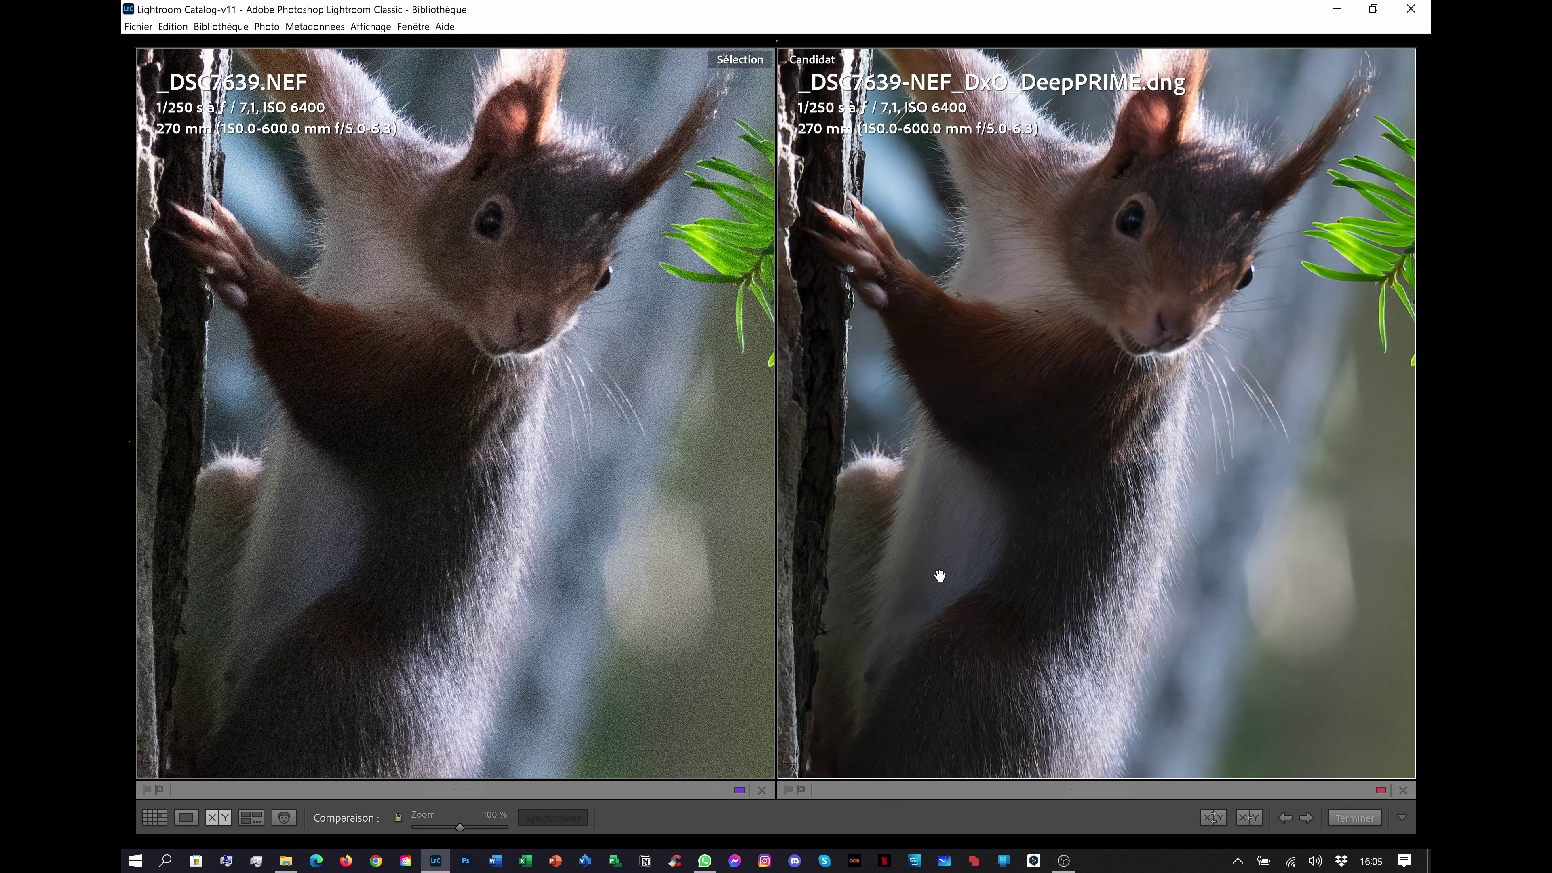
pyautogui.moveTo(984, 620); pyautogui.dragTo(963, 666)
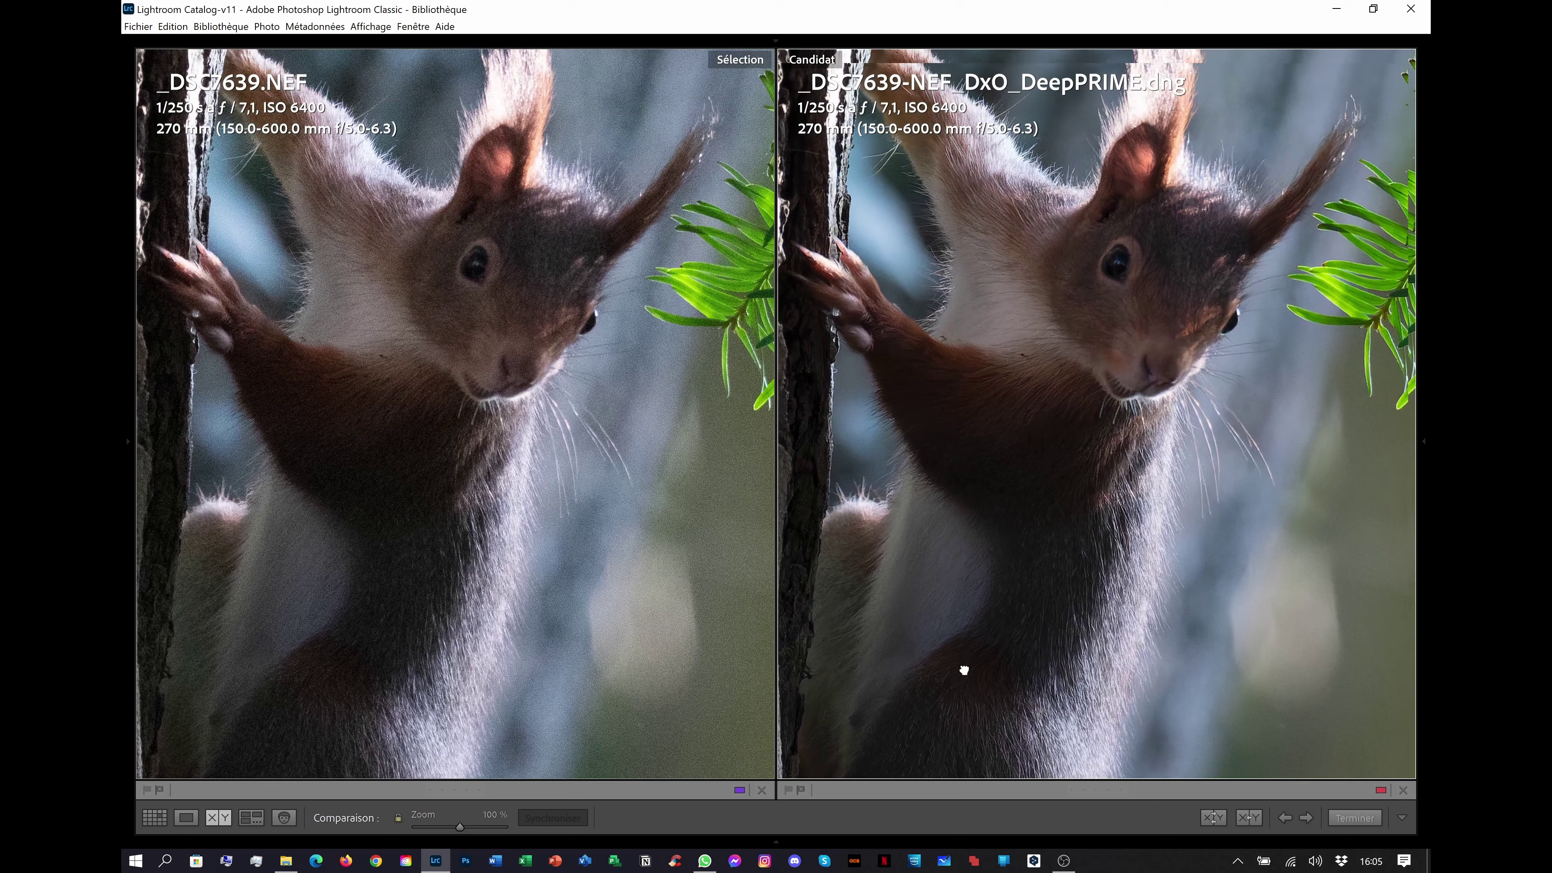
pyautogui.moveTo(1025, 513); pyautogui.dragTo(1013, 608)
pyautogui.moveTo(1013, 544); pyautogui.dragTo(1058, 591)
pyautogui.click(1060, 593)
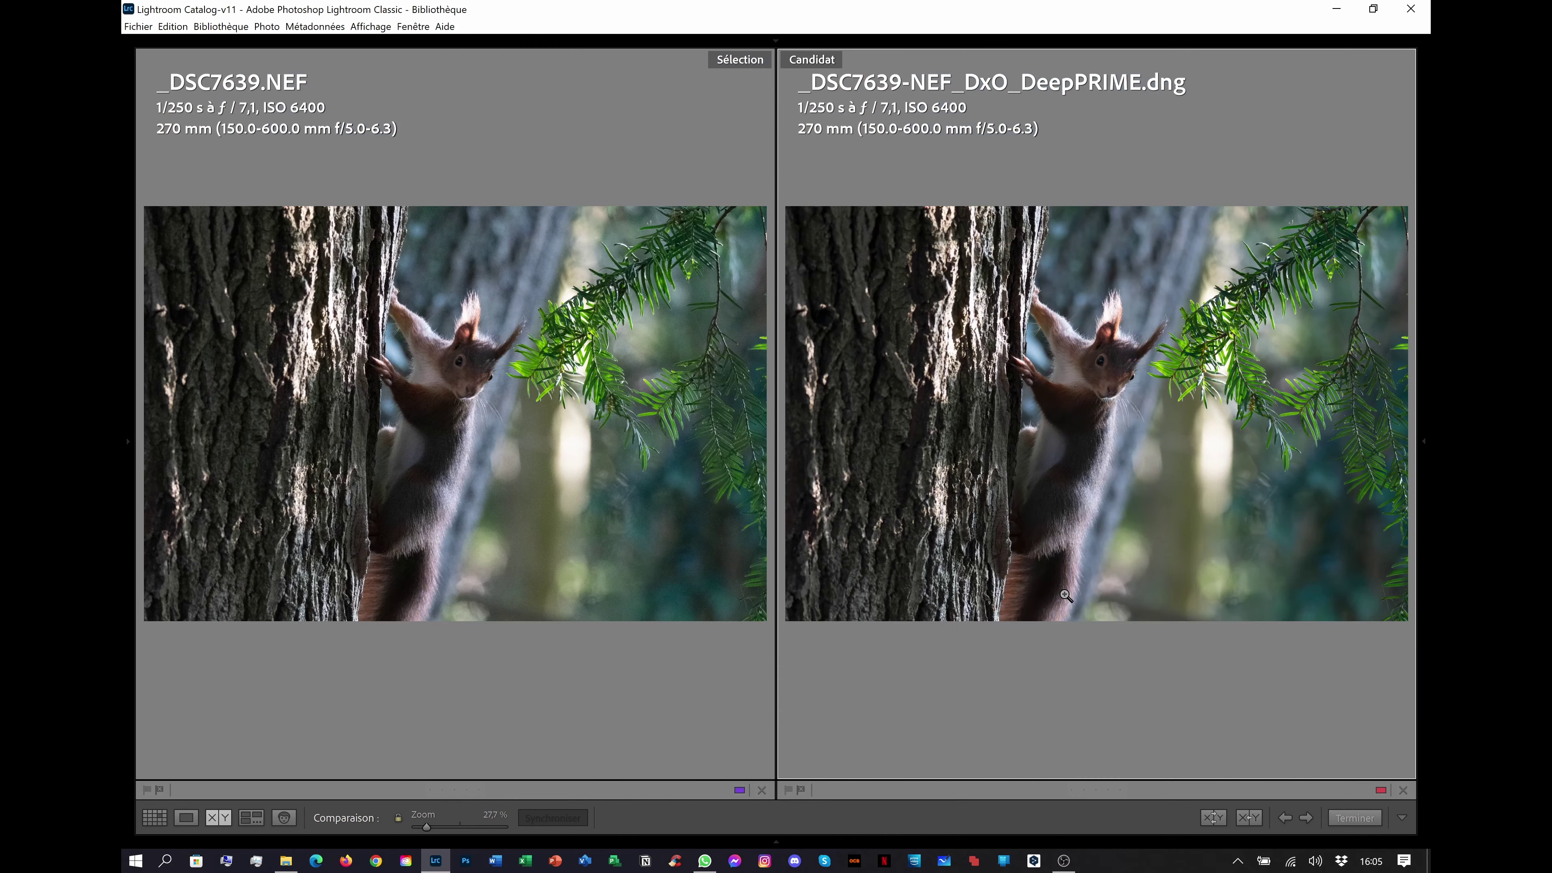
# Open _DSC7638.NEF and its DxO DeepPRIME DNG side by side in Compare view from the library grid.
pyautogui.press('g')
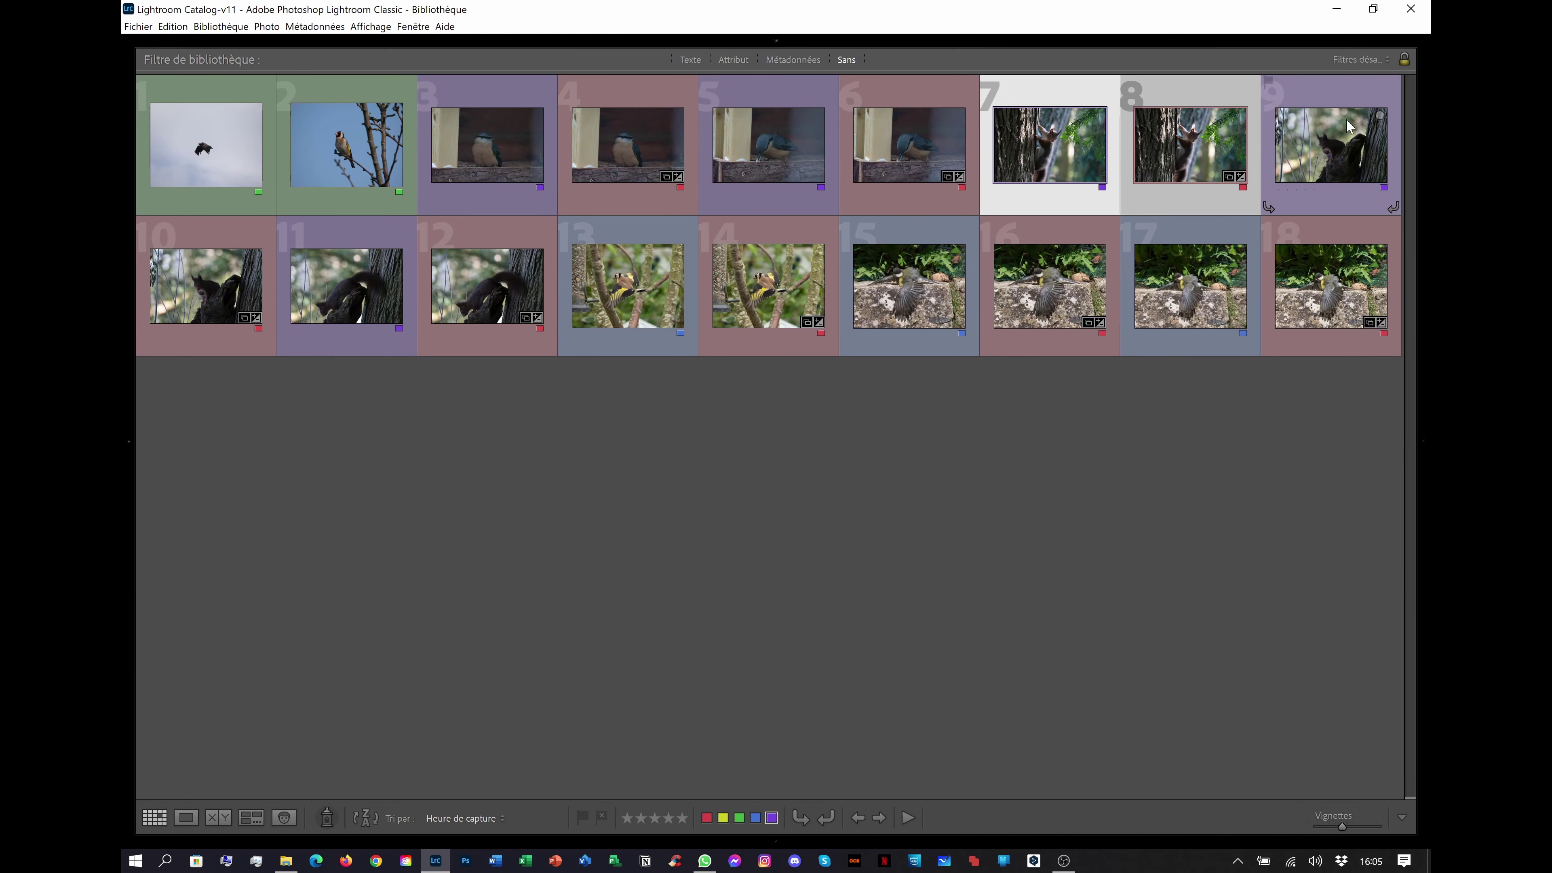
pyautogui.click(1292, 165)
pyautogui.keyDown('ctrl'); pyautogui.click(230, 292); pyautogui.keyUp('ctrl')
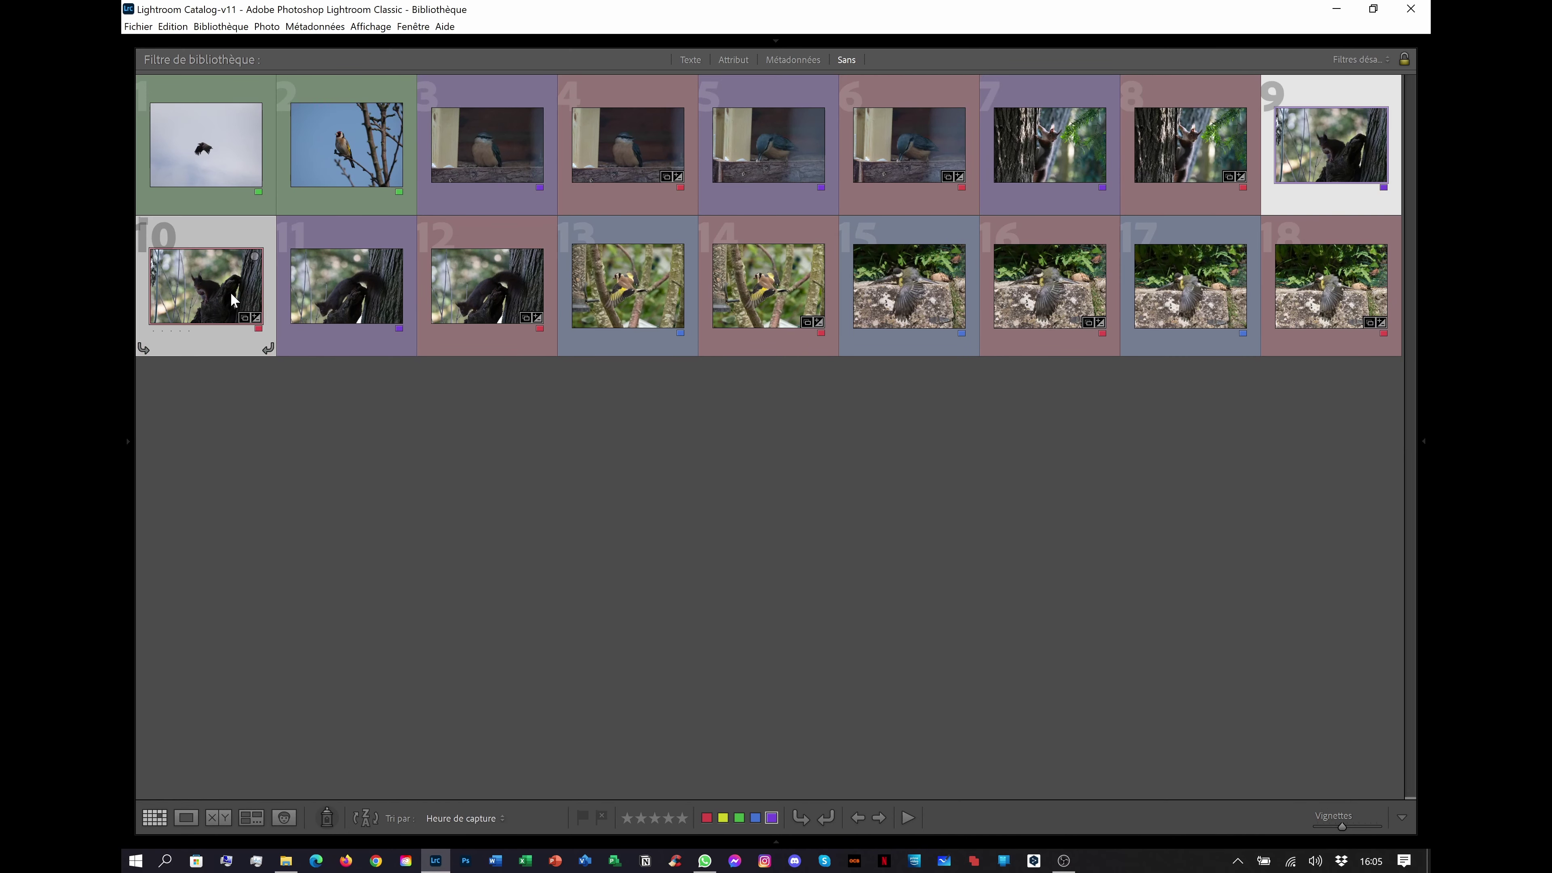
pyautogui.click(226, 823)
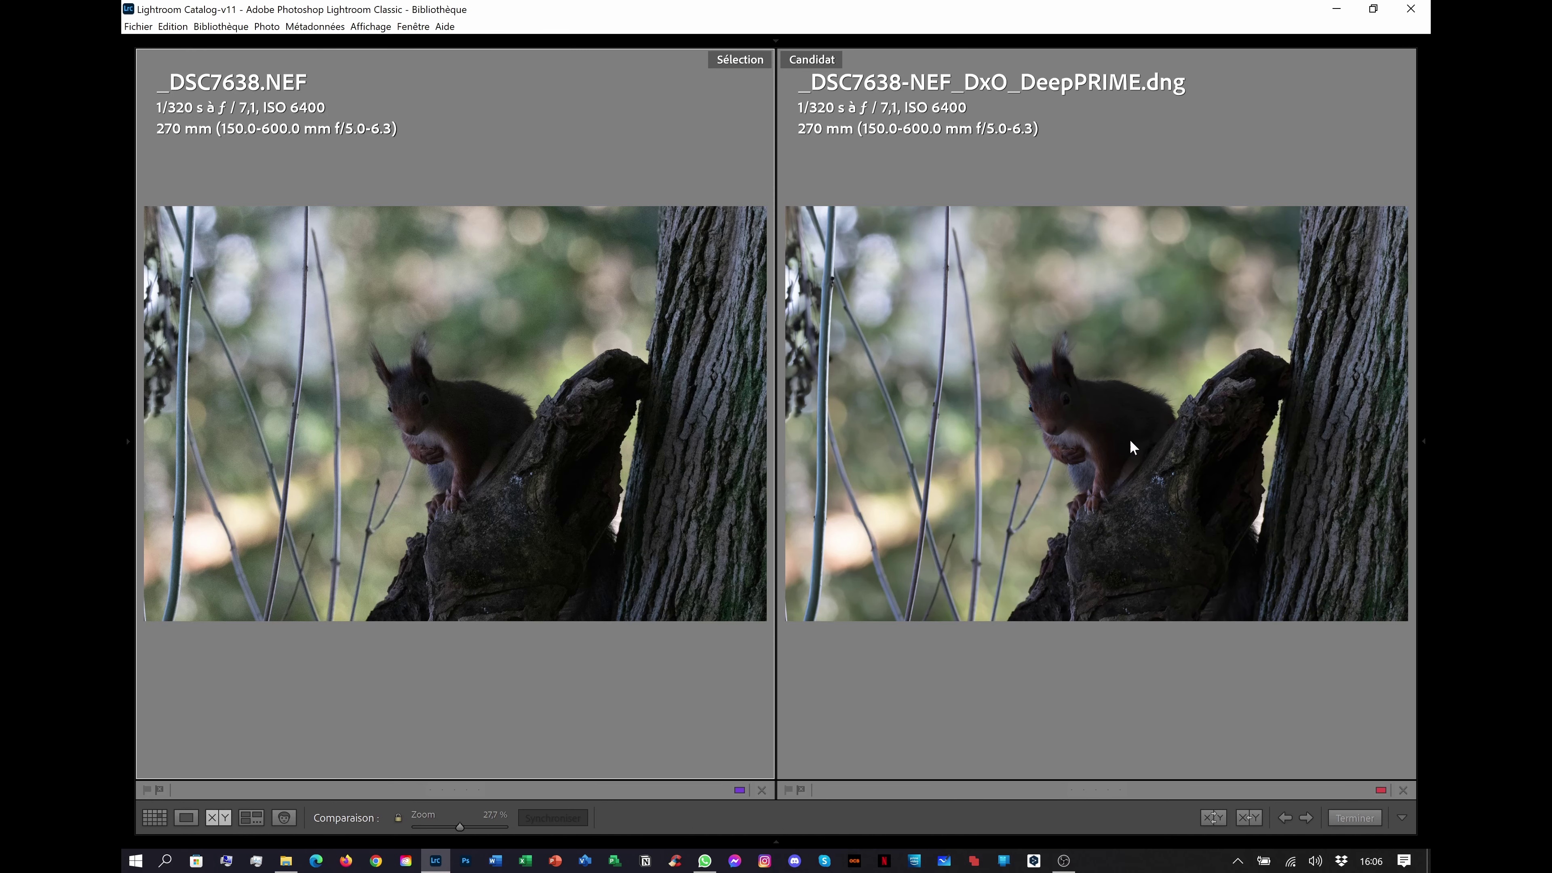
# Examine the dark squirrel's fur, eyes, paws and the blurred background at 100% in both _DSC7638 versions.
pyautogui.click(1076, 447)
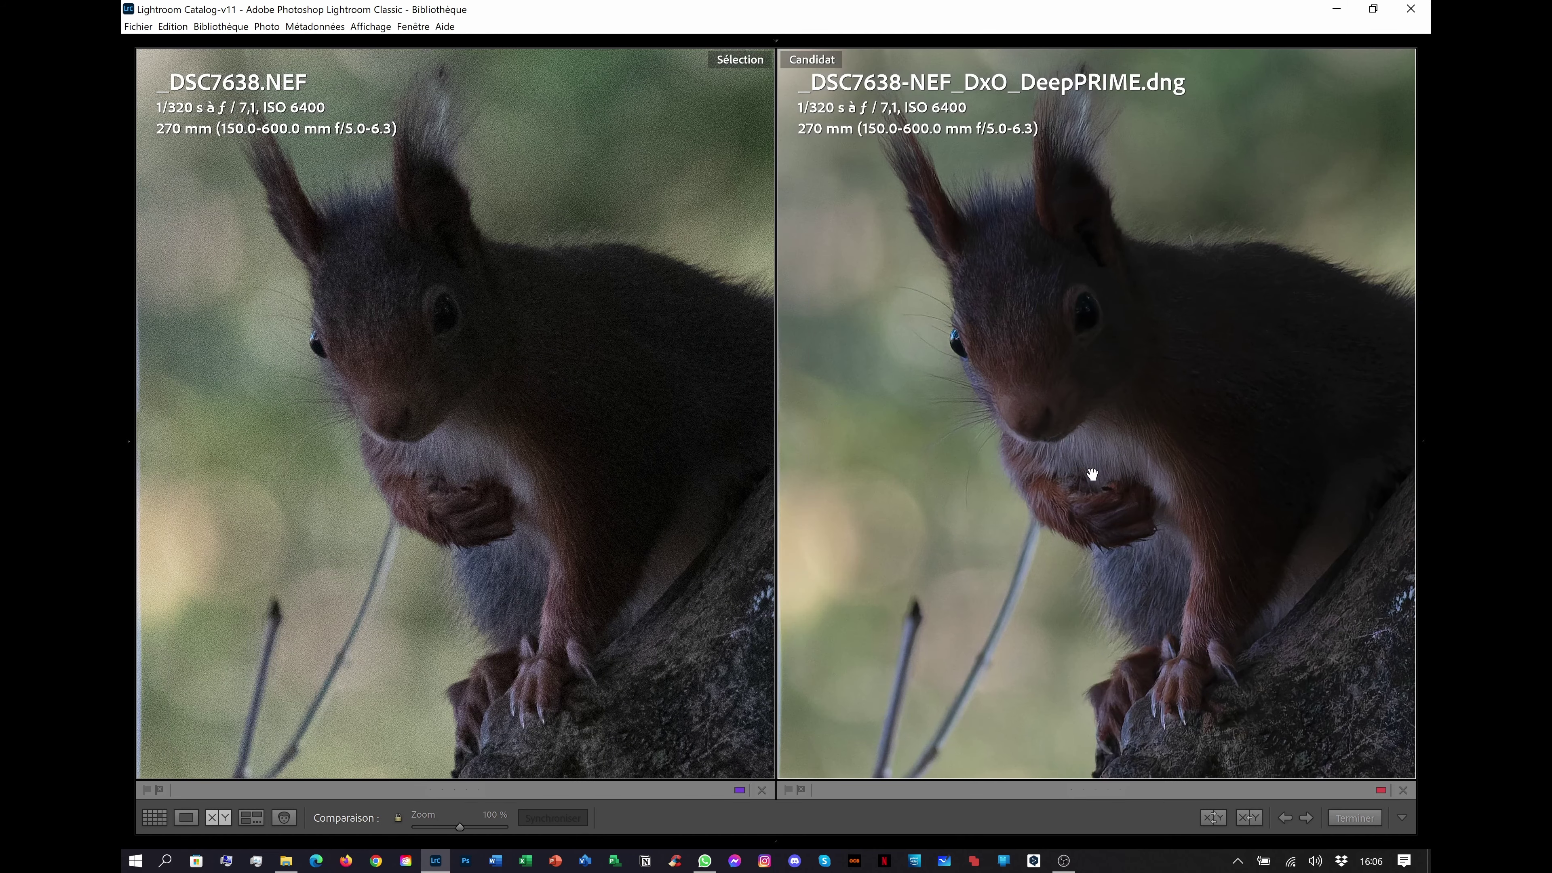
pyautogui.moveTo(1085, 461)
pyautogui.mouseDown()
pyautogui.moveTo(1053, 418)
pyautogui.moveTo(1067, 456)
pyautogui.mouseUp()
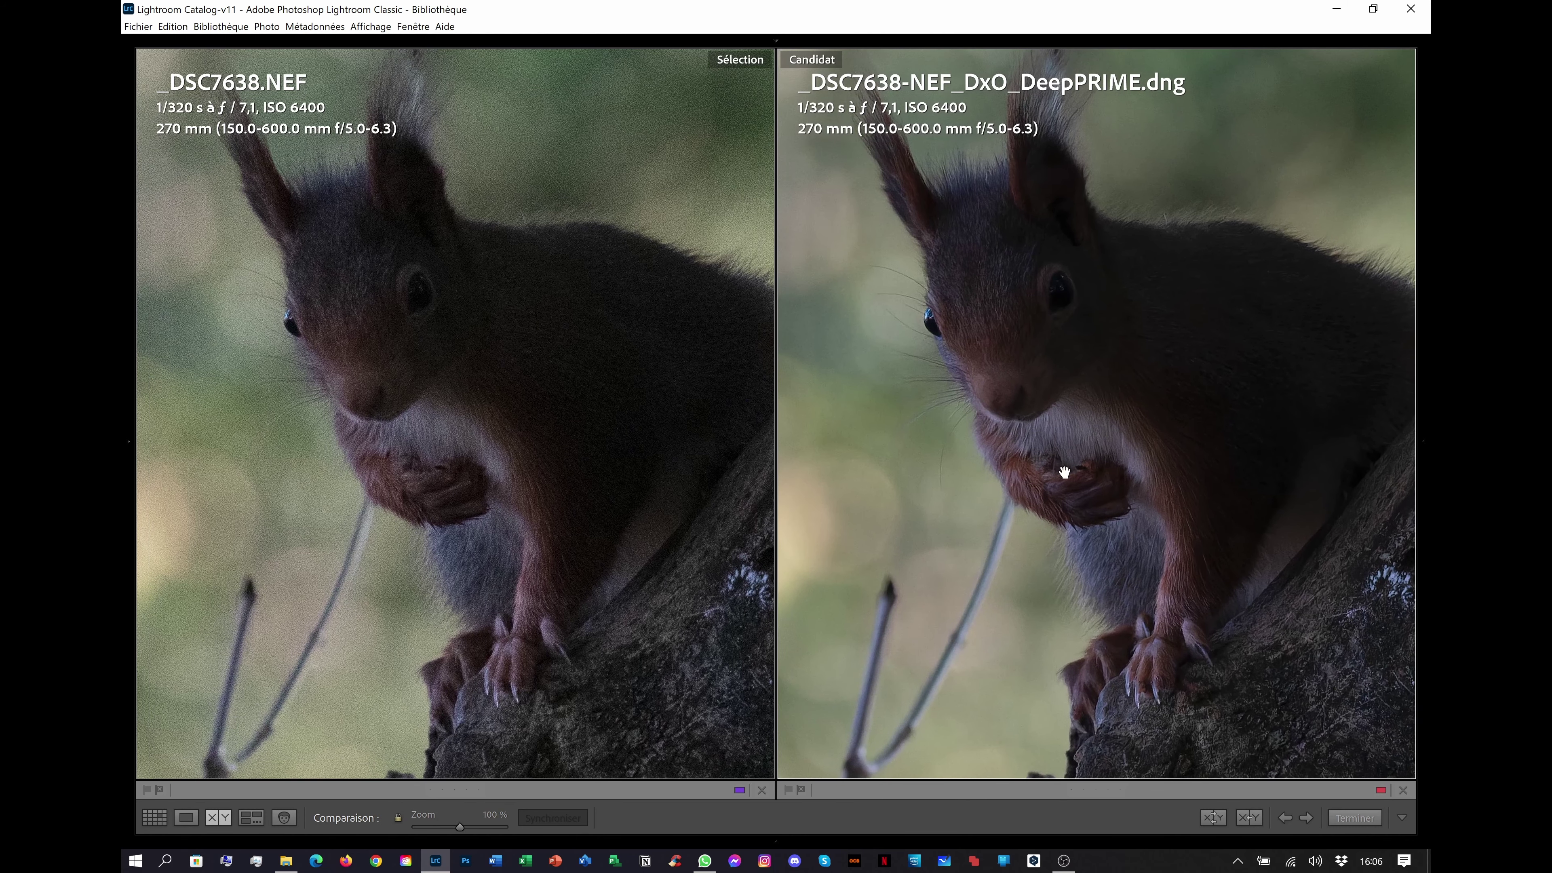
pyautogui.moveTo(1109, 496); pyautogui.dragTo(1061, 536)
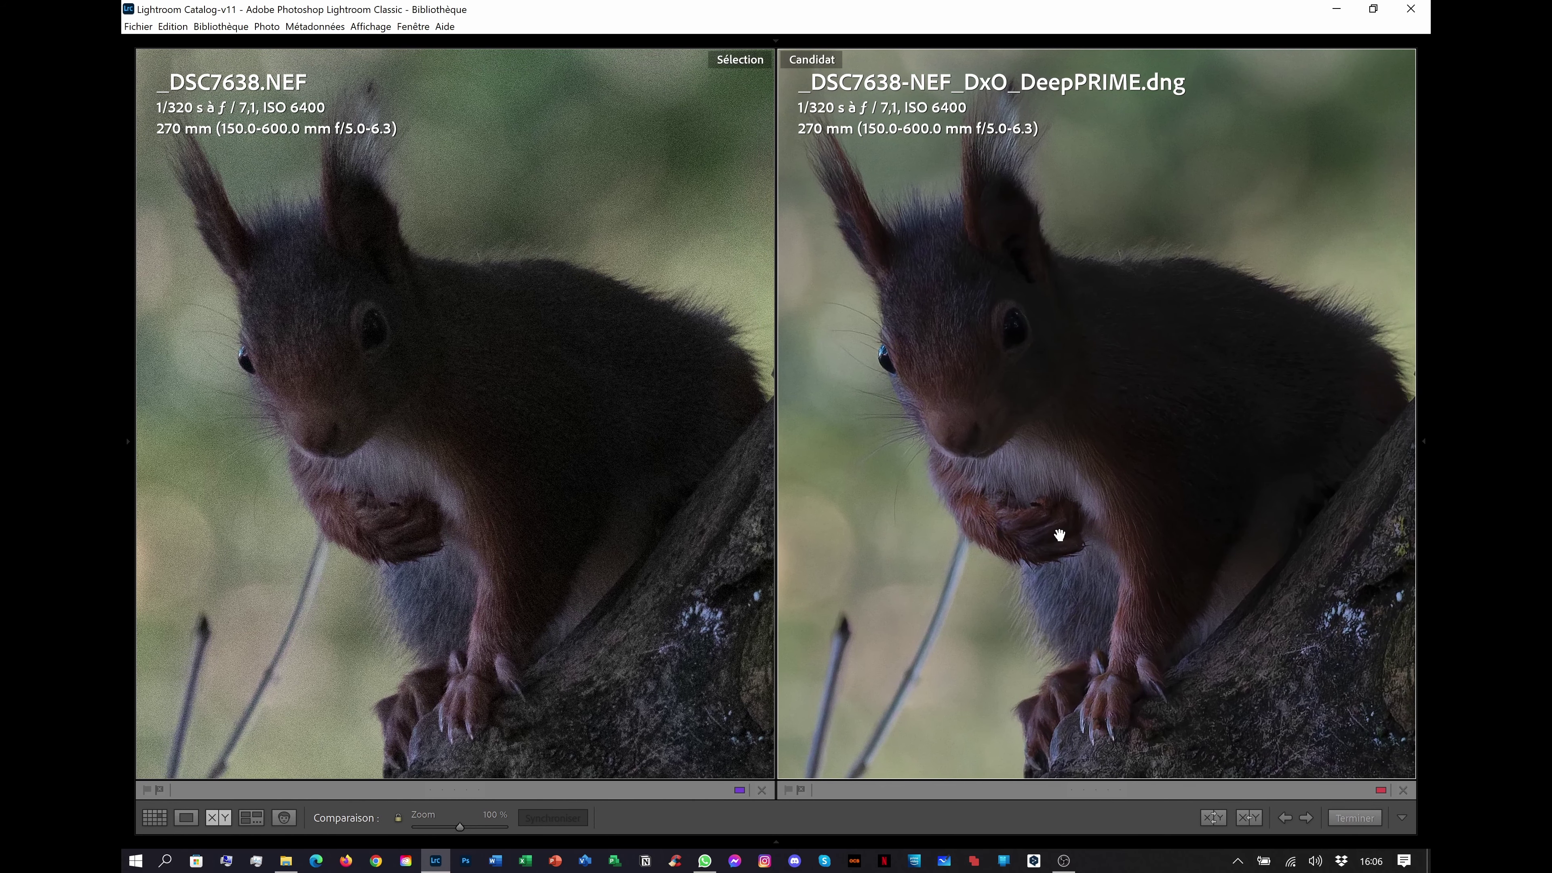
pyautogui.moveTo(1057, 524); pyautogui.dragTo(1081, 469)
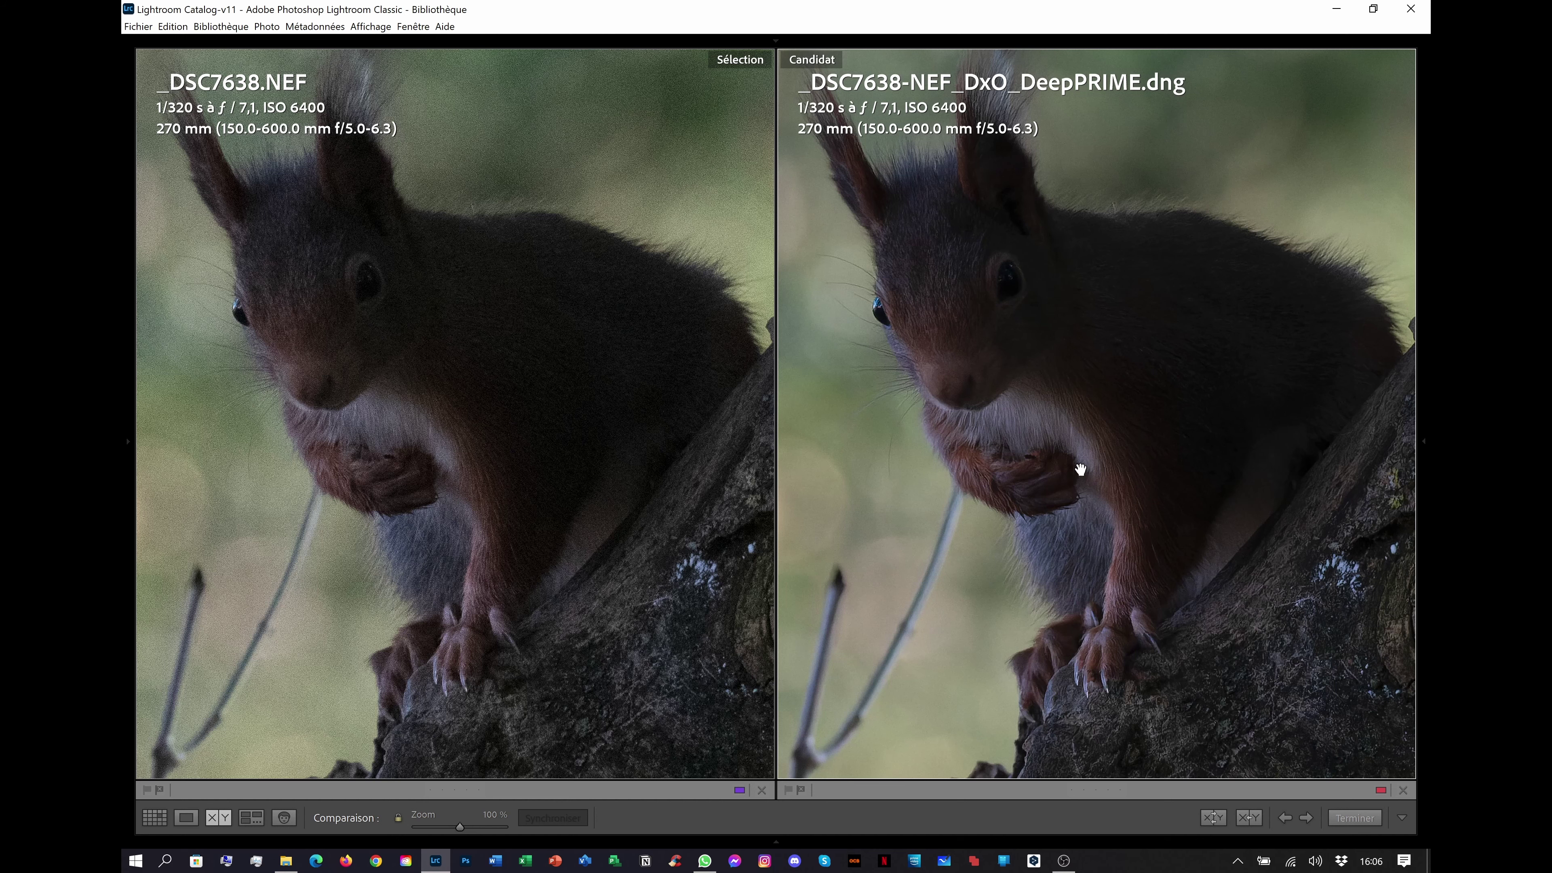
pyautogui.moveTo(1098, 426); pyautogui.dragTo(1084, 461)
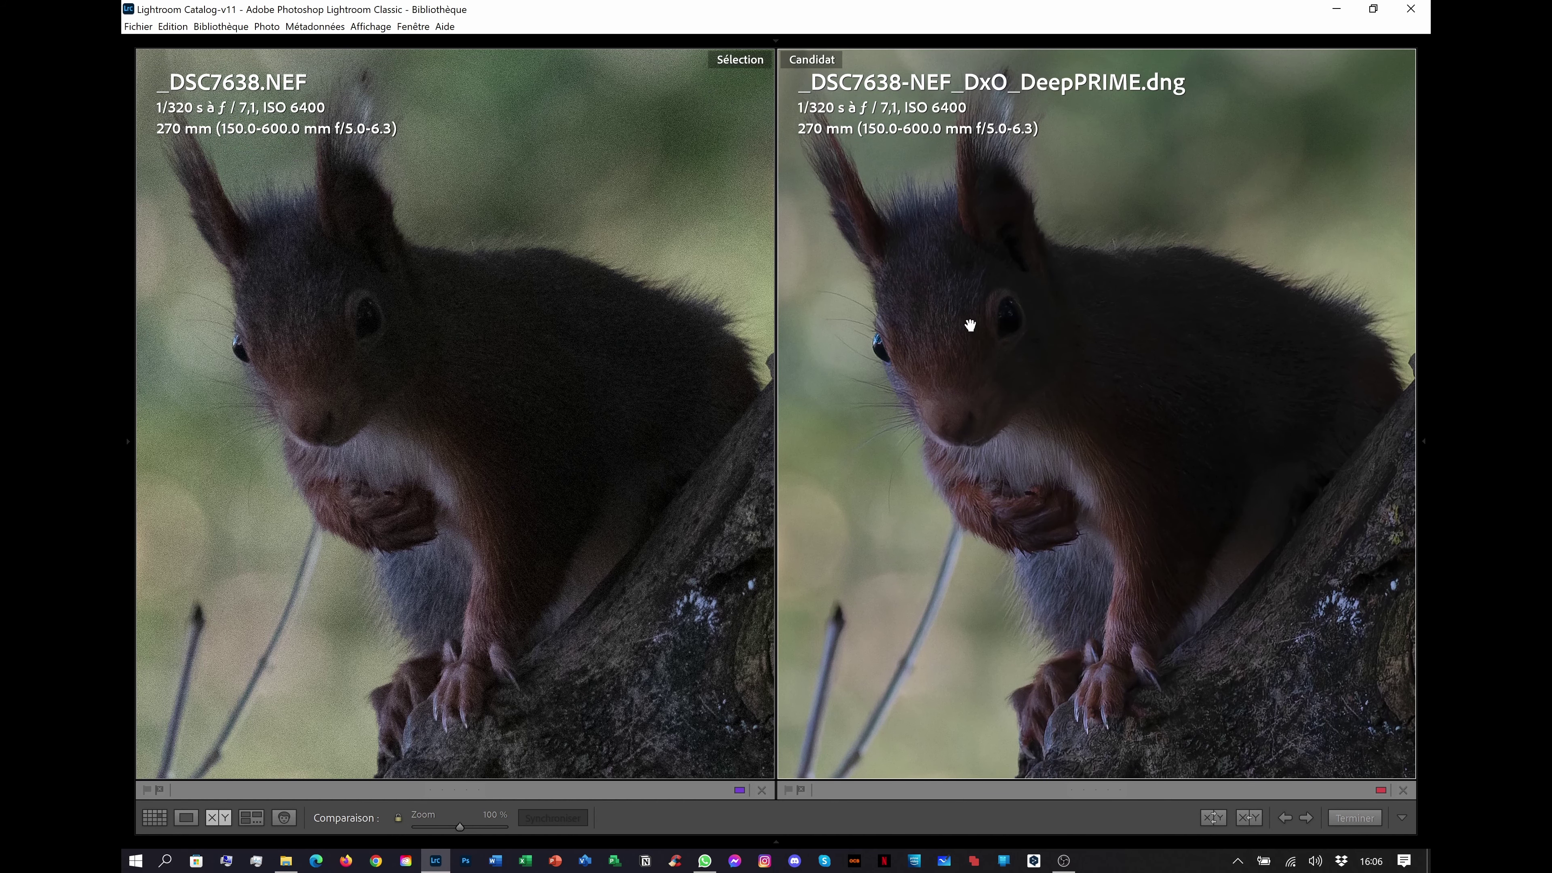
pyautogui.moveTo(898, 353); pyautogui.dragTo(862, 320)
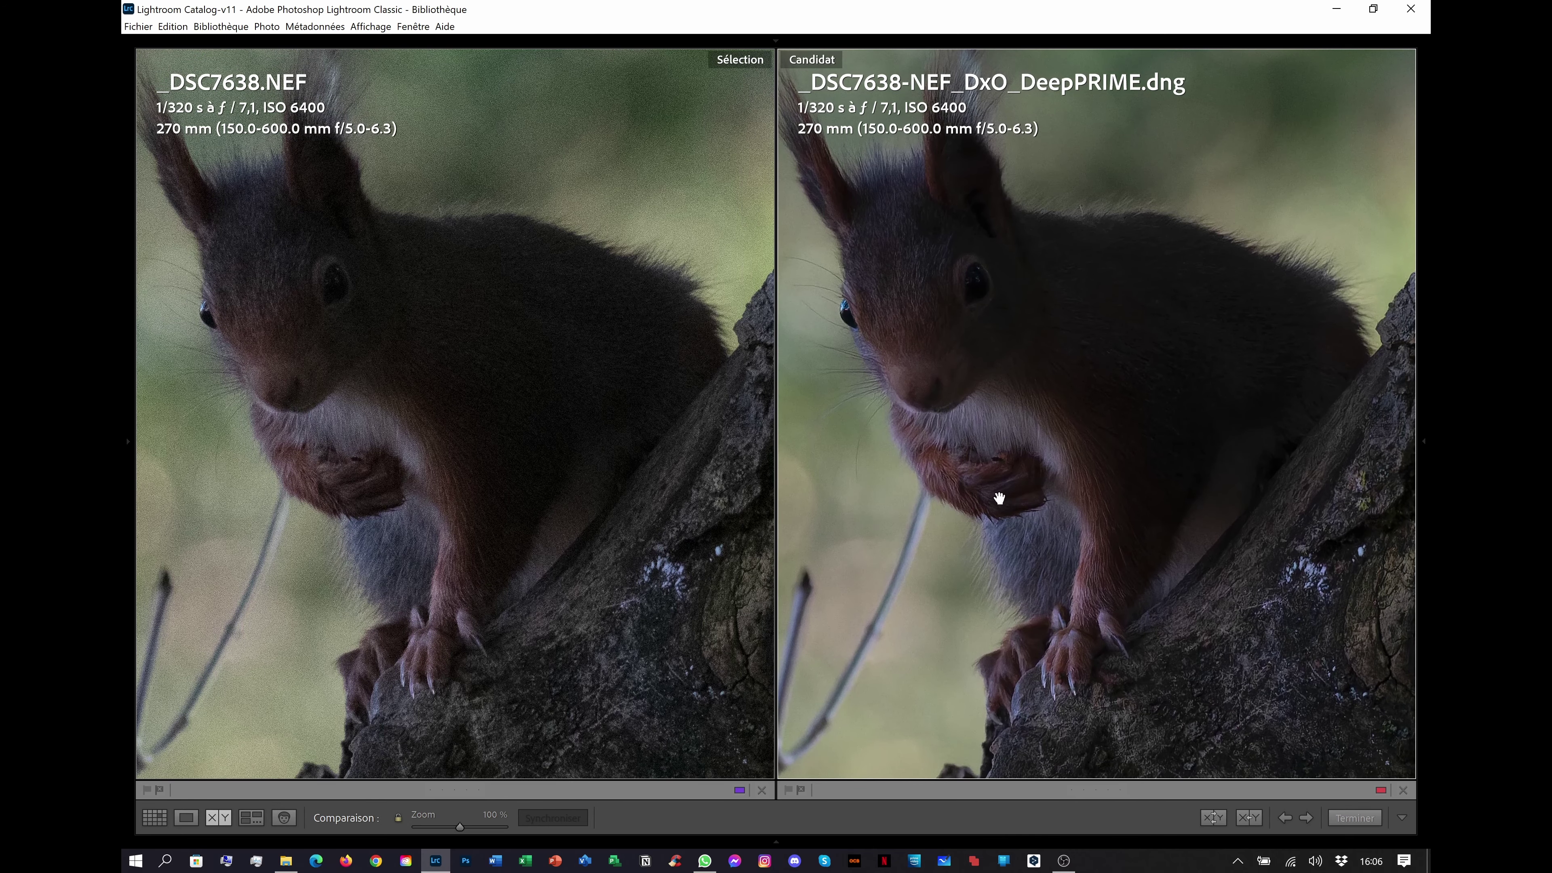
pyautogui.moveTo(1053, 548); pyautogui.dragTo(1095, 583)
pyautogui.press('n')
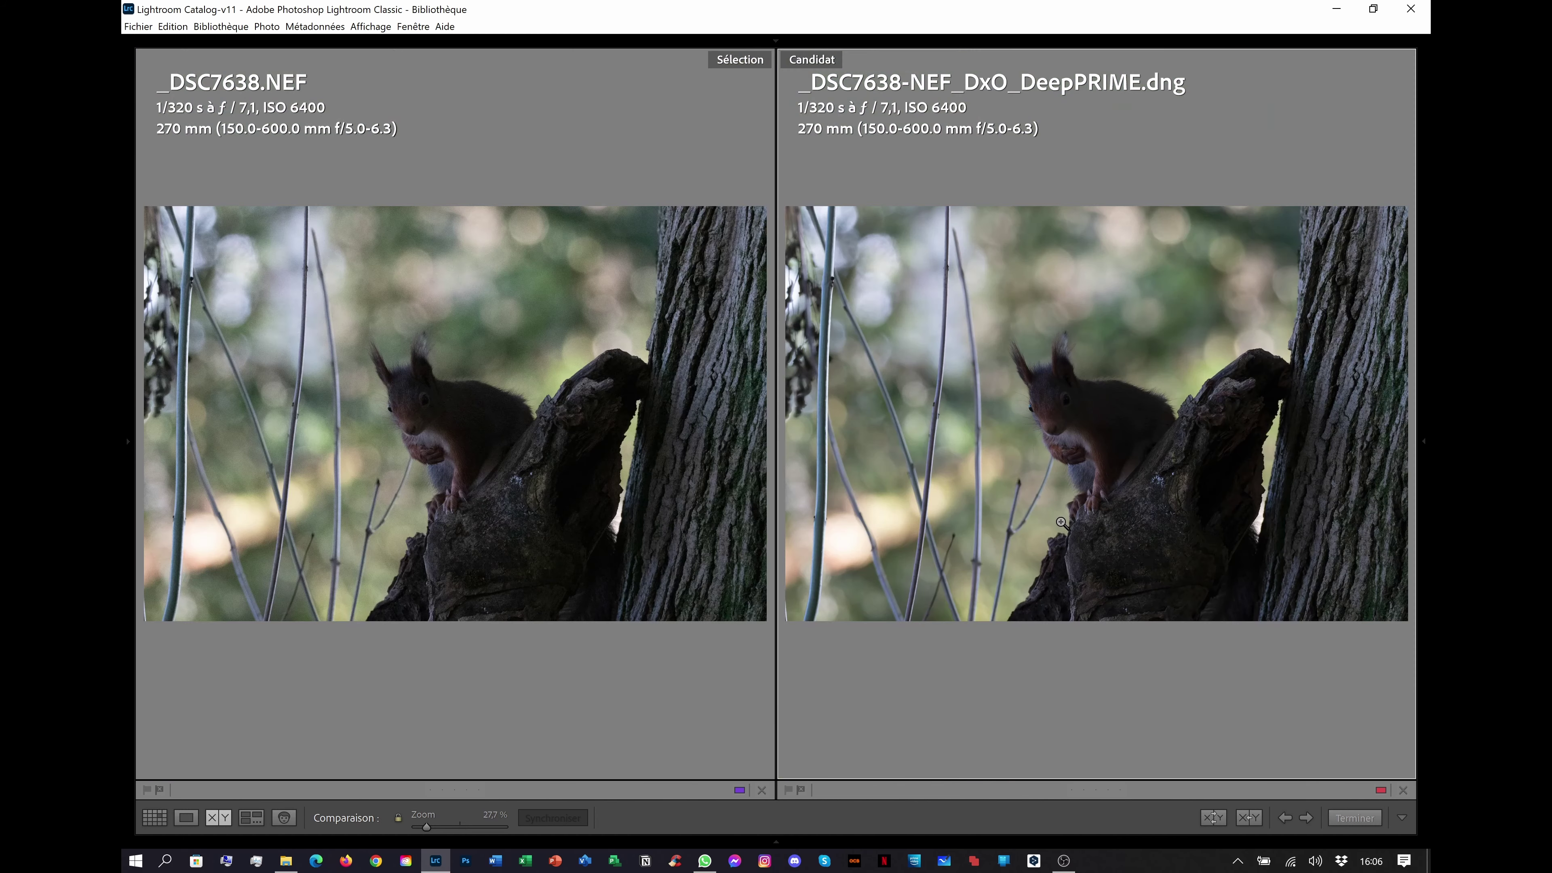
# Open _DSC7637.NEF and its DxO DeepPRIME DNG side by side in Compare view from the library grid.
pyautogui.press('g')
pyautogui.click(334, 274)
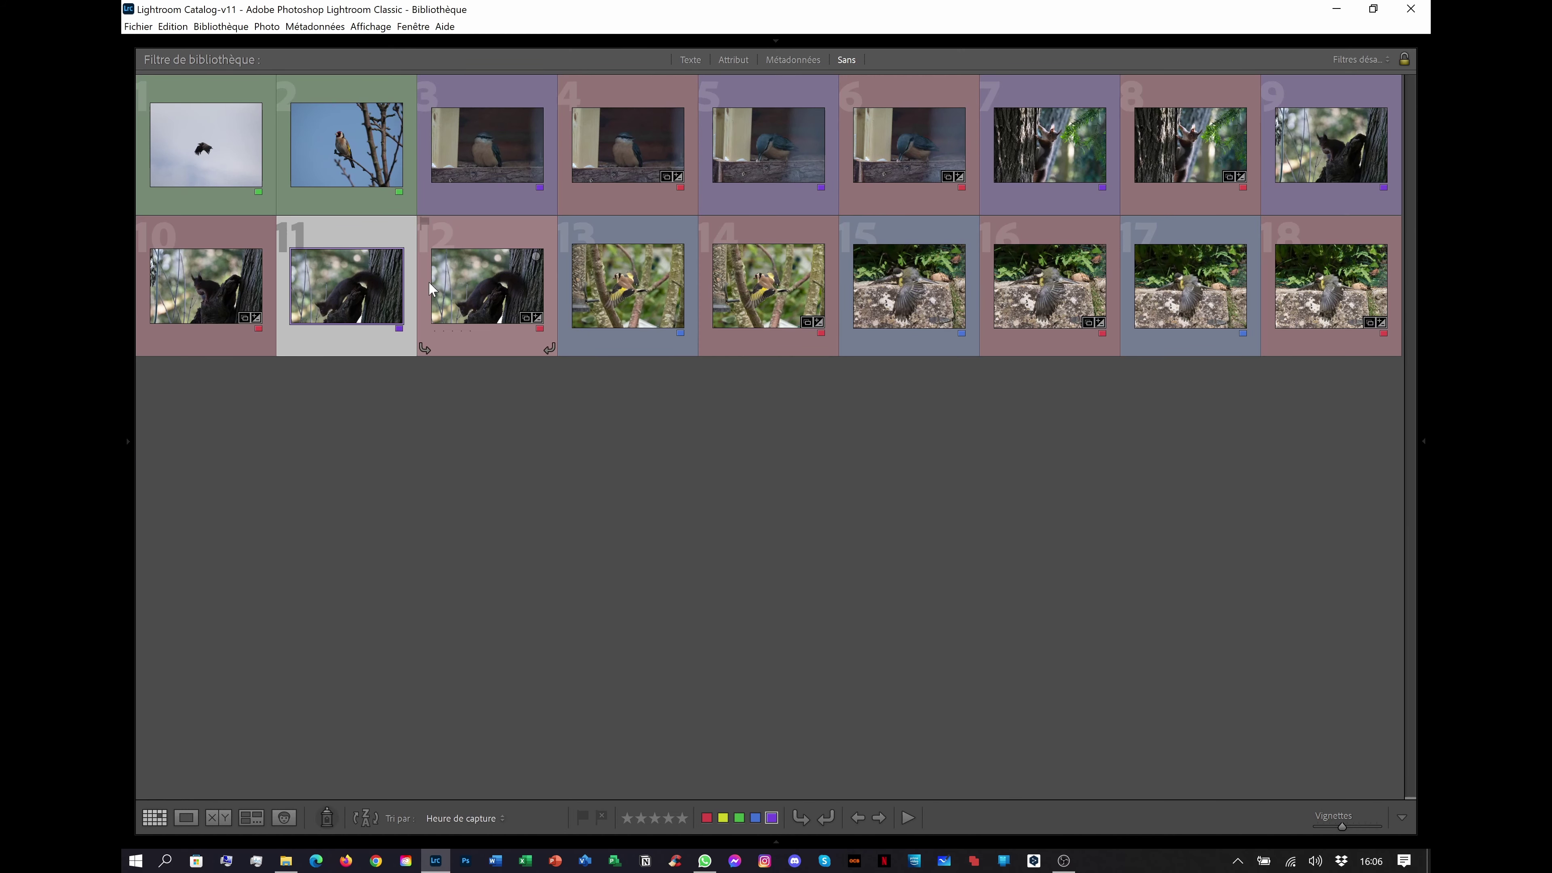
pyautogui.keyDown('ctrl'); pyautogui.click(455, 288); pyautogui.keyUp('ctrl')
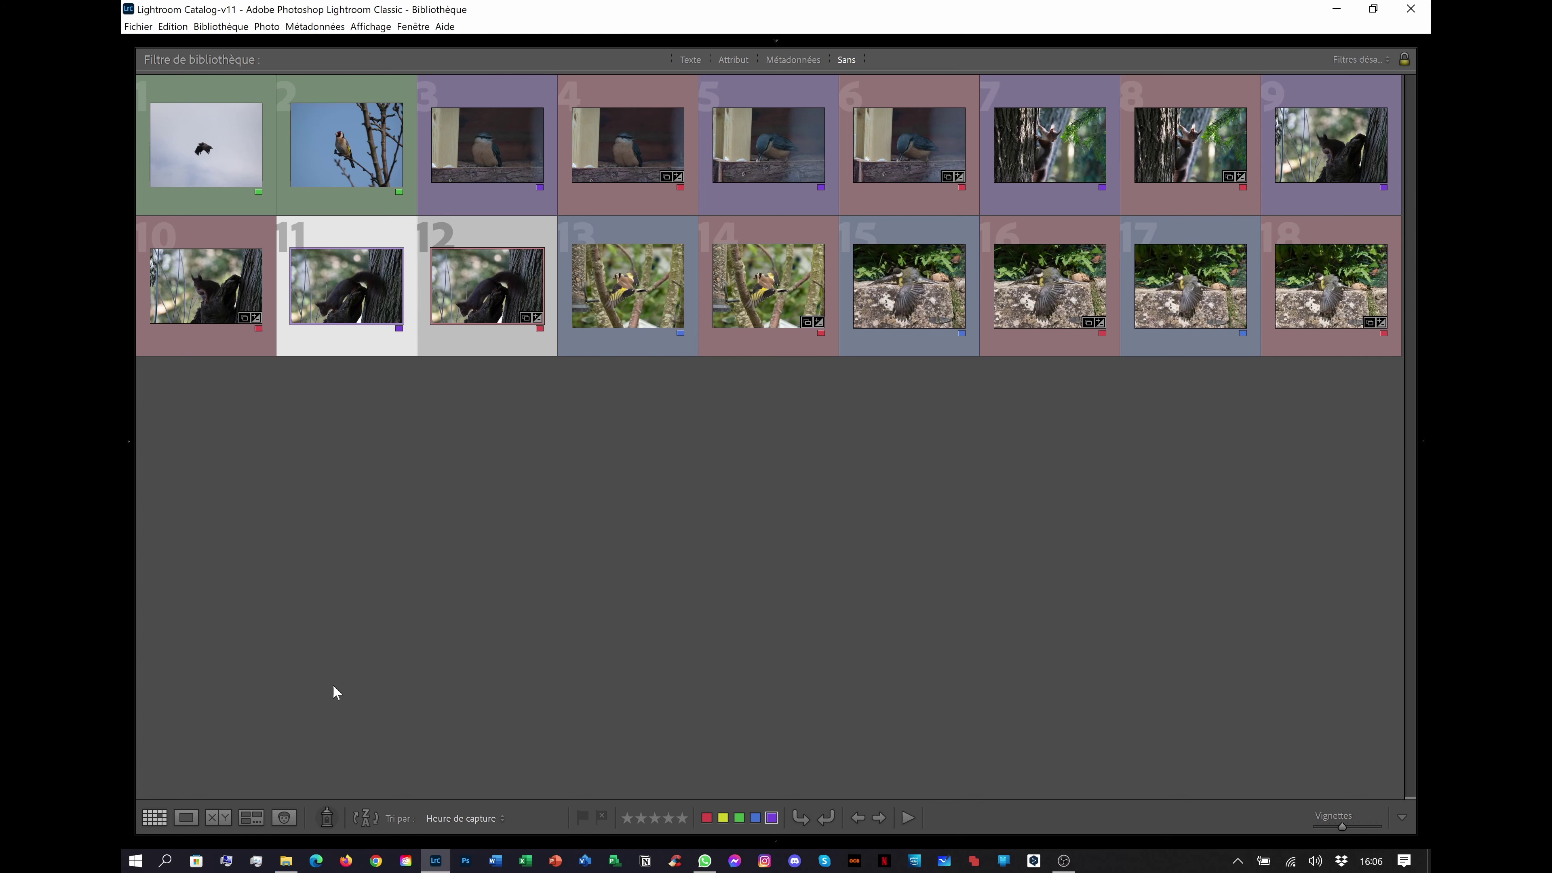
pyautogui.click(226, 817)
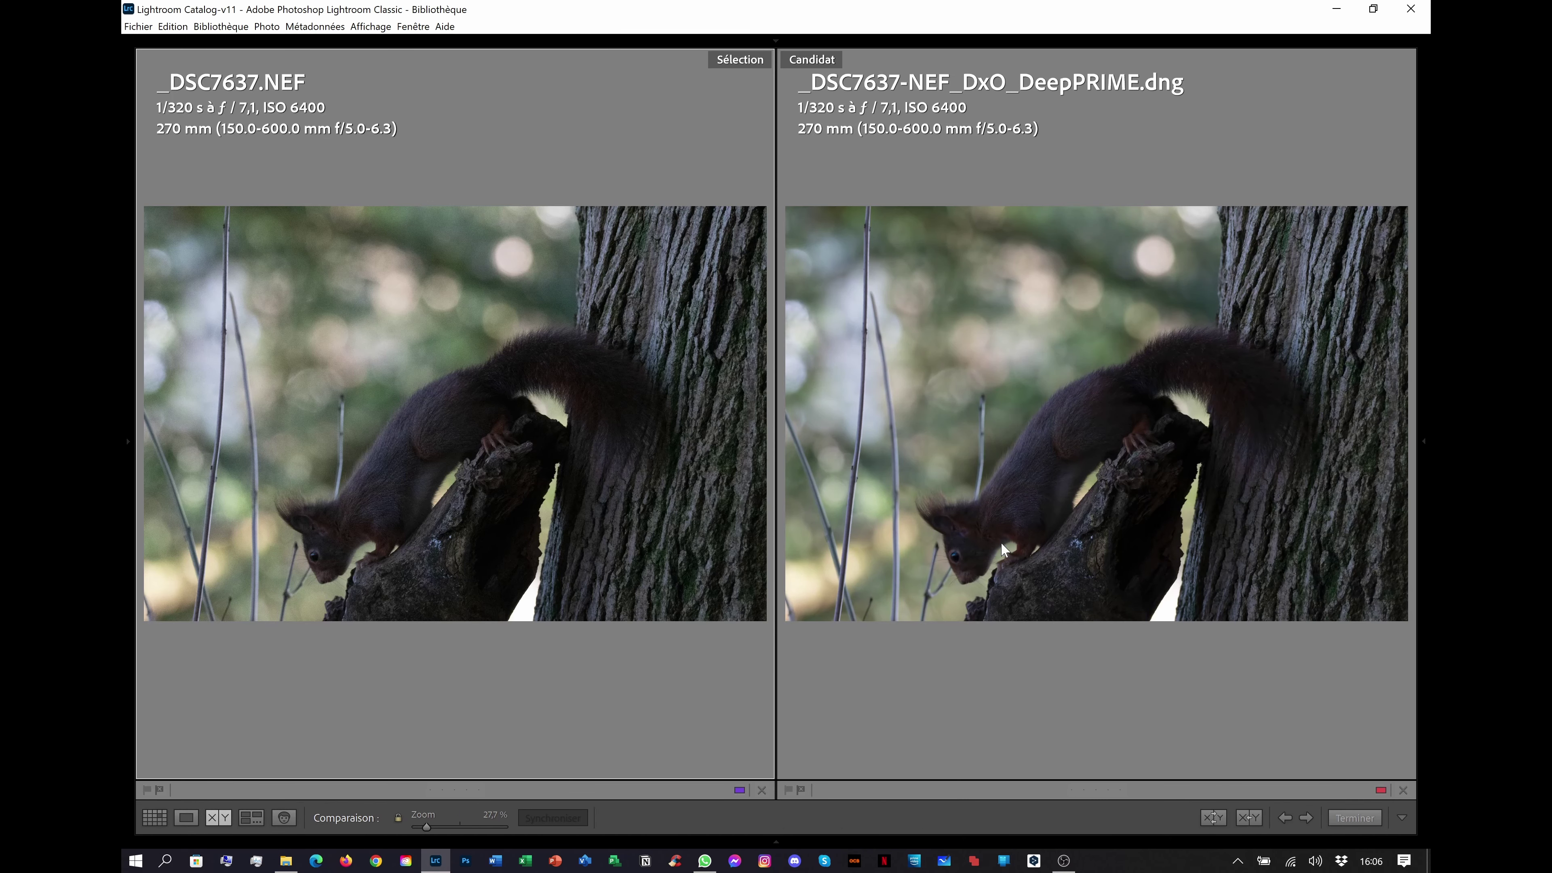
# Examine the squirrel's head, back, tail and the blurred background at 100% in both _DSC7637 versions.
pyautogui.click(966, 537)
pyautogui.moveTo(1047, 482); pyautogui.dragTo(951, 555)
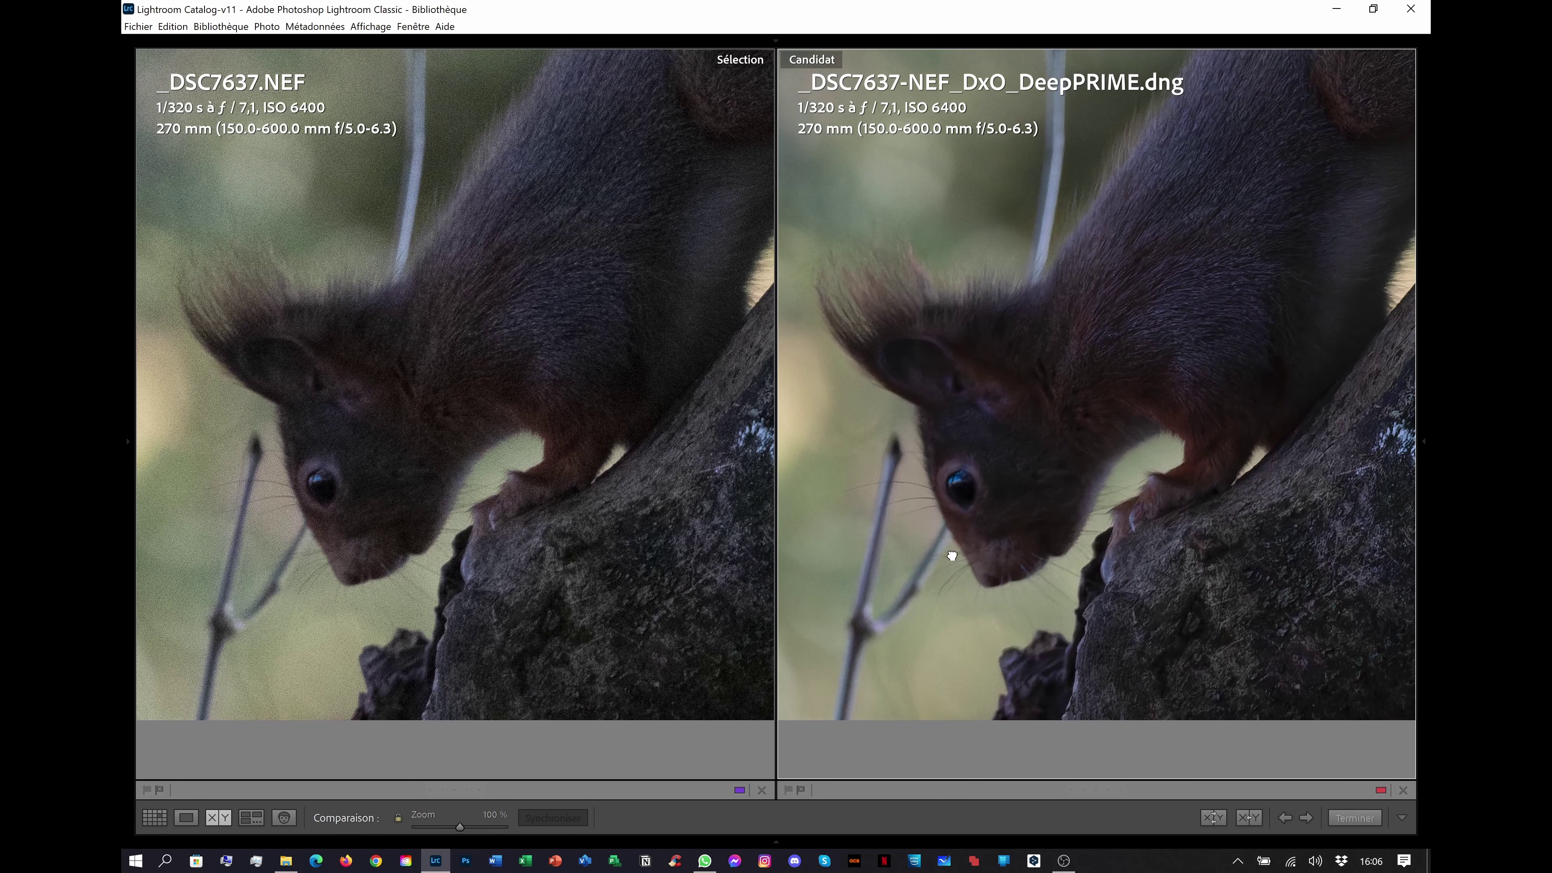
pyautogui.moveTo(1046, 530); pyautogui.dragTo(1033, 538)
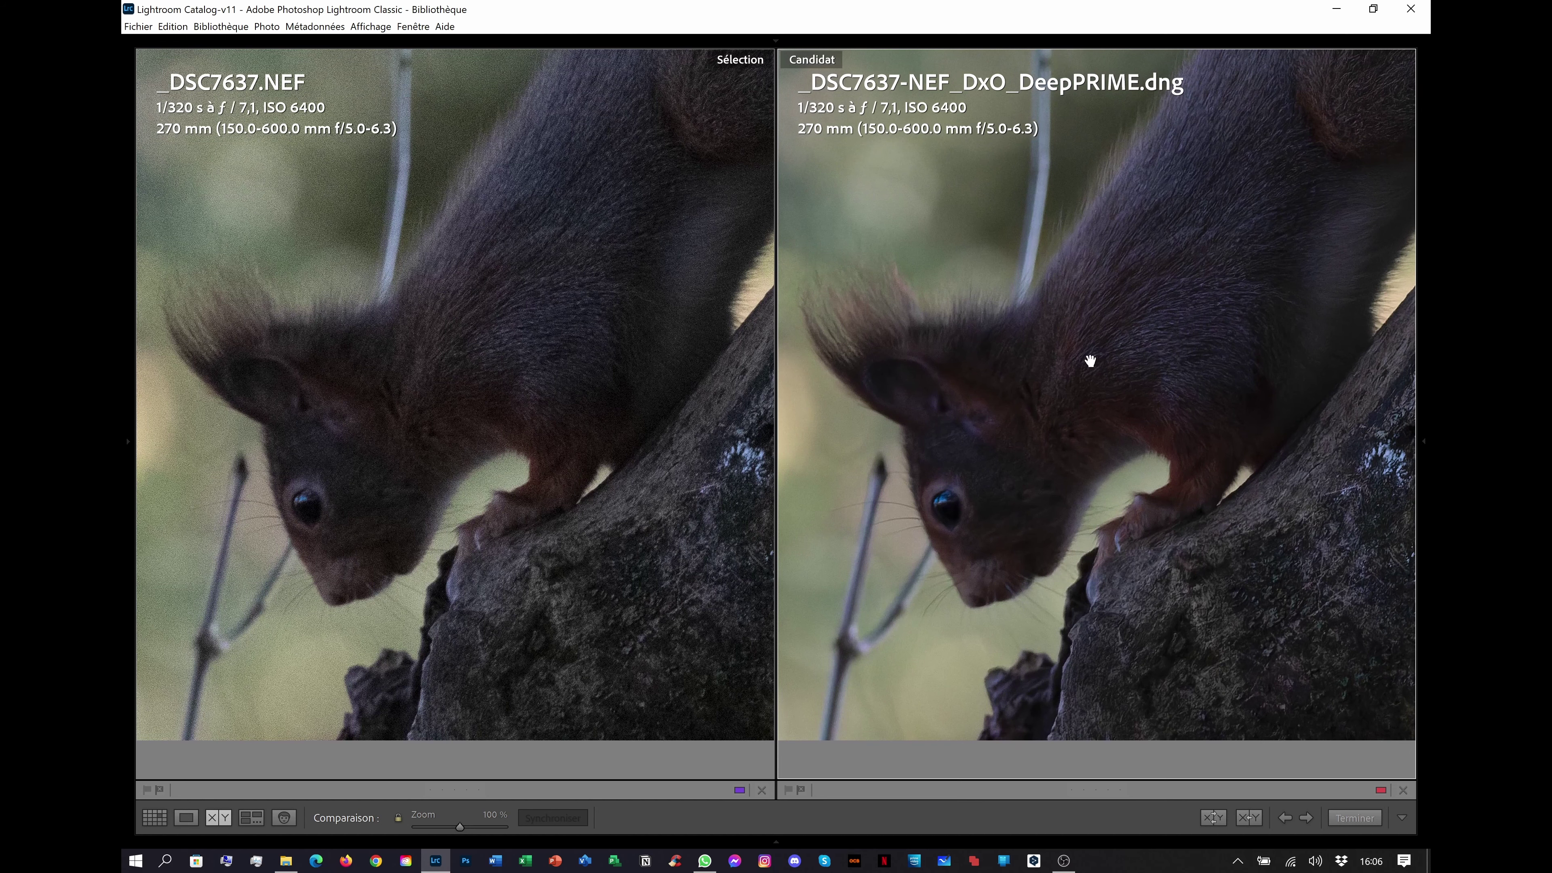
pyautogui.moveTo(1124, 428); pyautogui.dragTo(1119, 513)
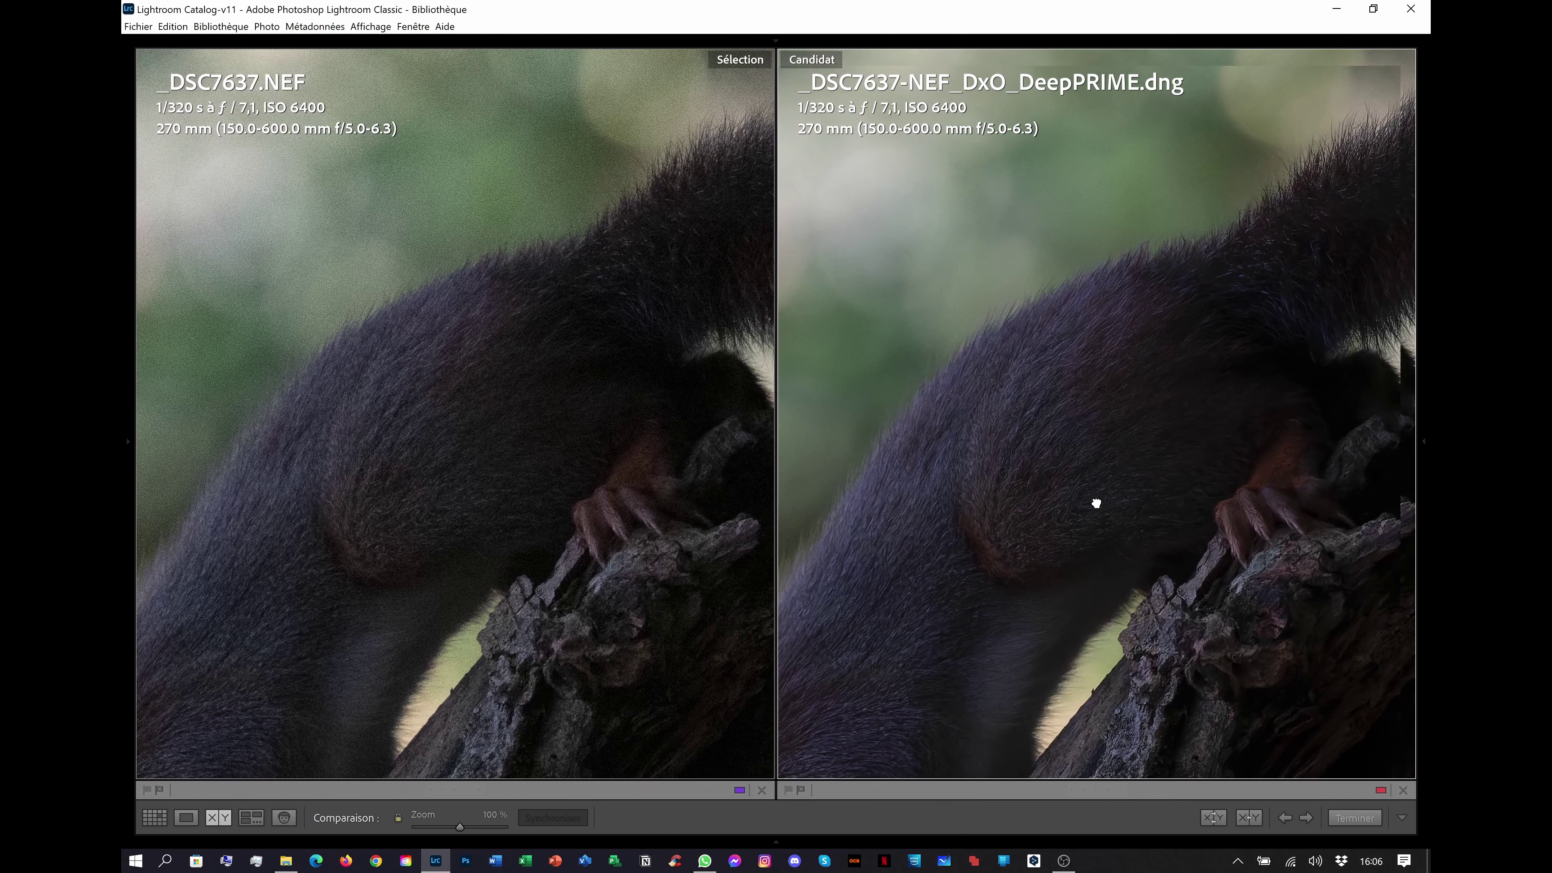
pyautogui.moveTo(1206, 444); pyautogui.dragTo(1033, 548)
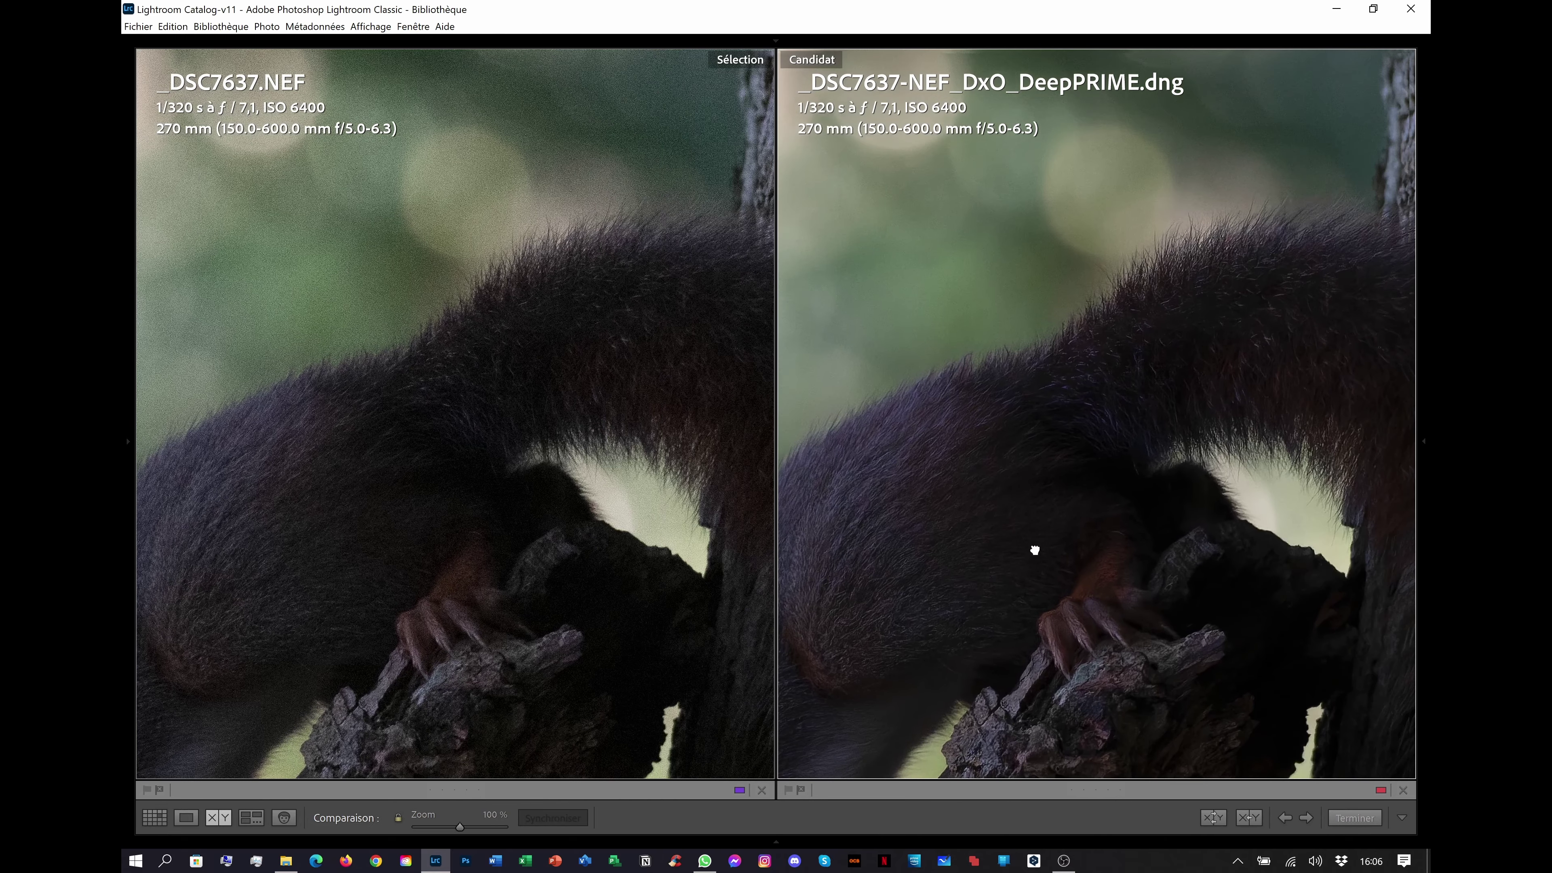
pyautogui.moveTo(1191, 449); pyautogui.dragTo(1054, 404)
pyautogui.moveTo(1055, 405); pyautogui.dragTo(1211, 381)
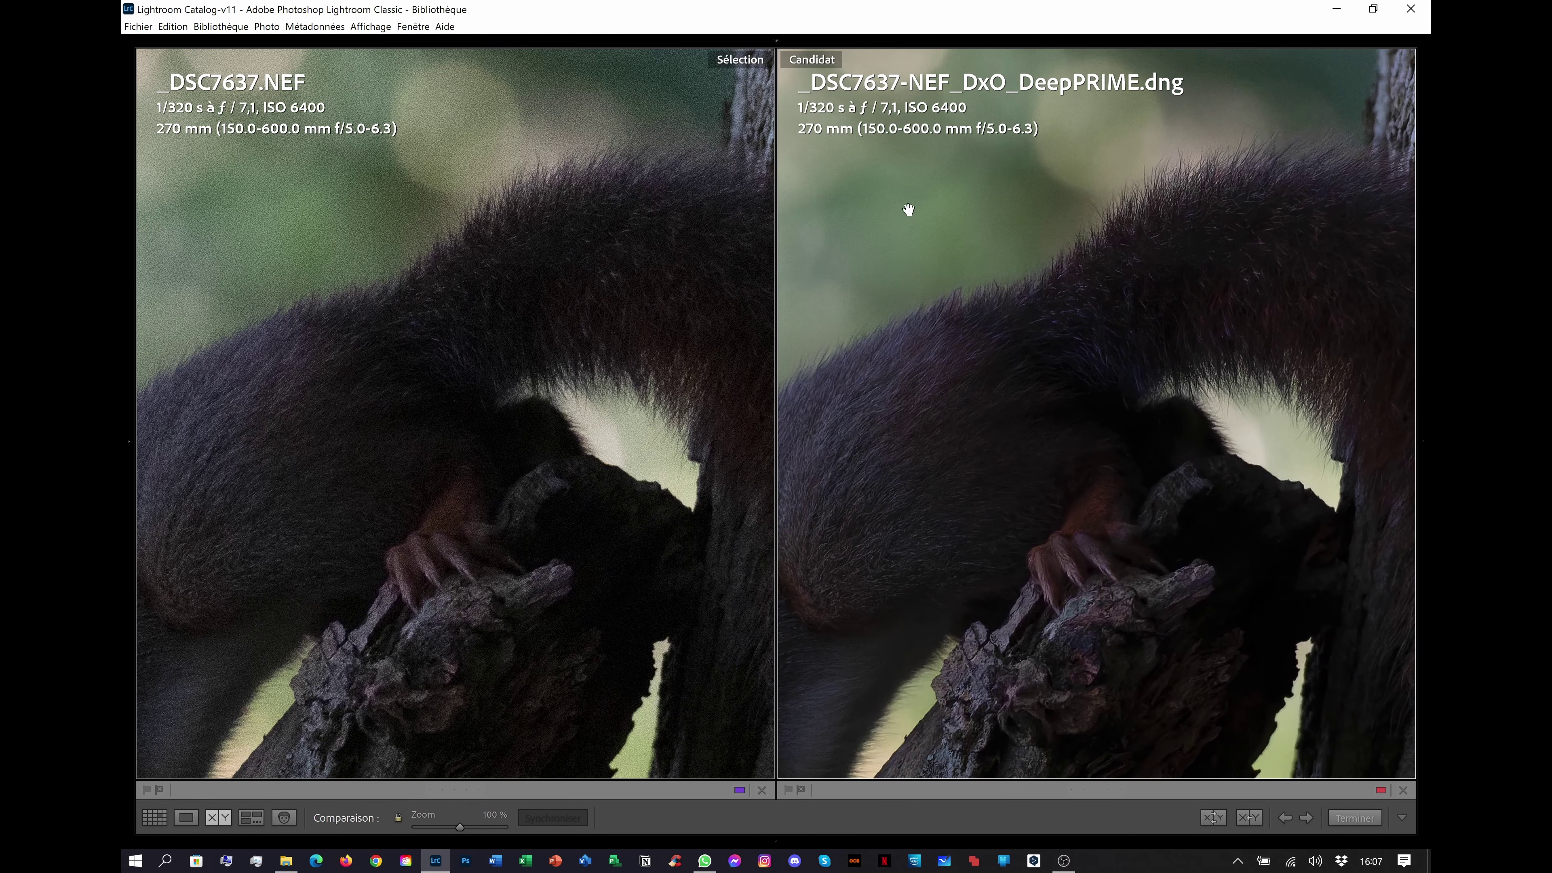
pyautogui.click(993, 380)
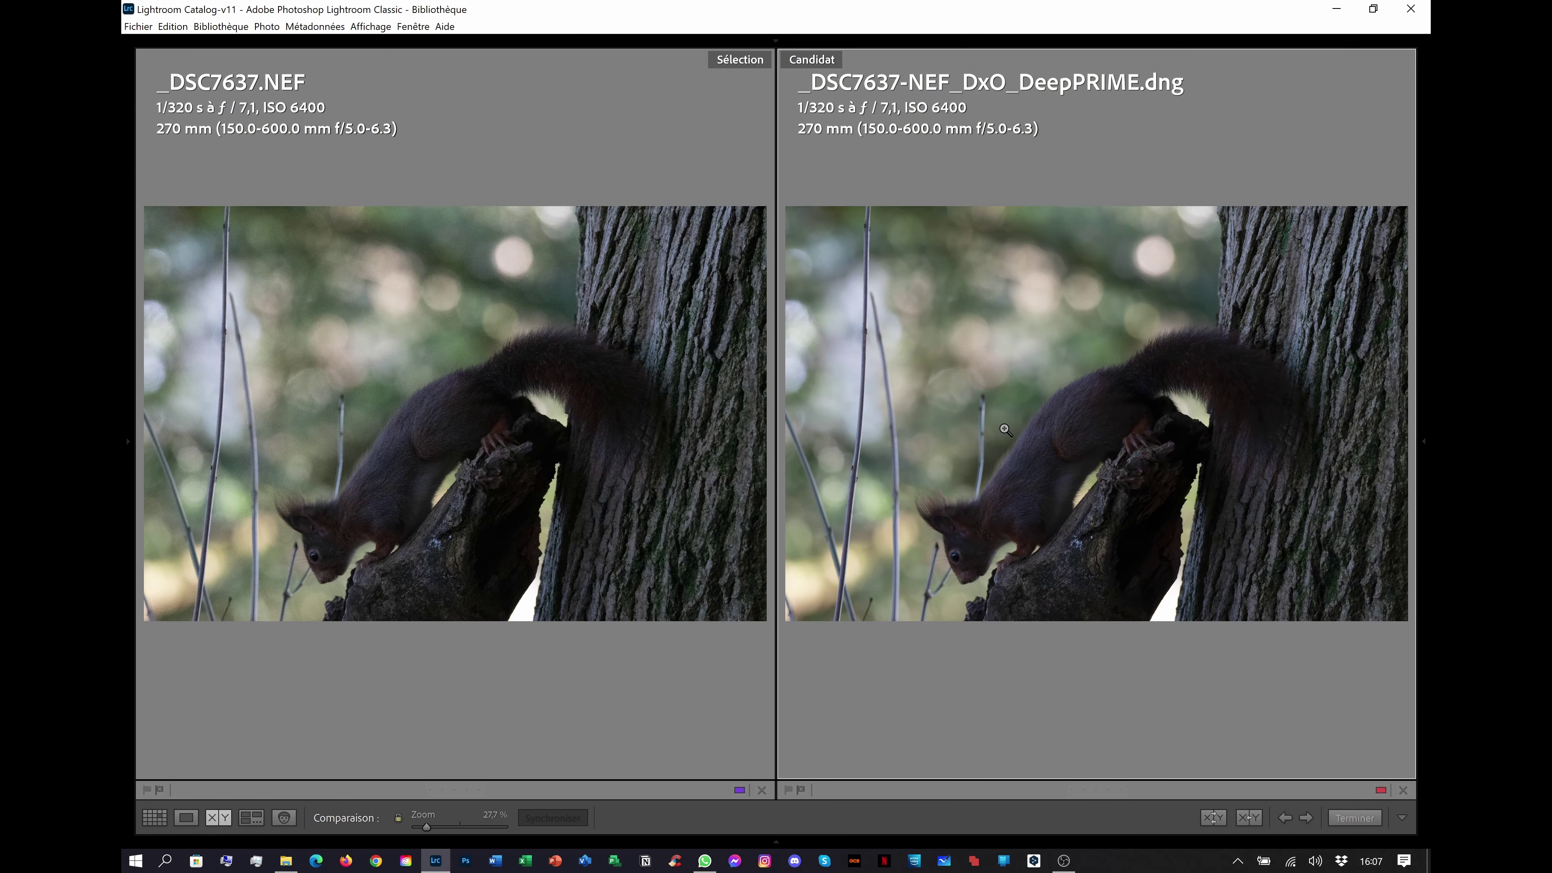
# Open P3150010.ORF and its DxO DeepPRIME DNG side by side in Compare view from the library grid.
pyautogui.press('g')
pyautogui.click(642, 288)
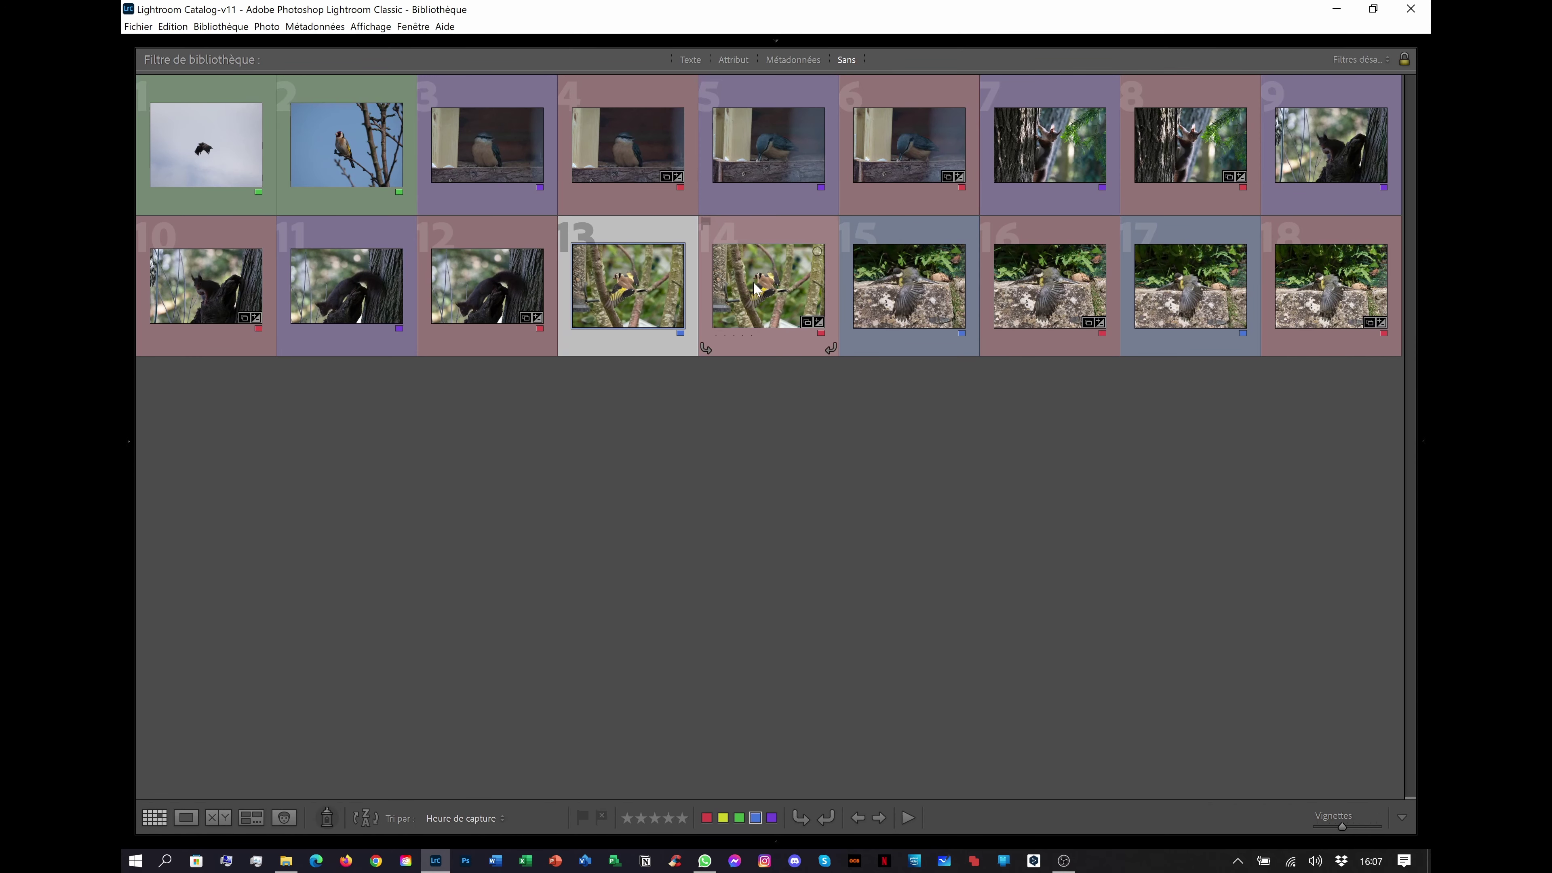
pyautogui.keyDown('shift'); pyautogui.click(761, 278); pyautogui.keyUp('shift')
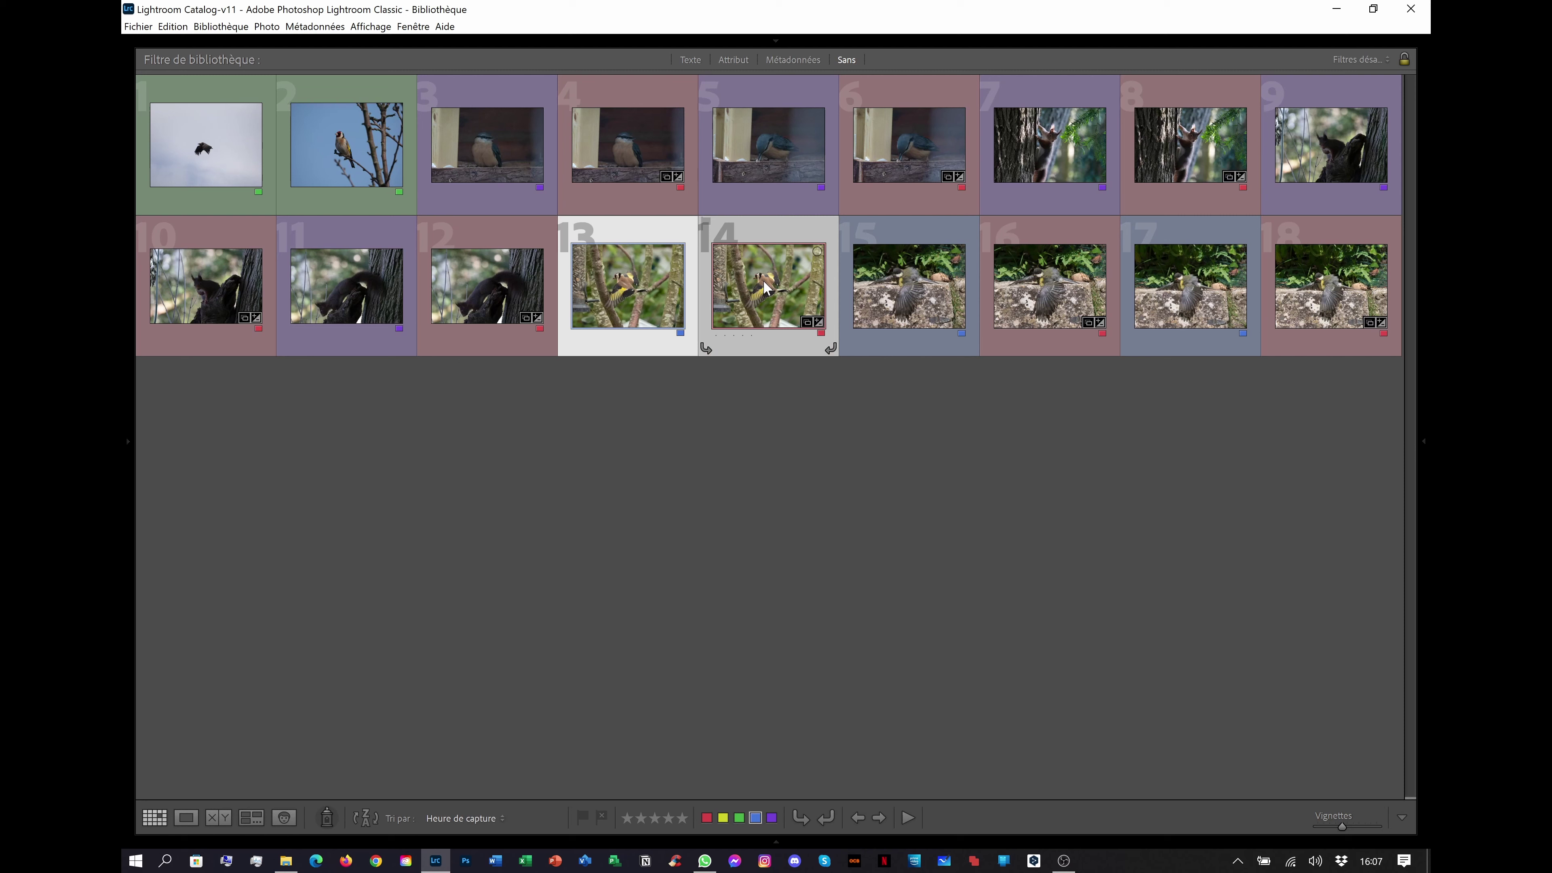
pyautogui.click(219, 820)
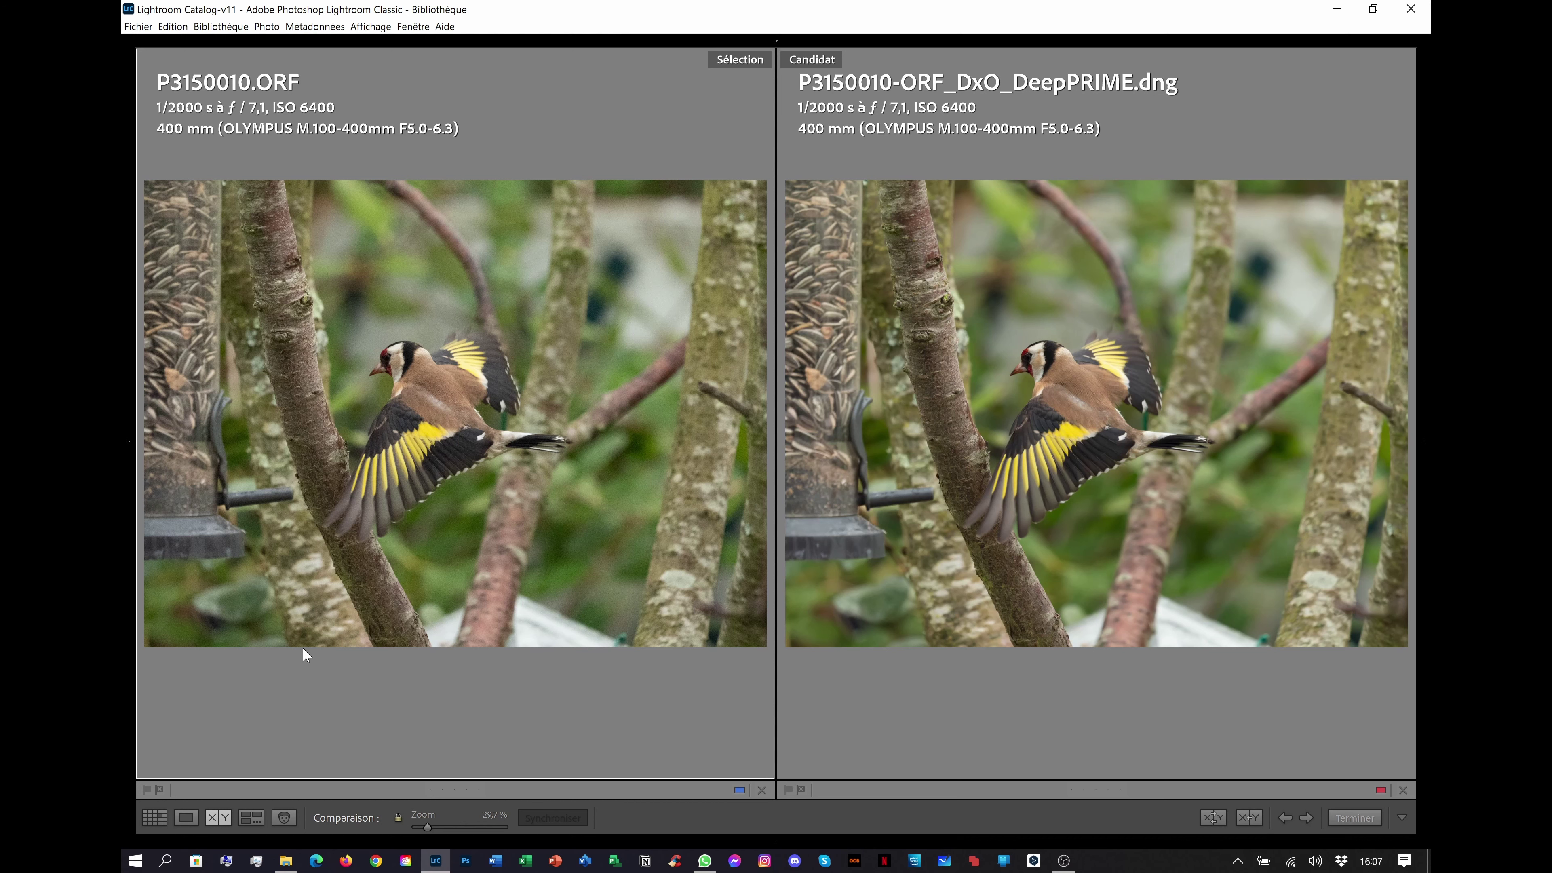
# Examine the goldfinch's head, back, wing feathers and the blurred background at 100% in both P3150010 versions.
pyautogui.click(1071, 413)
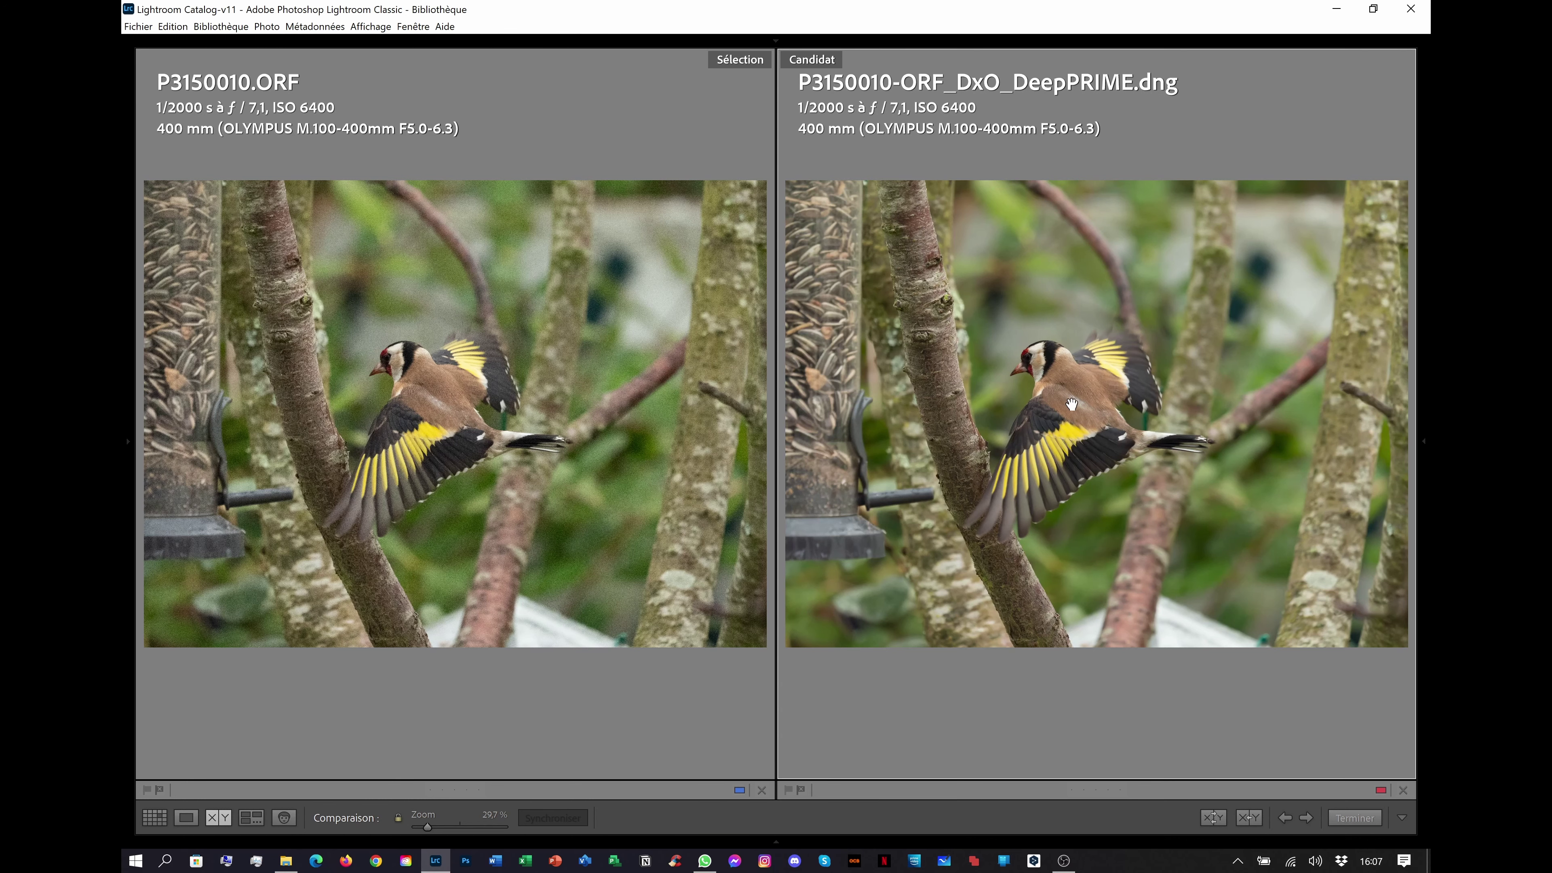
pyautogui.click(1073, 406)
pyautogui.moveTo(1067, 412)
pyautogui.mouseDown()
pyautogui.moveTo(1051, 443)
pyautogui.moveTo(1065, 437)
pyautogui.mouseUp()
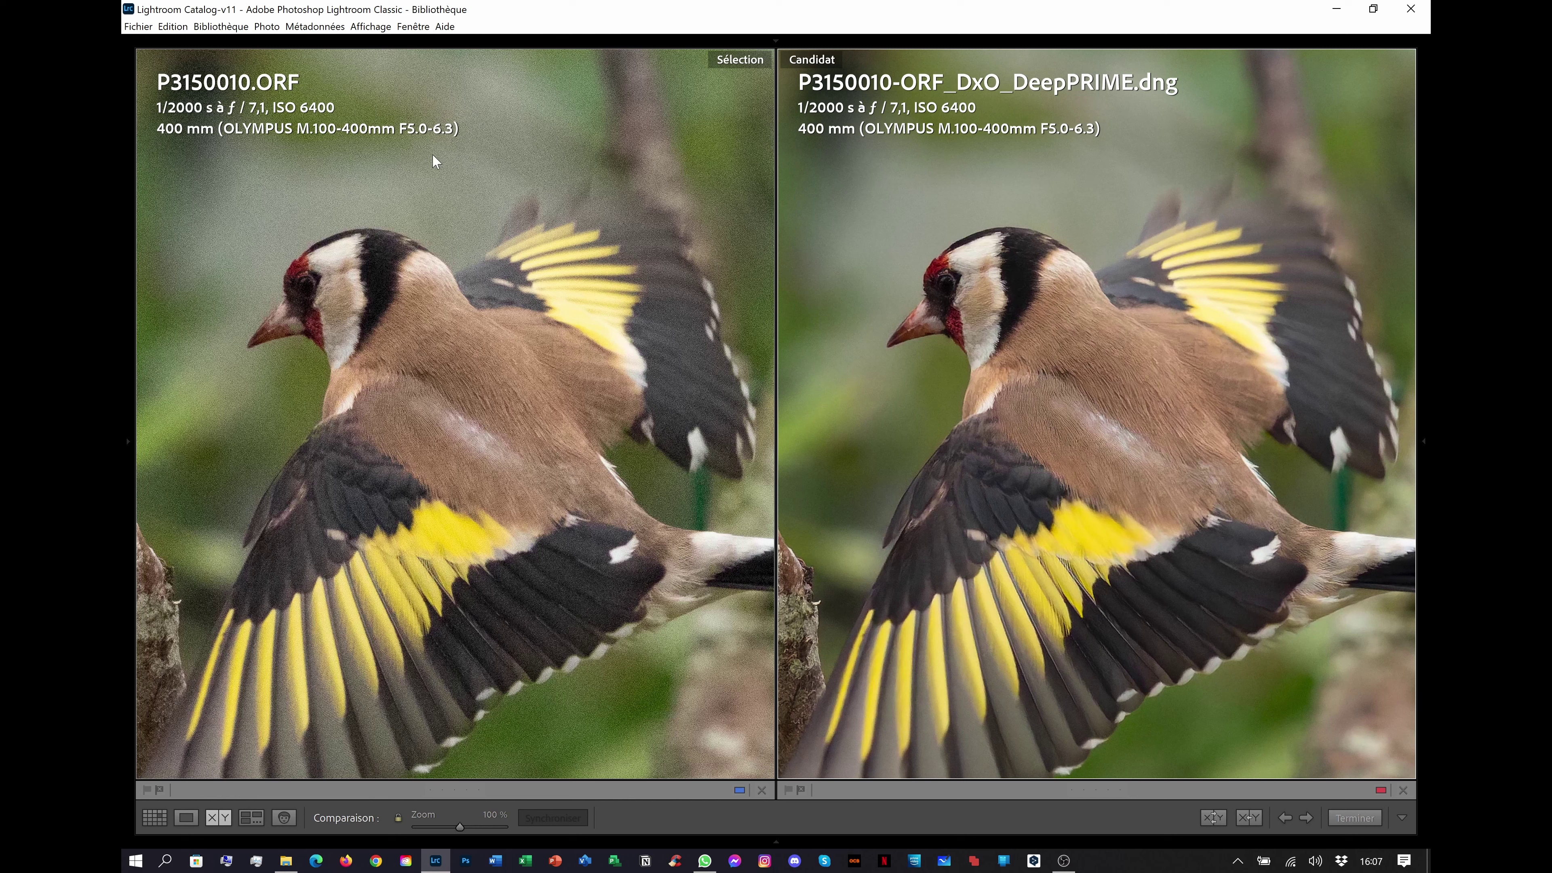
pyautogui.moveTo(1029, 384); pyautogui.dragTo(1043, 316)
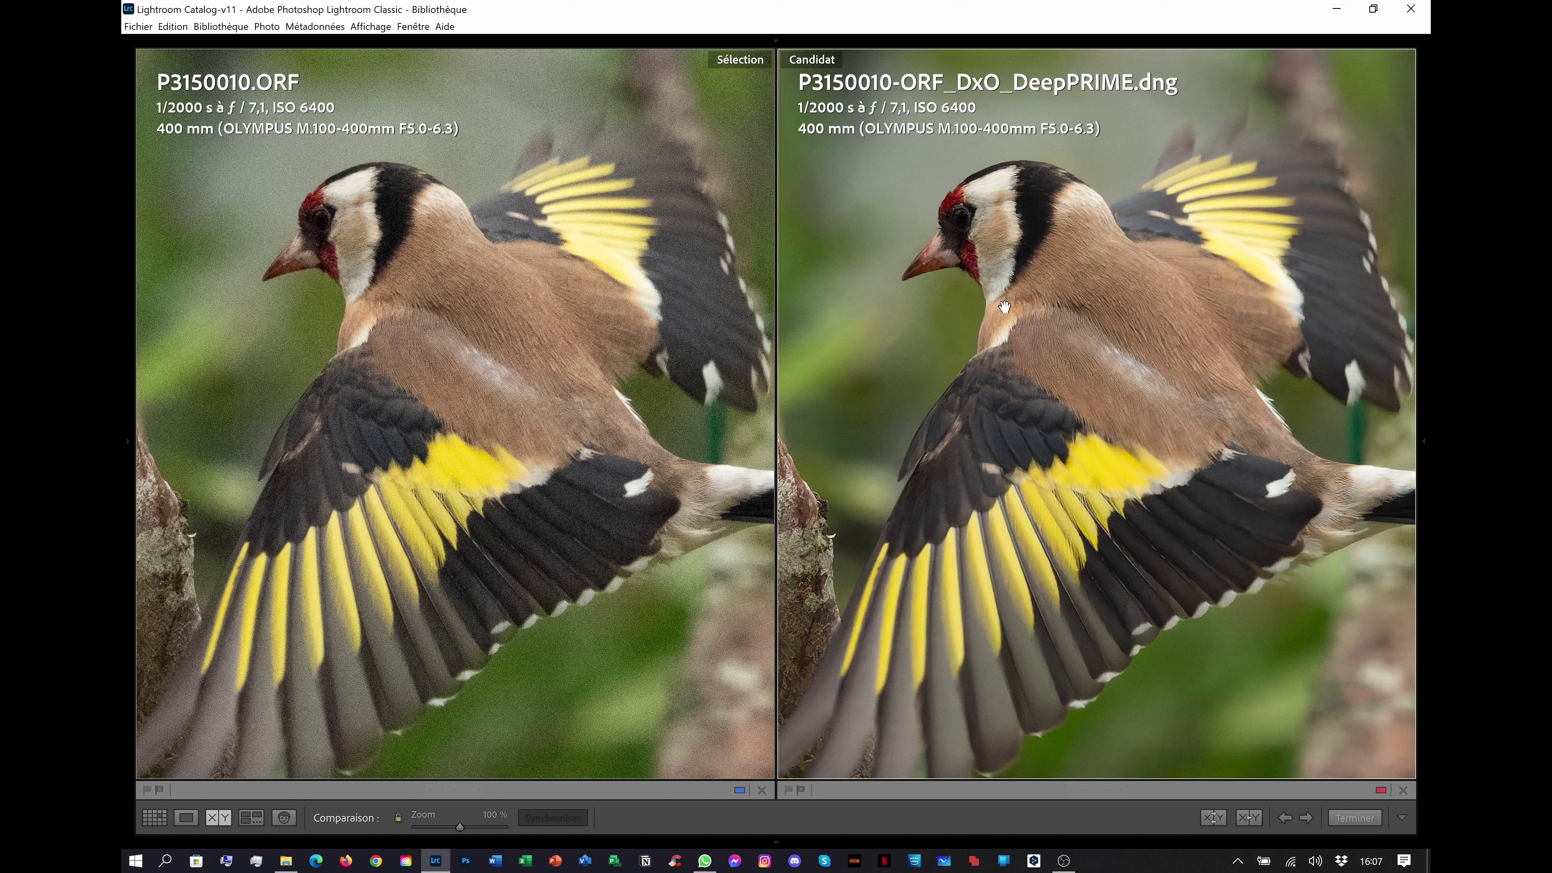
pyautogui.moveTo(1254, 328); pyautogui.dragTo(1199, 316)
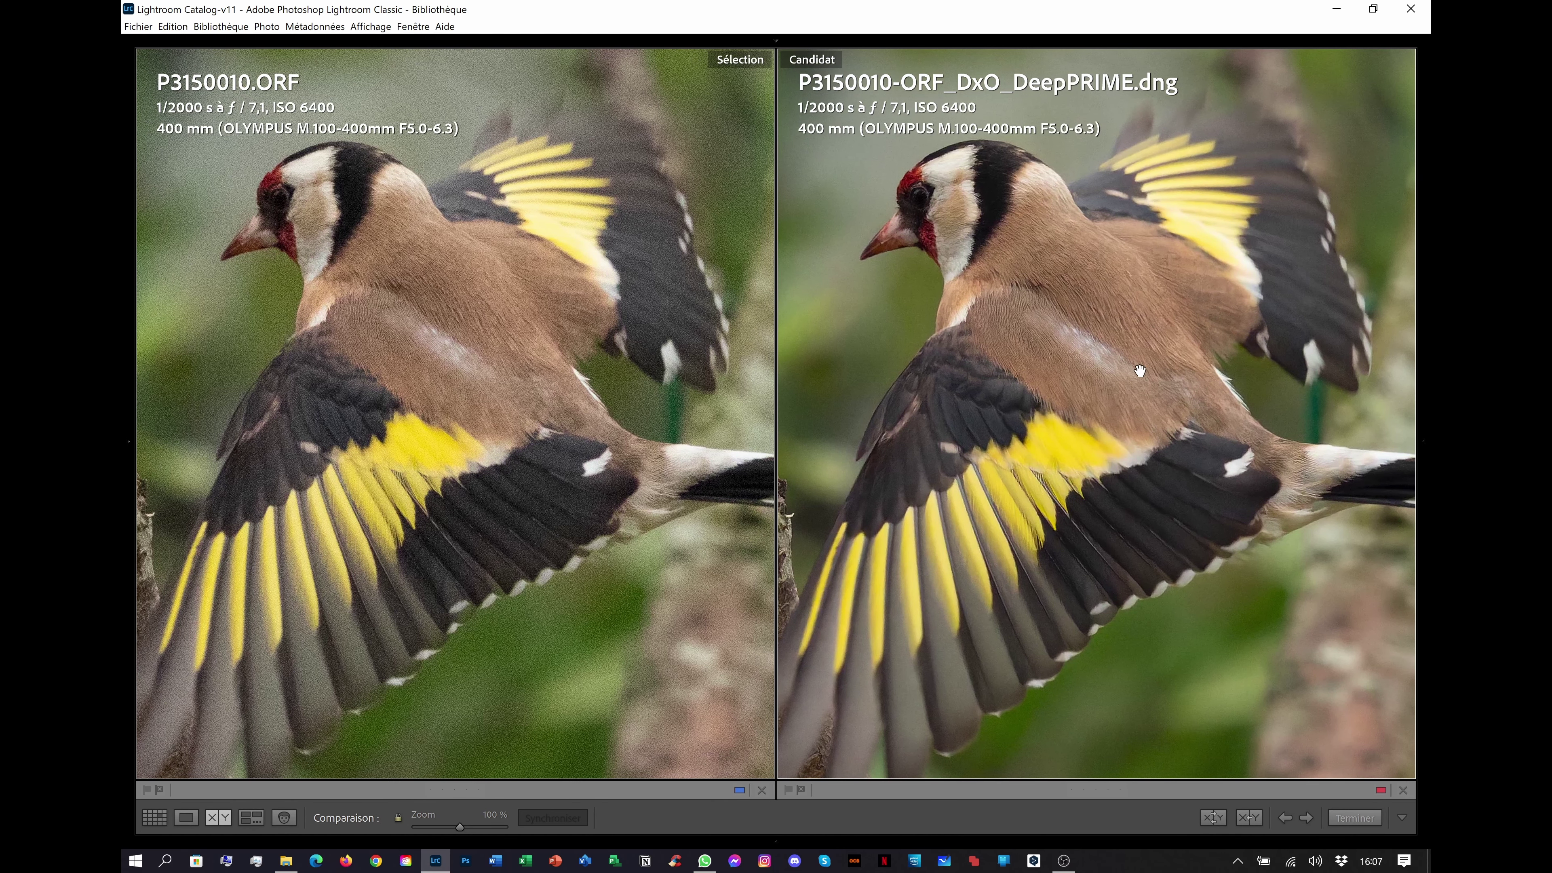
pyautogui.moveTo(1096, 353); pyautogui.dragTo(1071, 325)
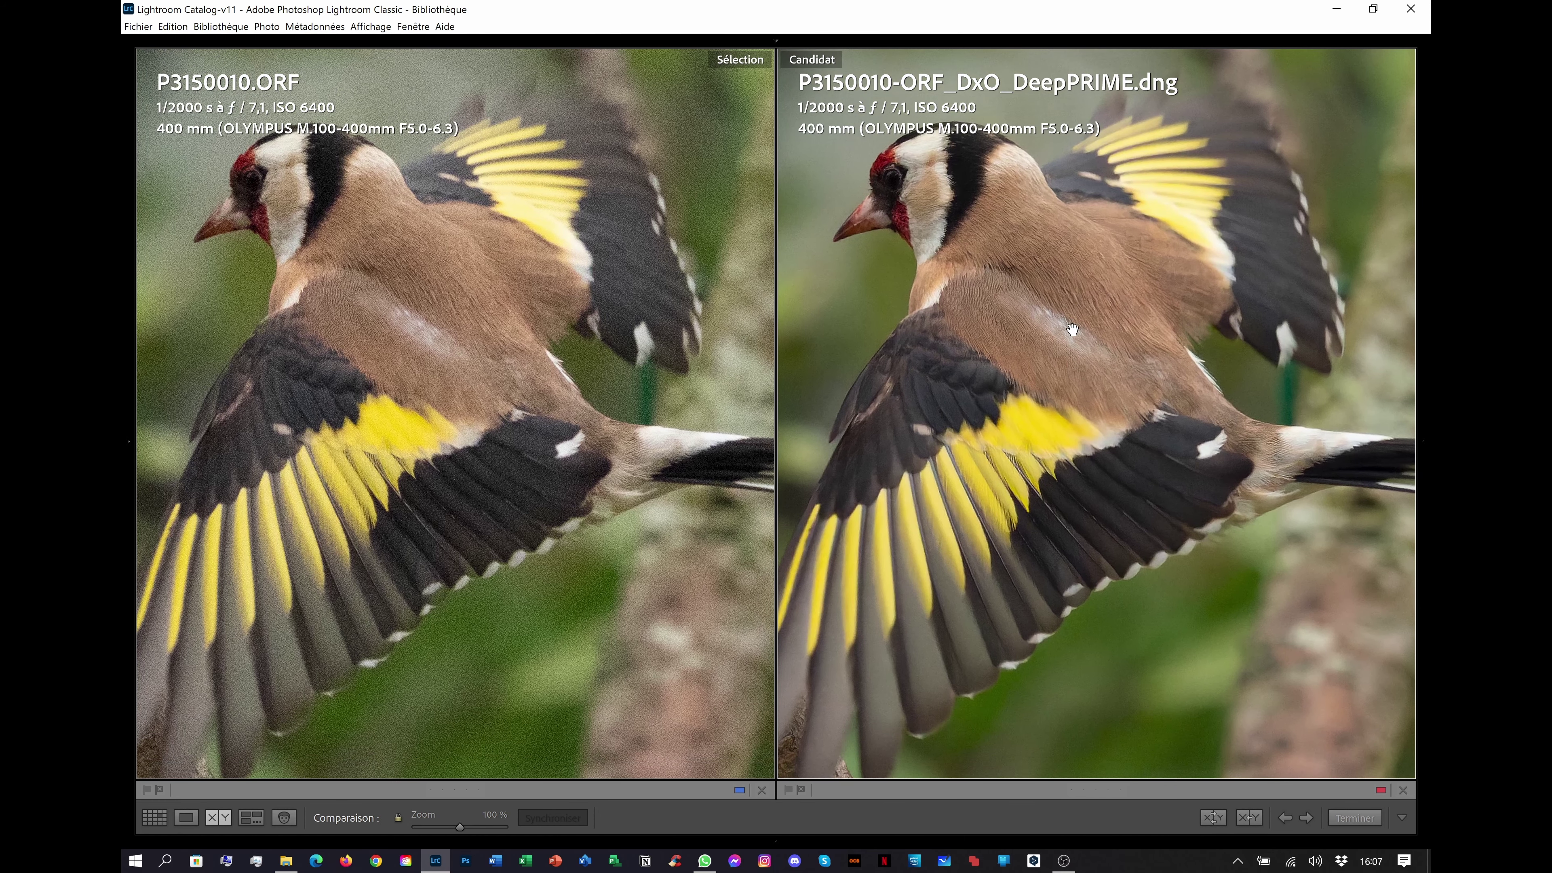
# Open P1230240.RW2 and its DxO DeepPRIME DNG side by side in Compare view from the library grid.
pyautogui.press('g')
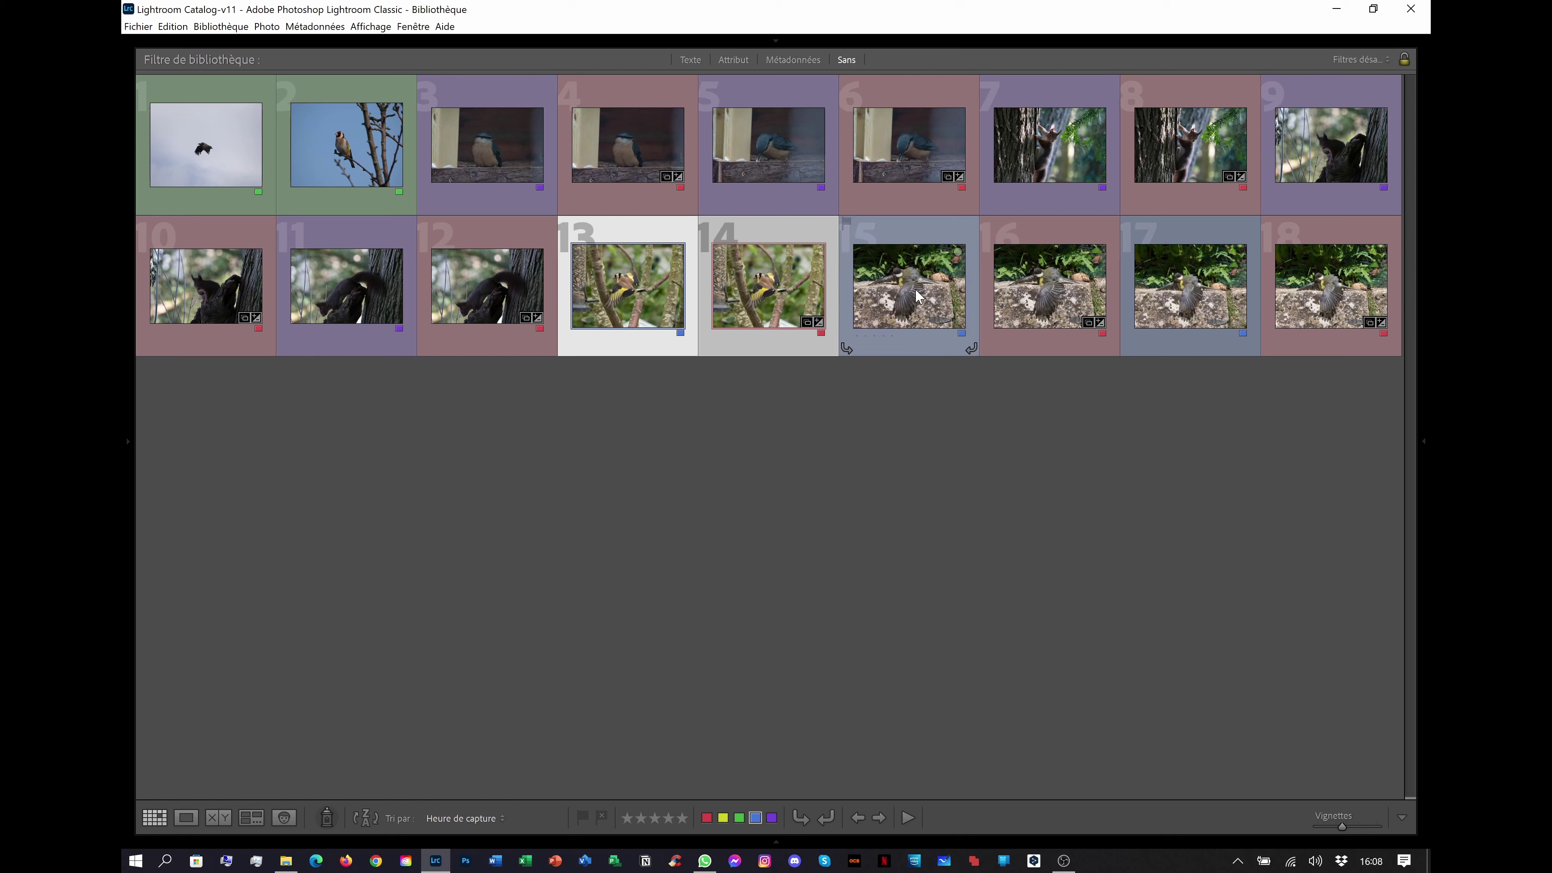
pyautogui.click(911, 283)
pyautogui.keyDown('ctrl'); pyautogui.click(1044, 318); pyautogui.keyUp('ctrl')
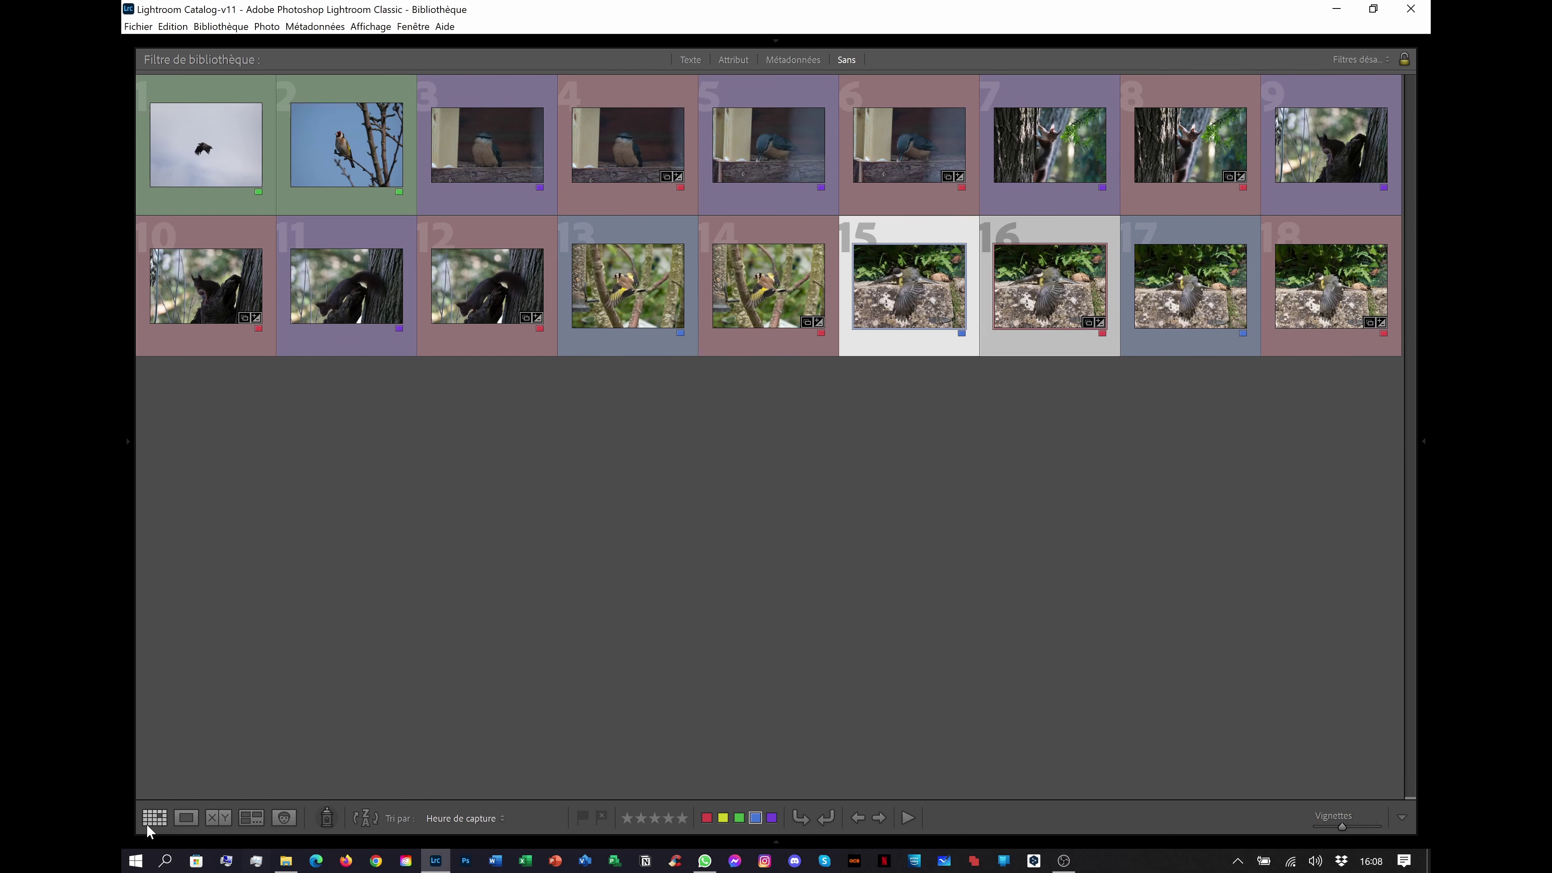
pyautogui.click(225, 818)
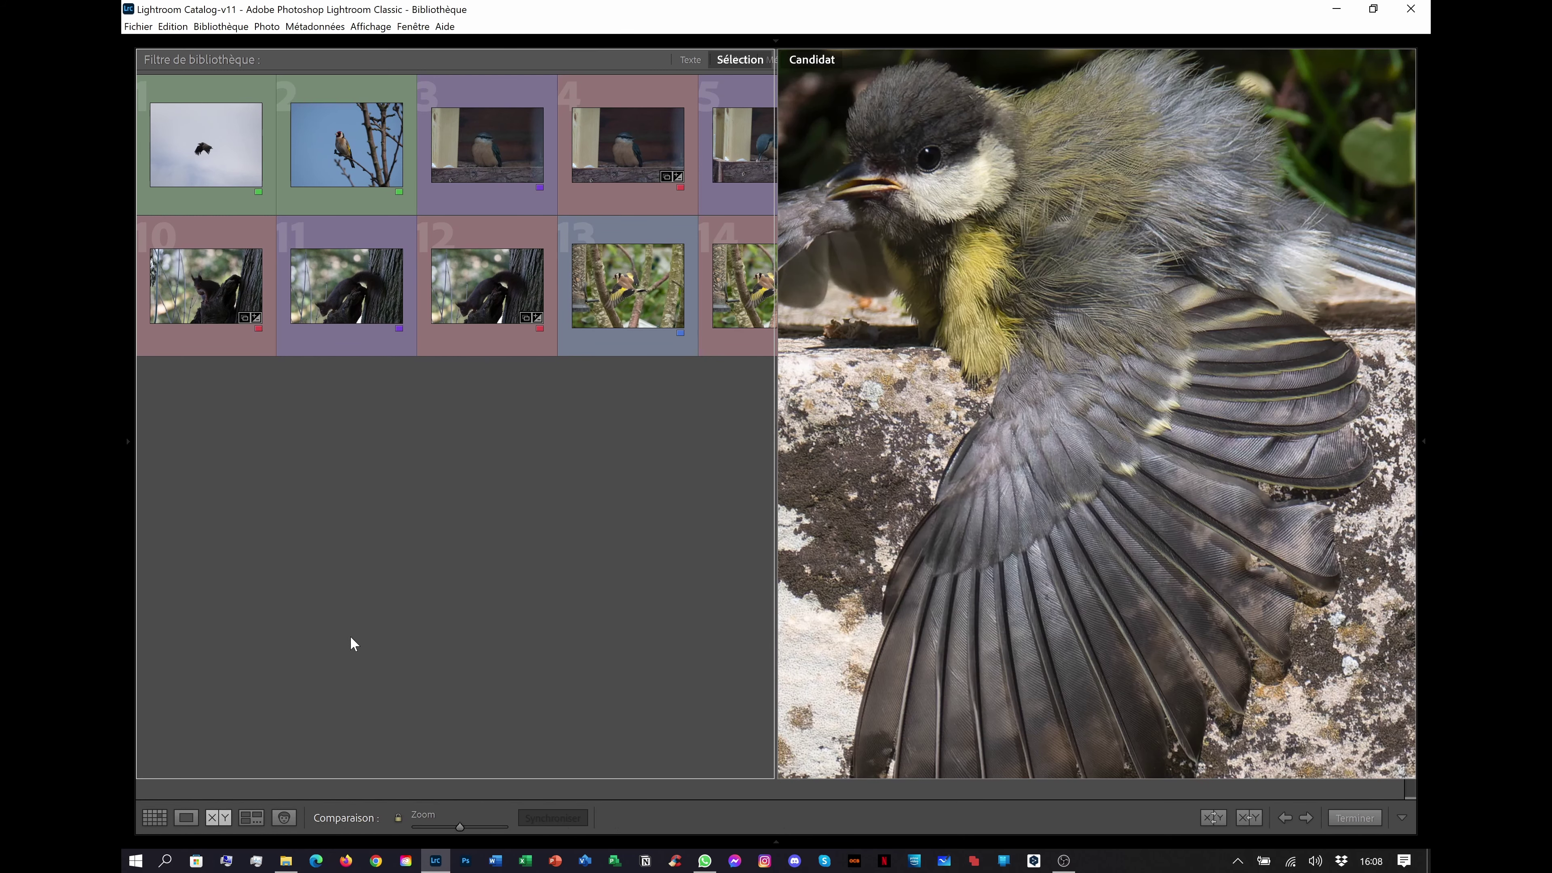
# Examine the young tit's head, plumage and spread wing at 100% and 200% in both P1230240 versions, ending at 100% zoom.
pyautogui.moveTo(960, 302); pyautogui.dragTo(1025, 335)
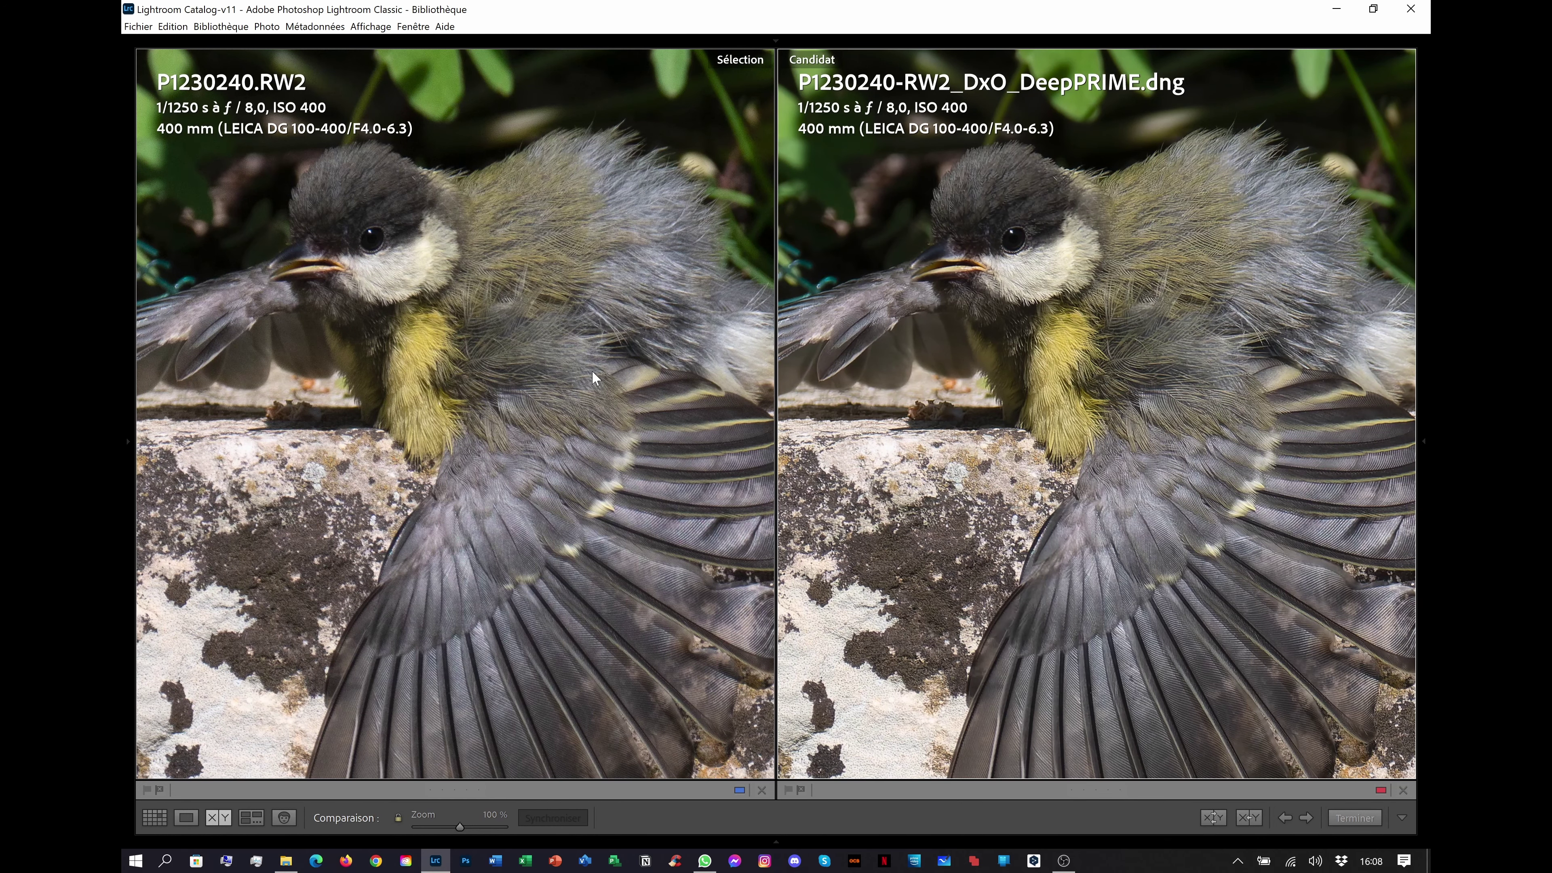
pyautogui.moveTo(1212, 347); pyautogui.dragTo(1158, 348)
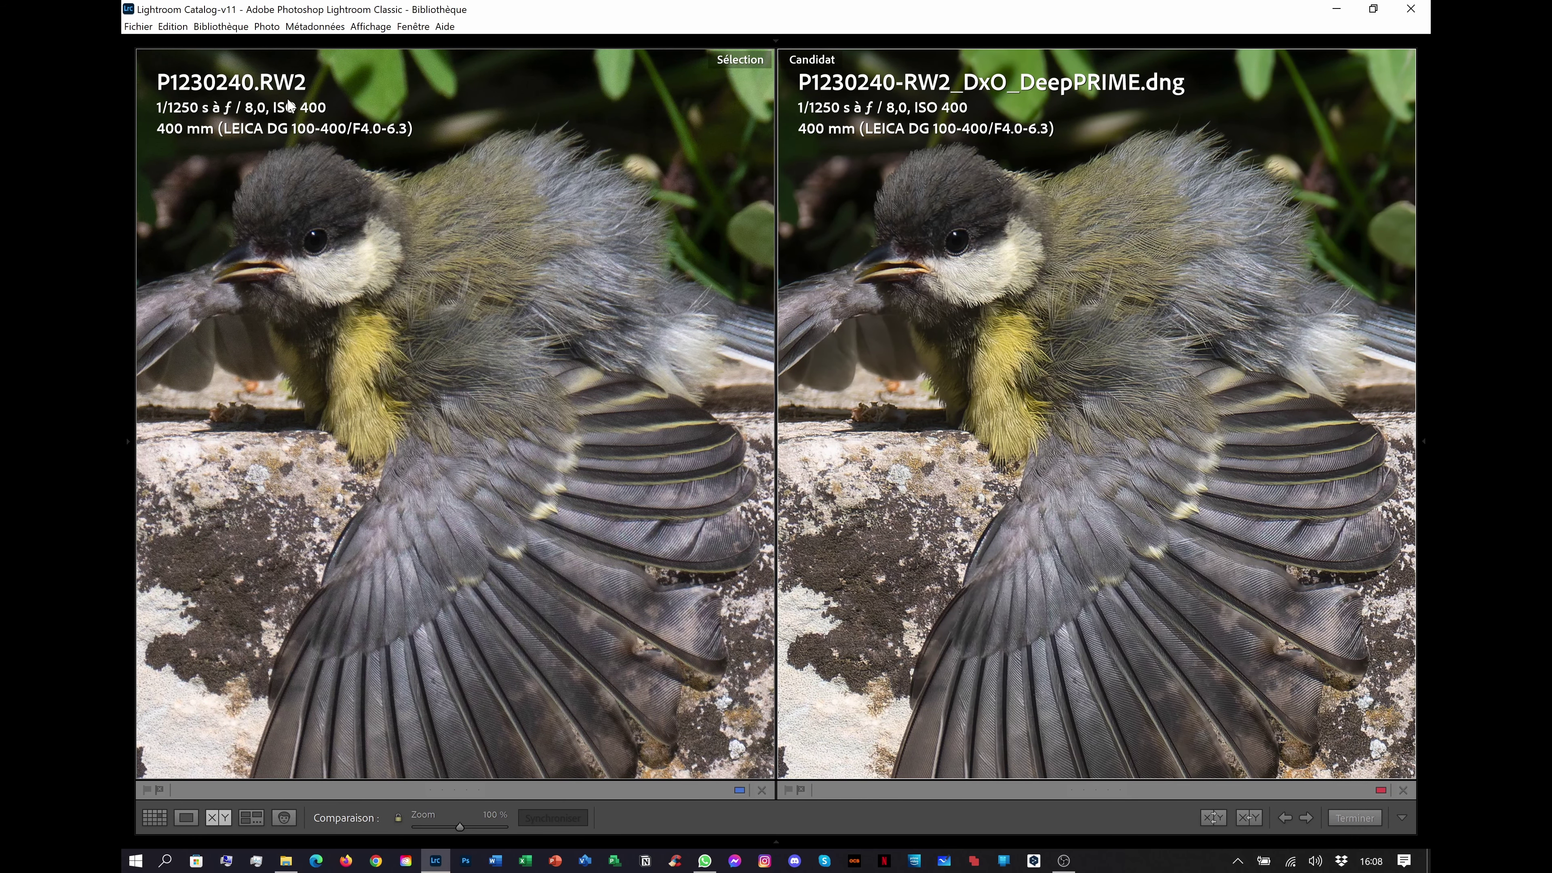
pyautogui.press('Tab')
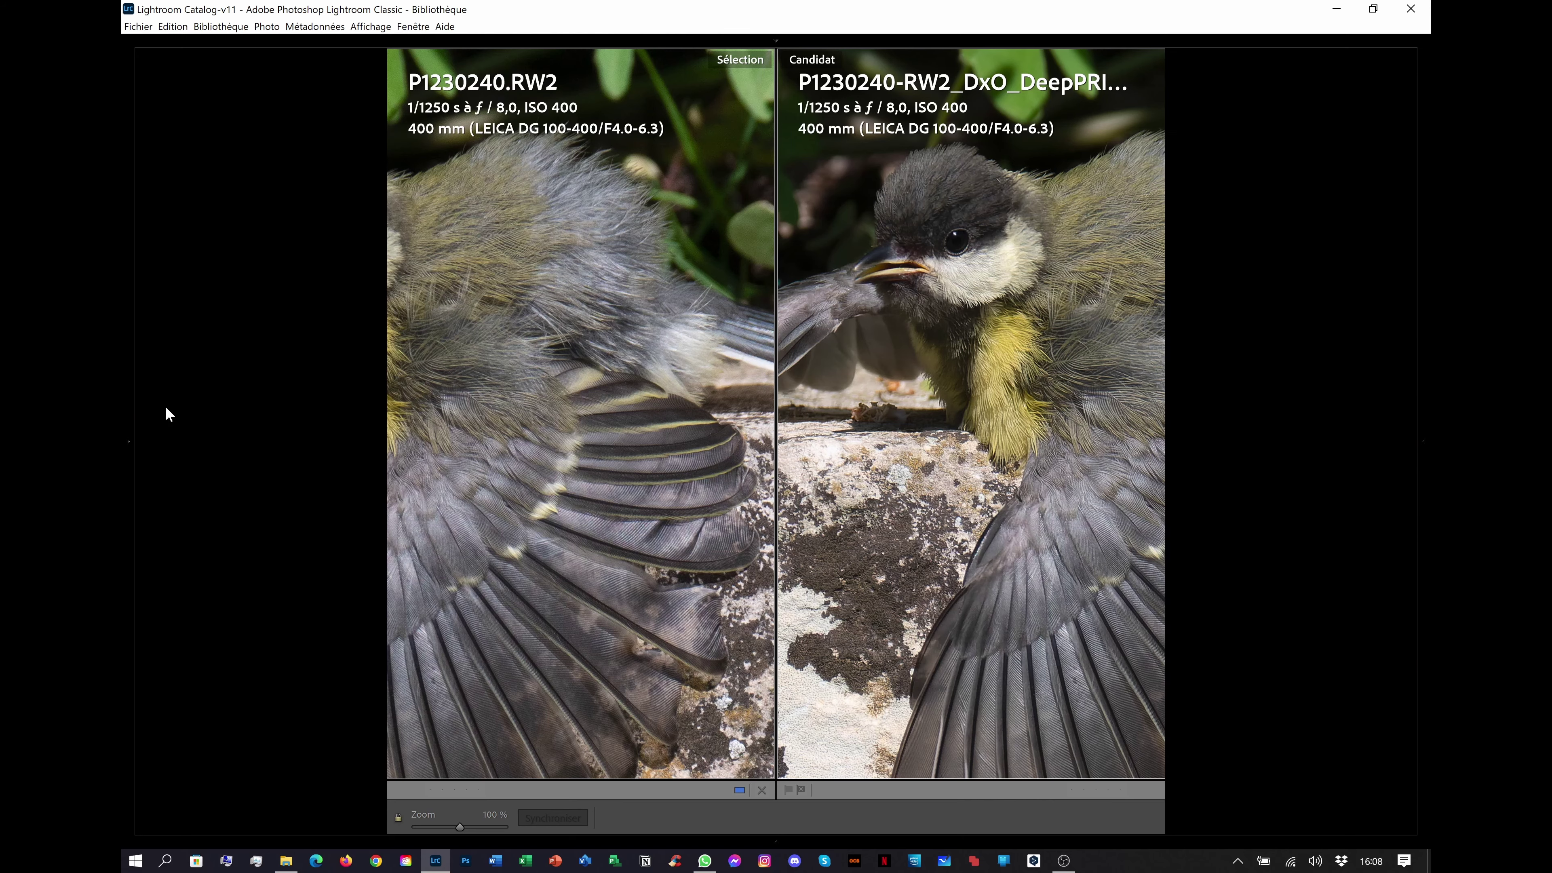
pyautogui.click(347, 58)
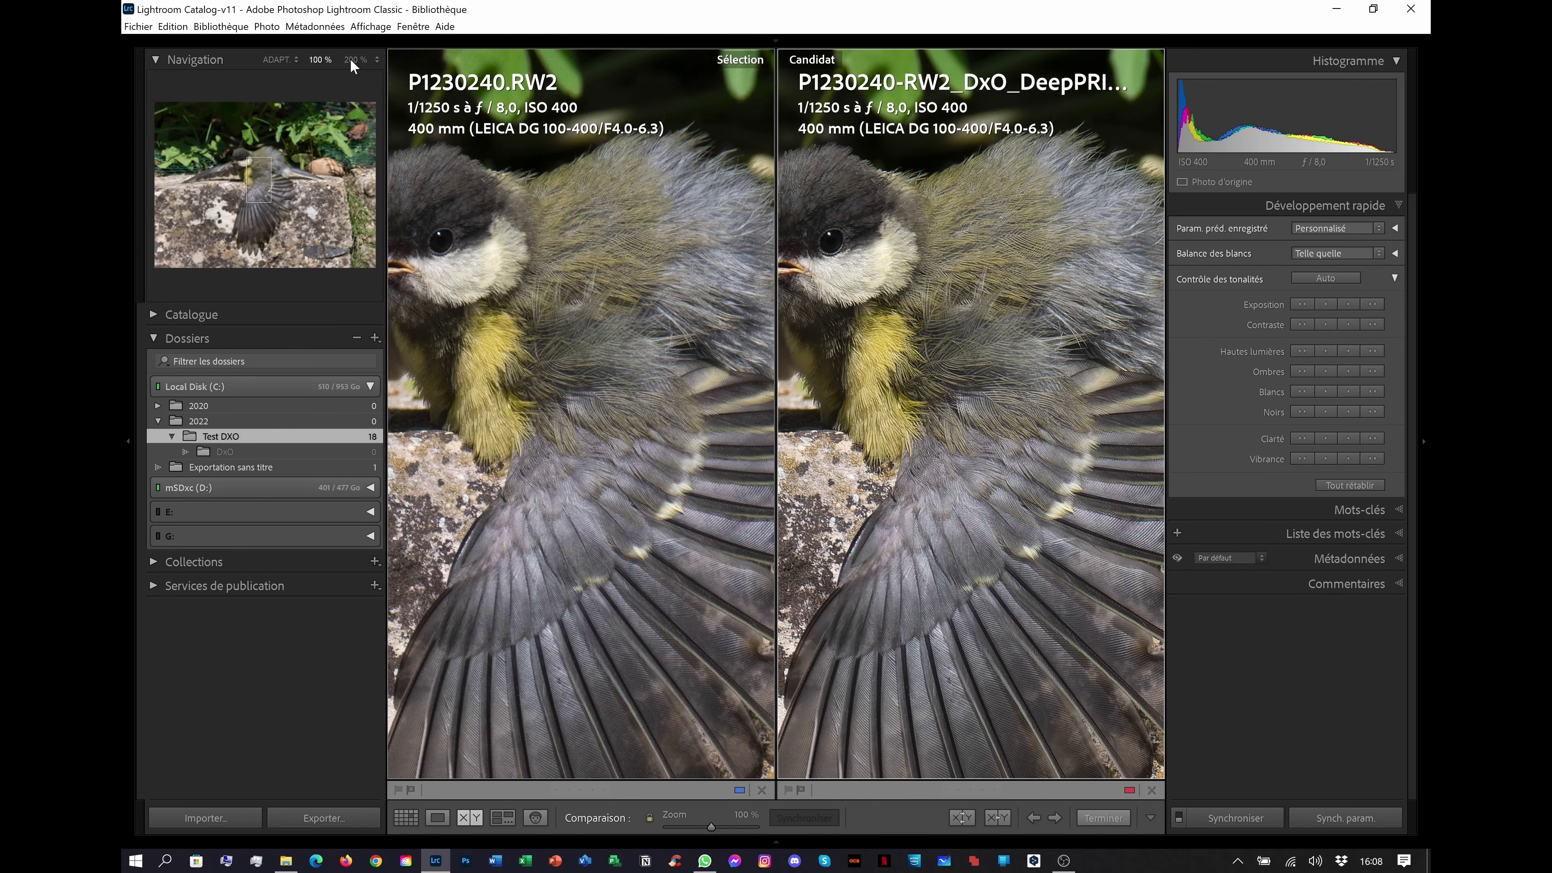
pyautogui.press('Tab')
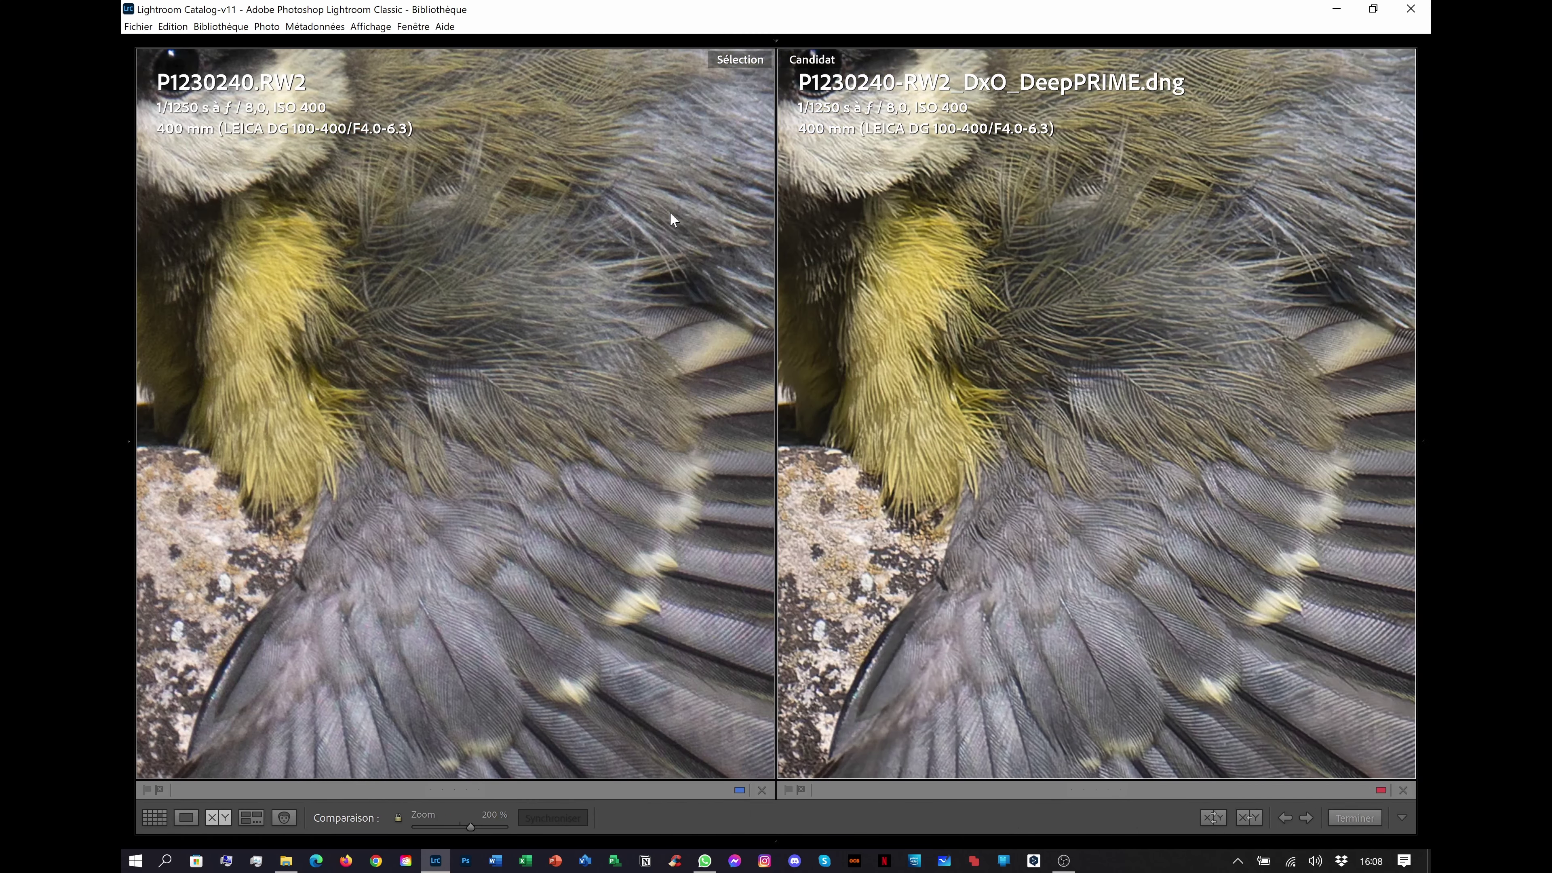
pyautogui.moveTo(924, 653); pyautogui.dragTo(889, 517)
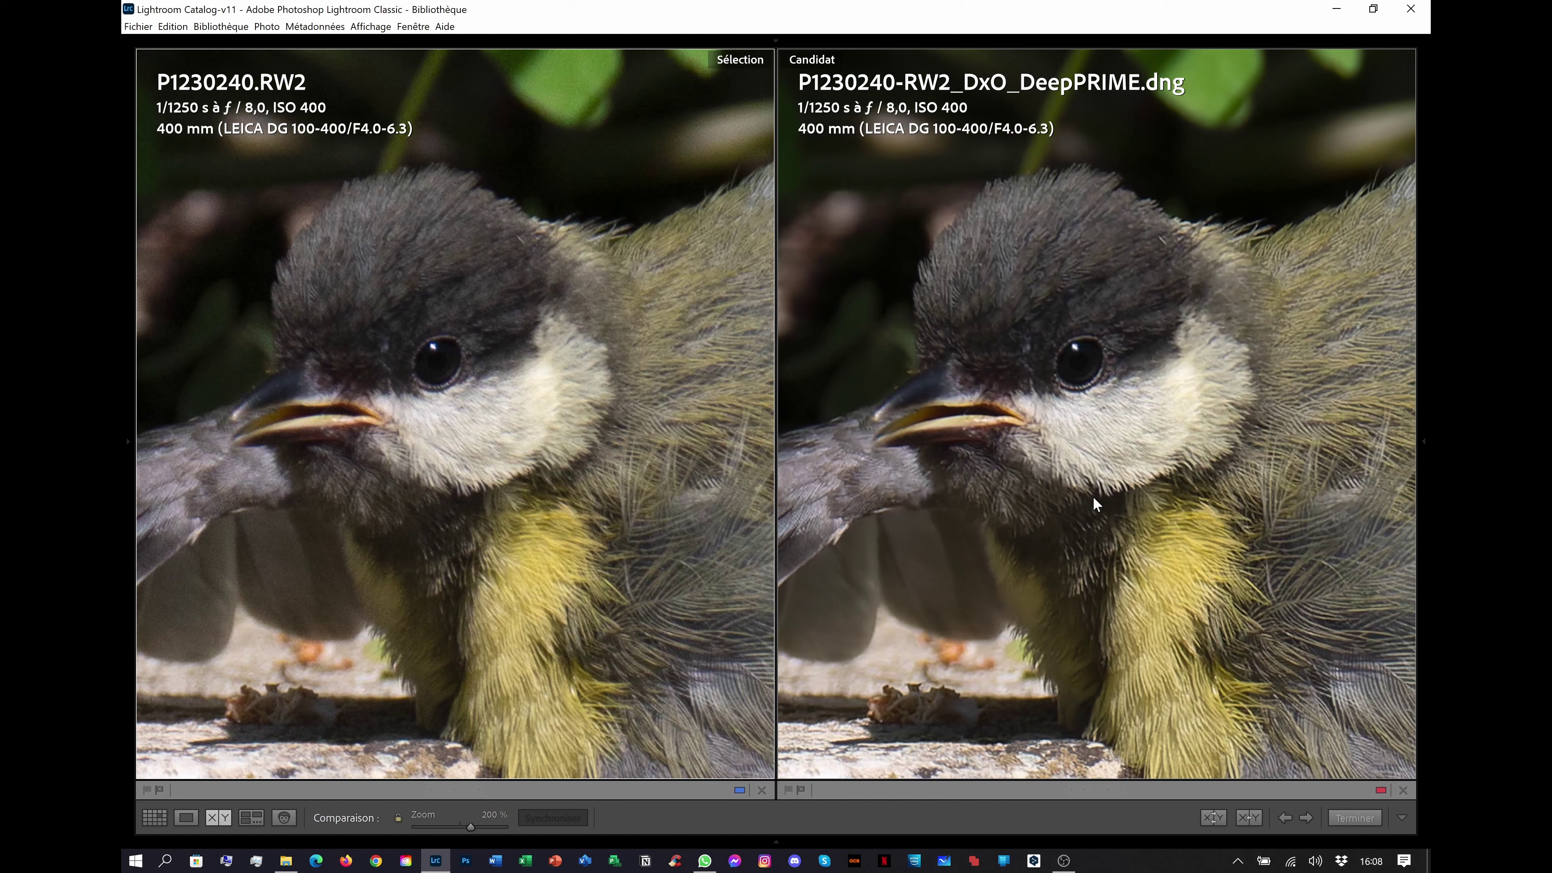
pyautogui.moveTo(1251, 581); pyautogui.dragTo(1061, 481)
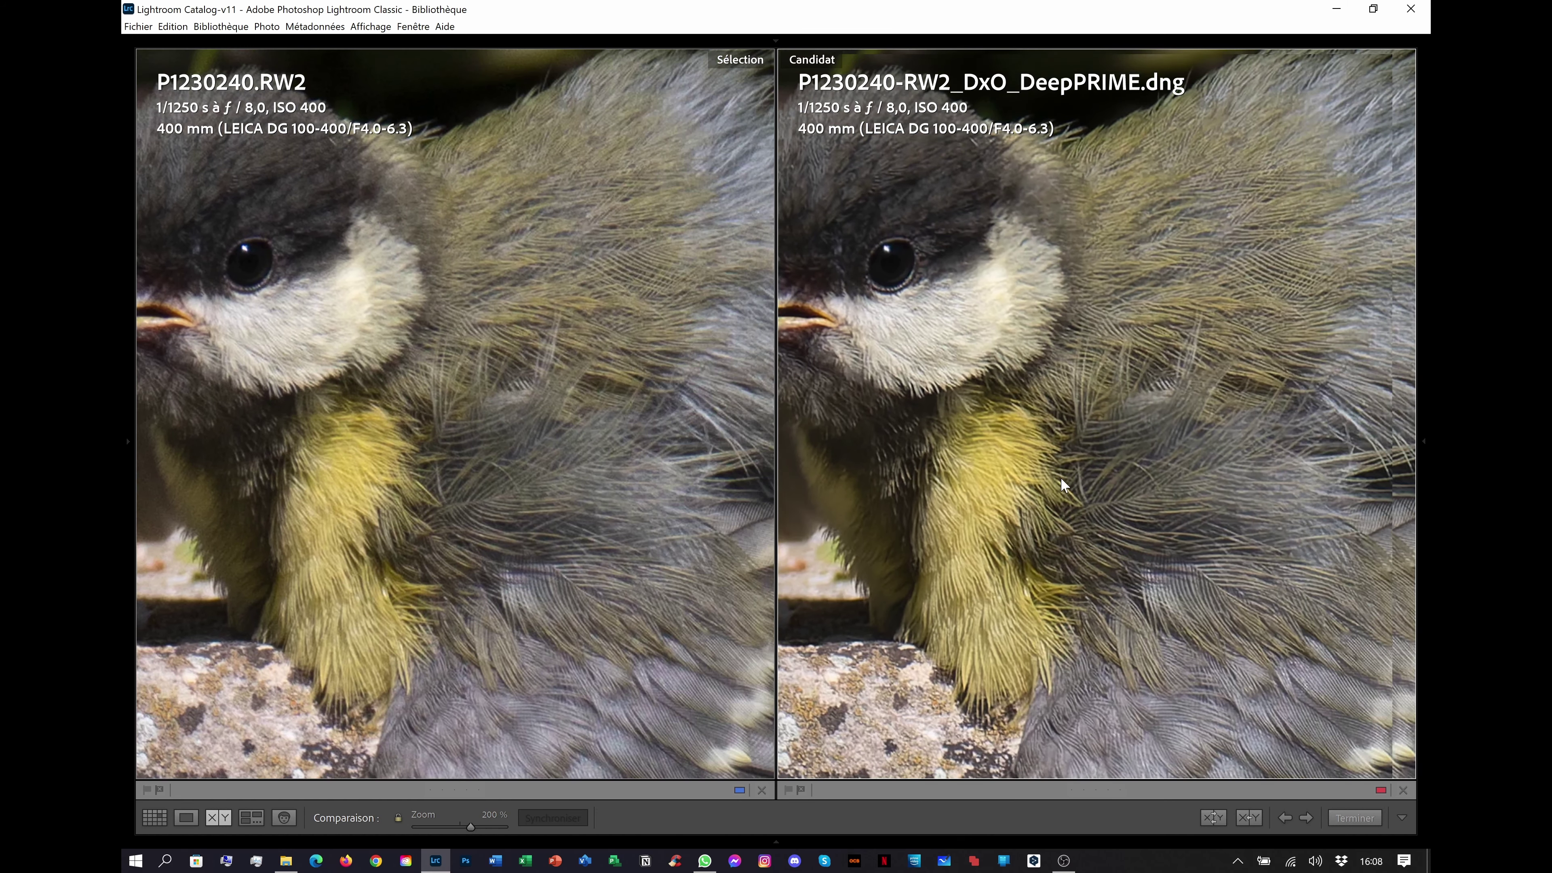
pyautogui.moveTo(890, 393); pyautogui.dragTo(639, 346)
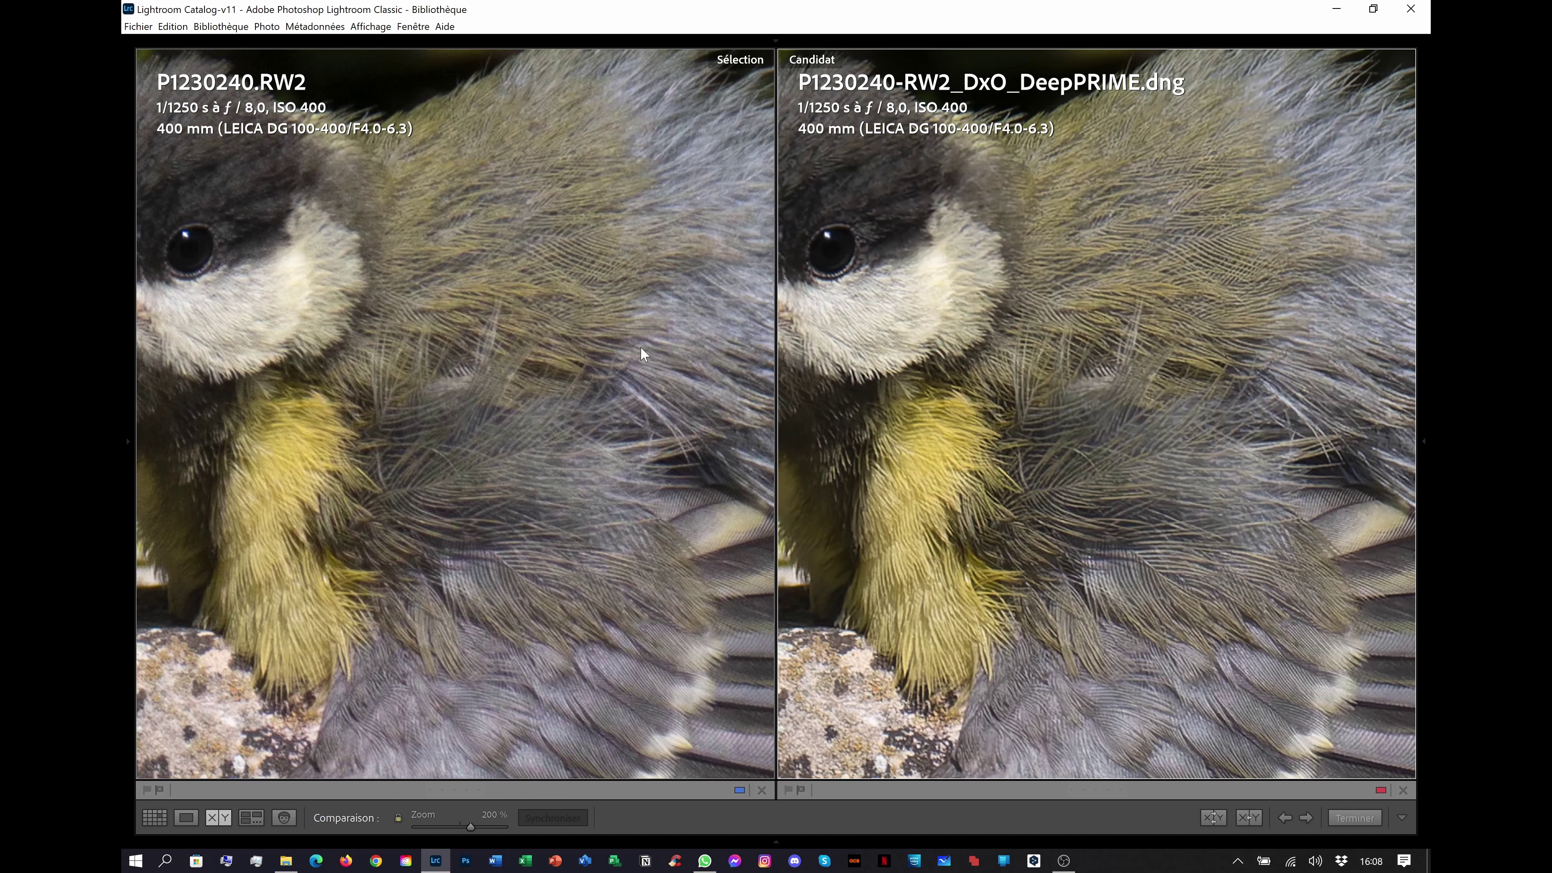
pyautogui.press('Tab')
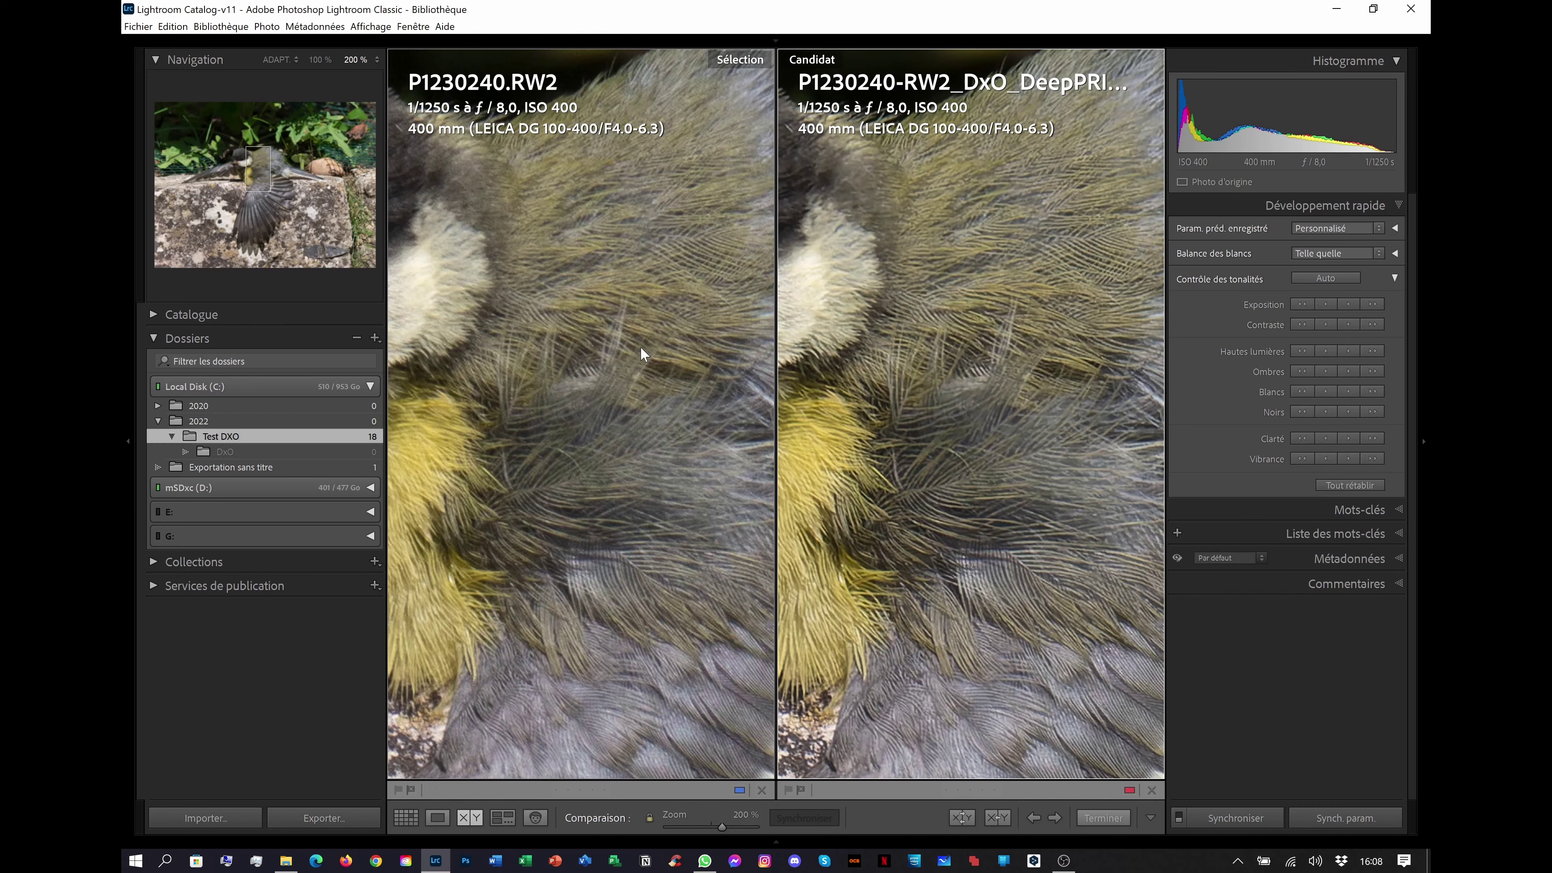
pyautogui.click(316, 59)
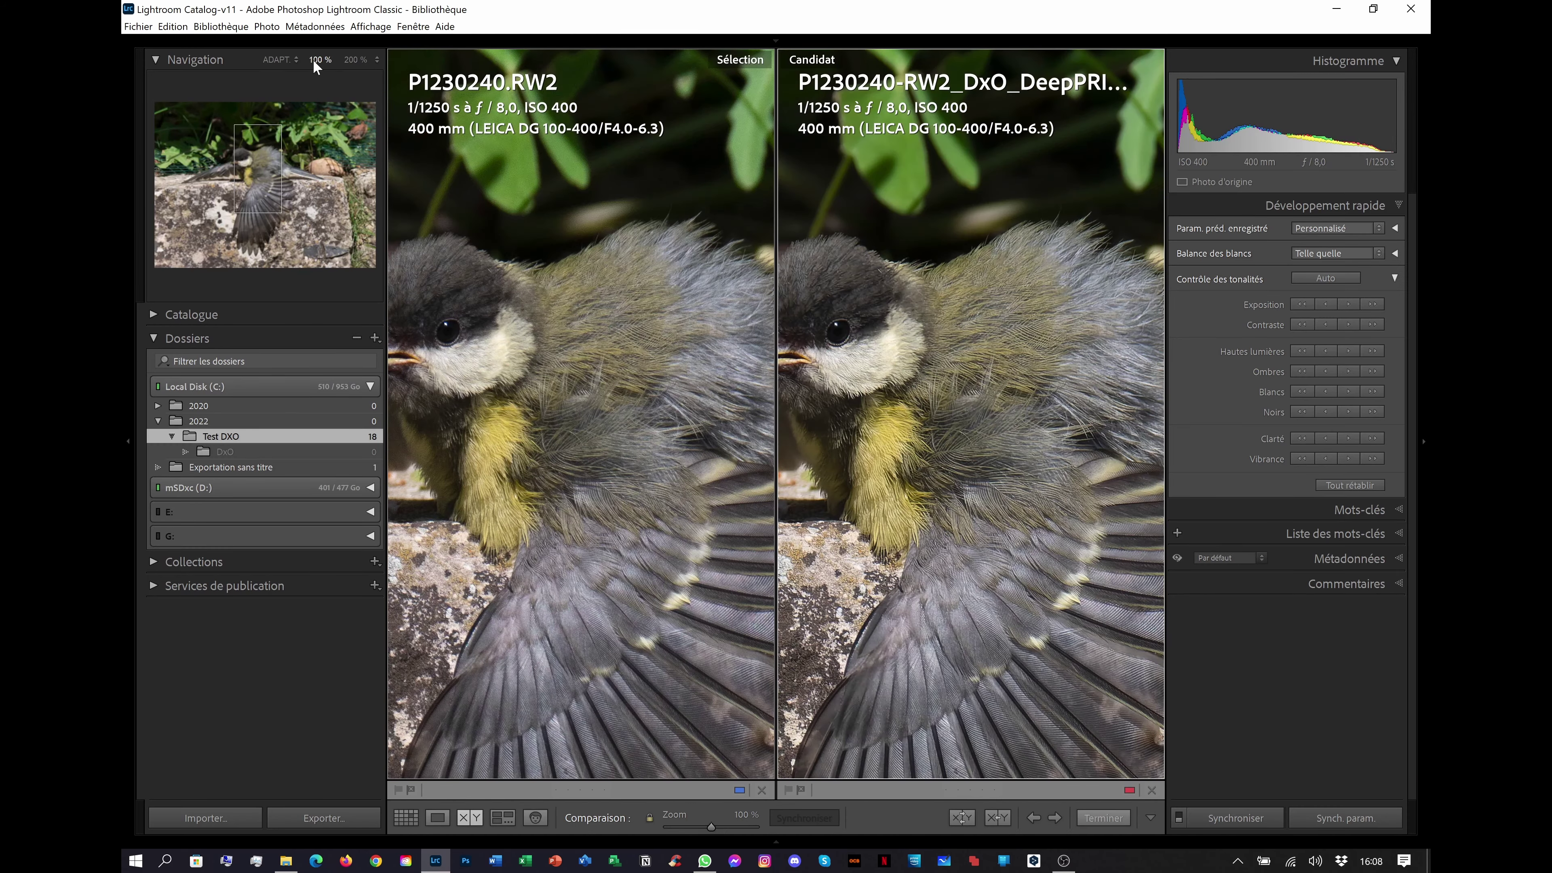
# Apply automatic tone control to photos 3 through 18 in the library grid, hide the navigation and folders area, and clear the selection.
pyautogui.press('g')
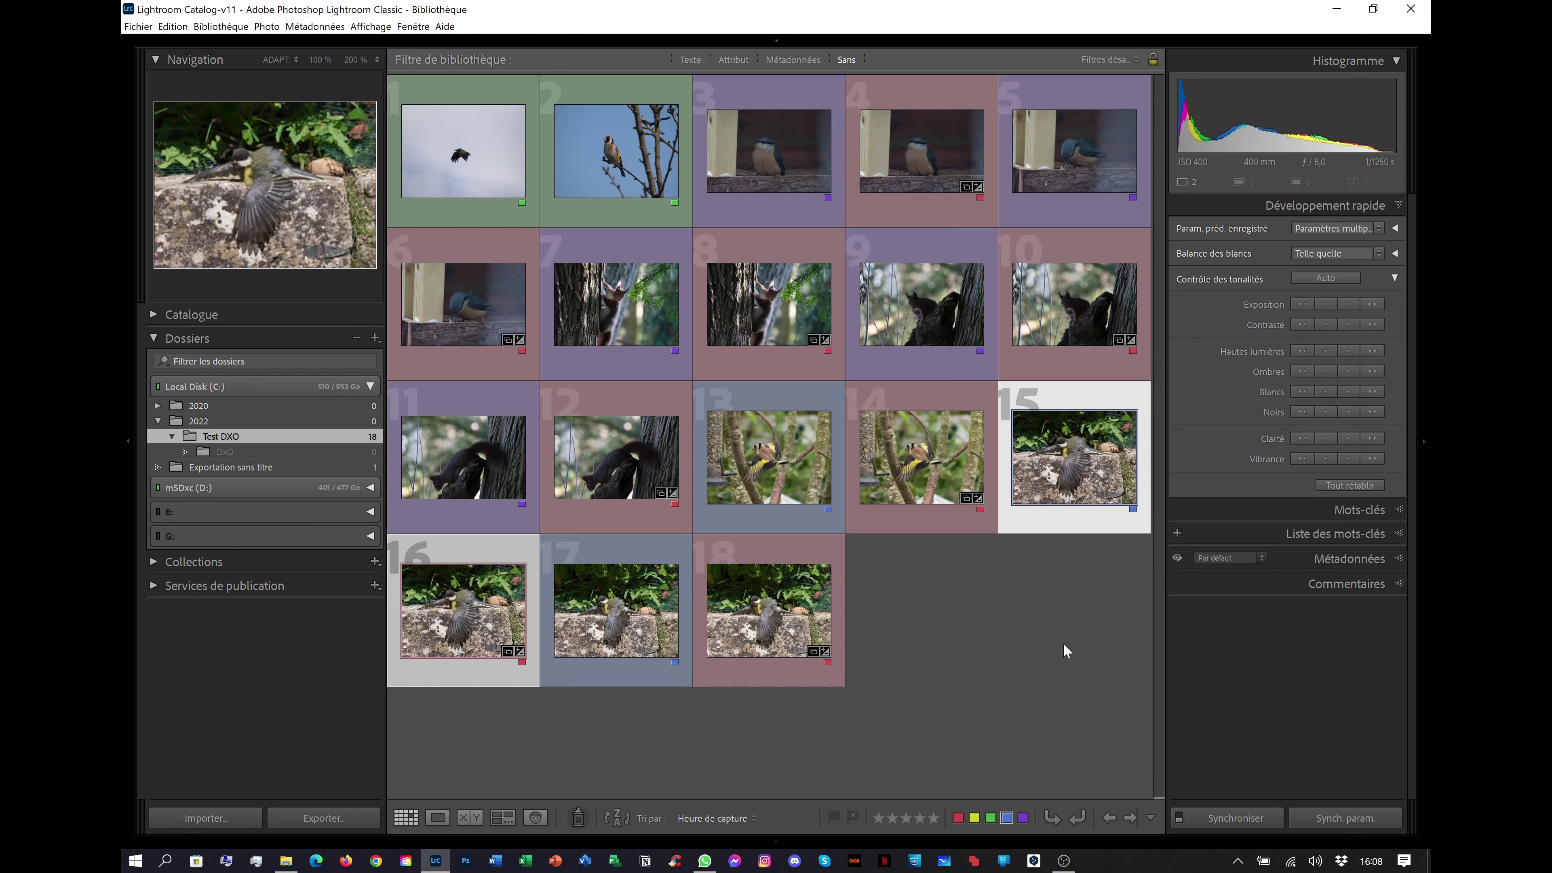
pyautogui.click(1067, 652)
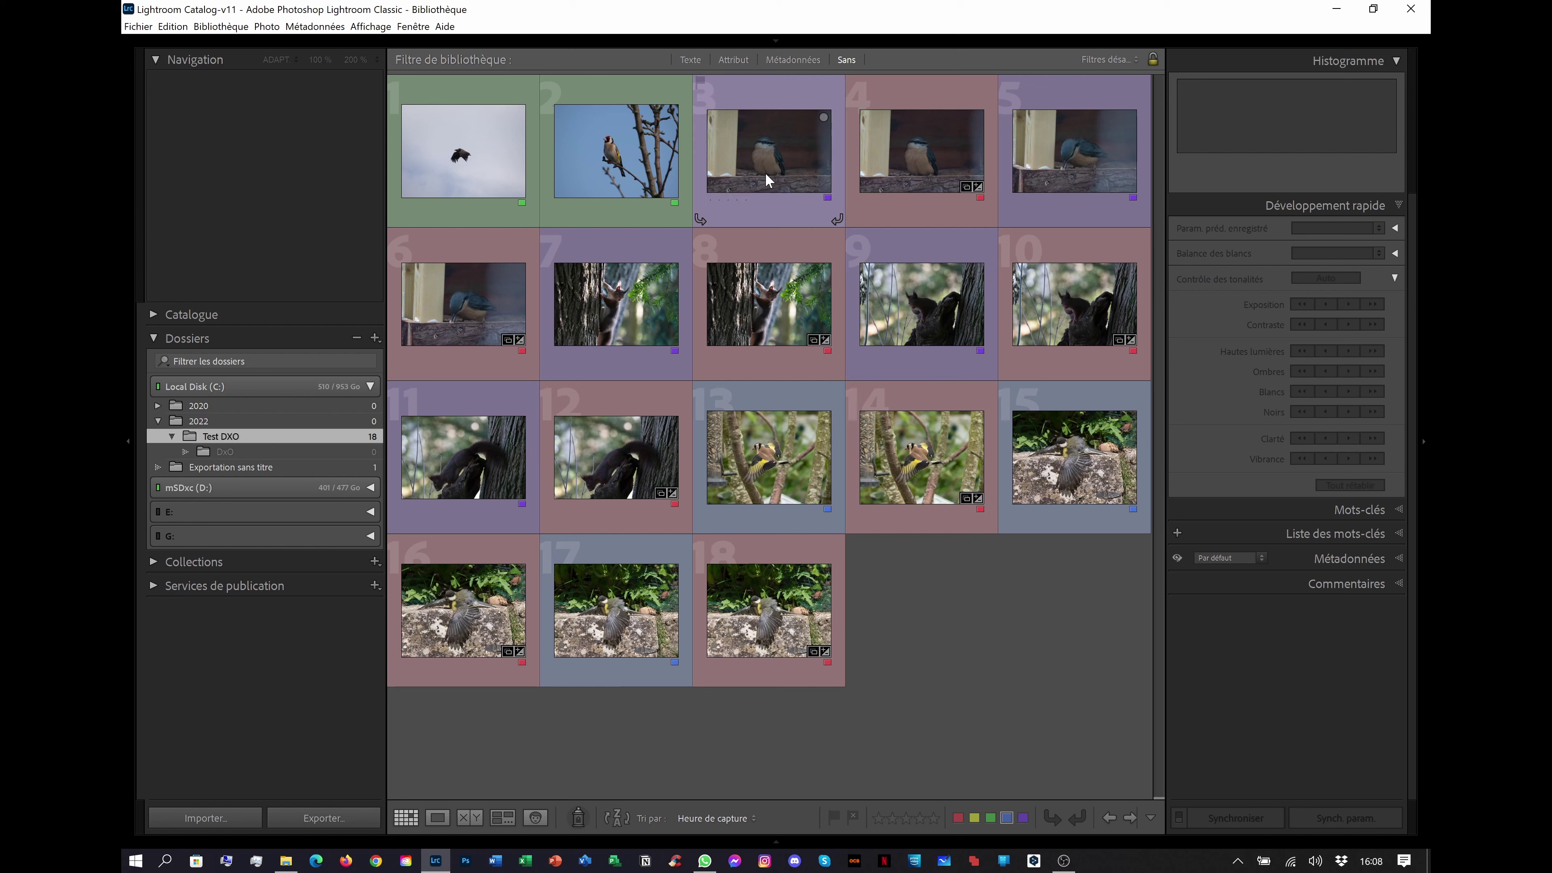
pyautogui.click(761, 155)
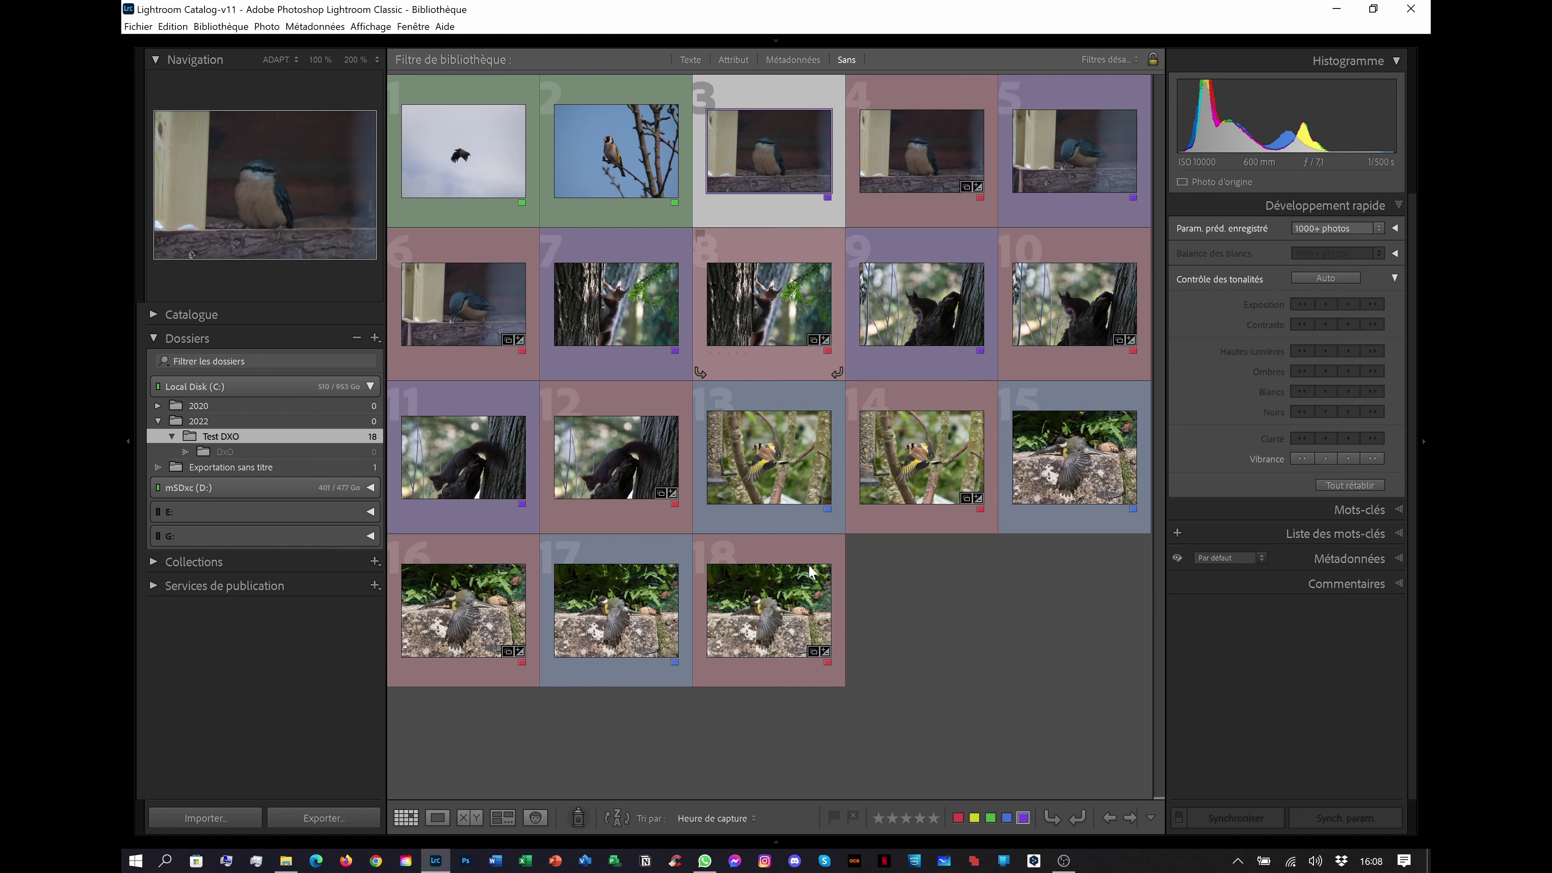
pyautogui.keyDown('shift'); pyautogui.click(788, 637); pyautogui.keyUp('shift')
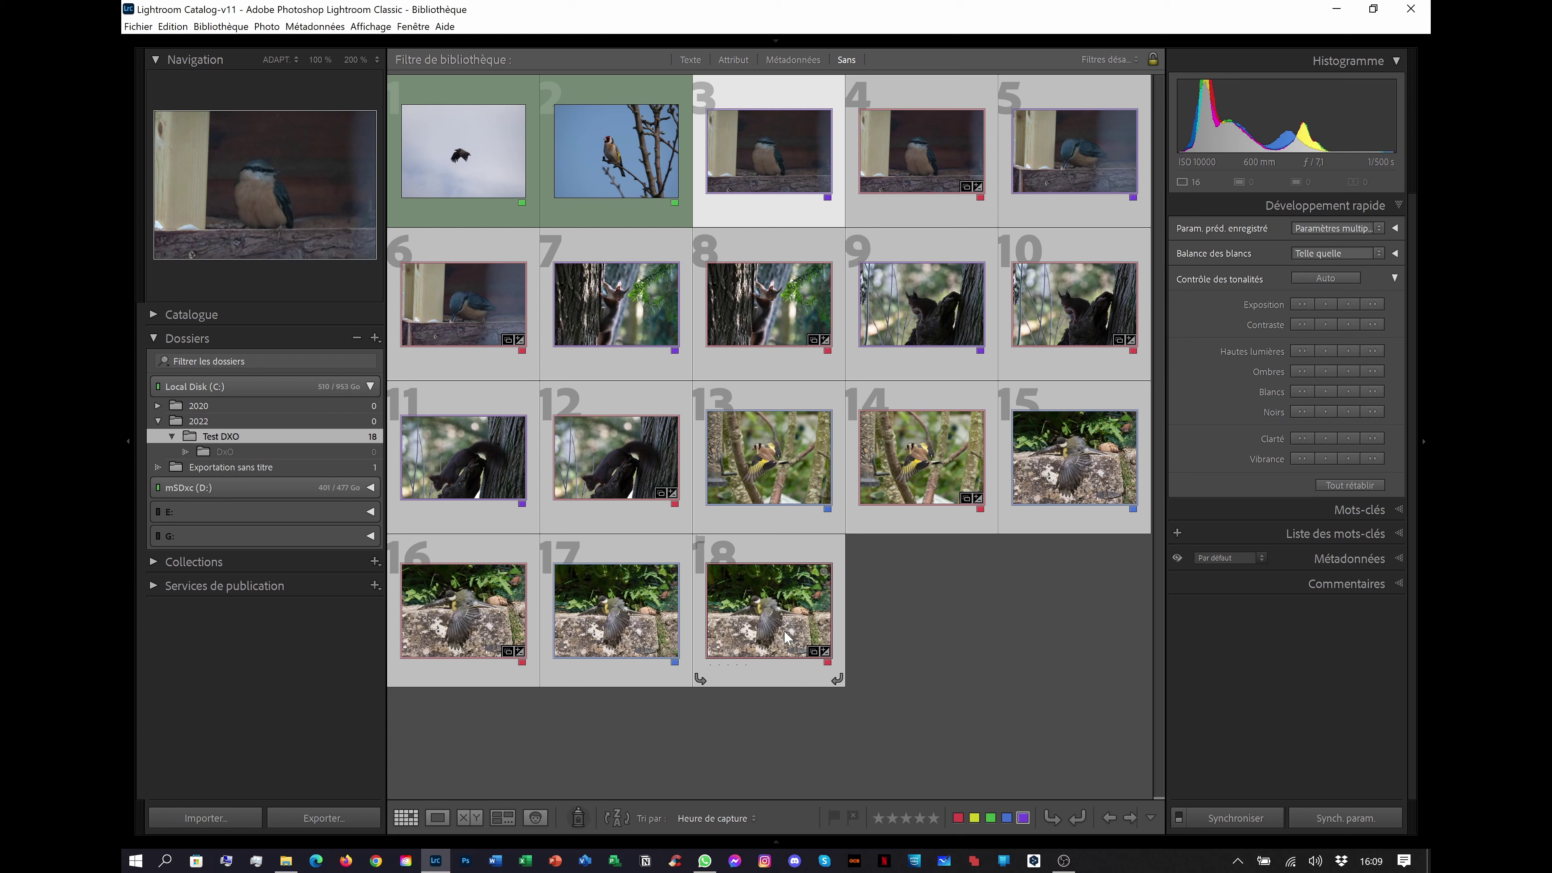
pyautogui.click(131, 442)
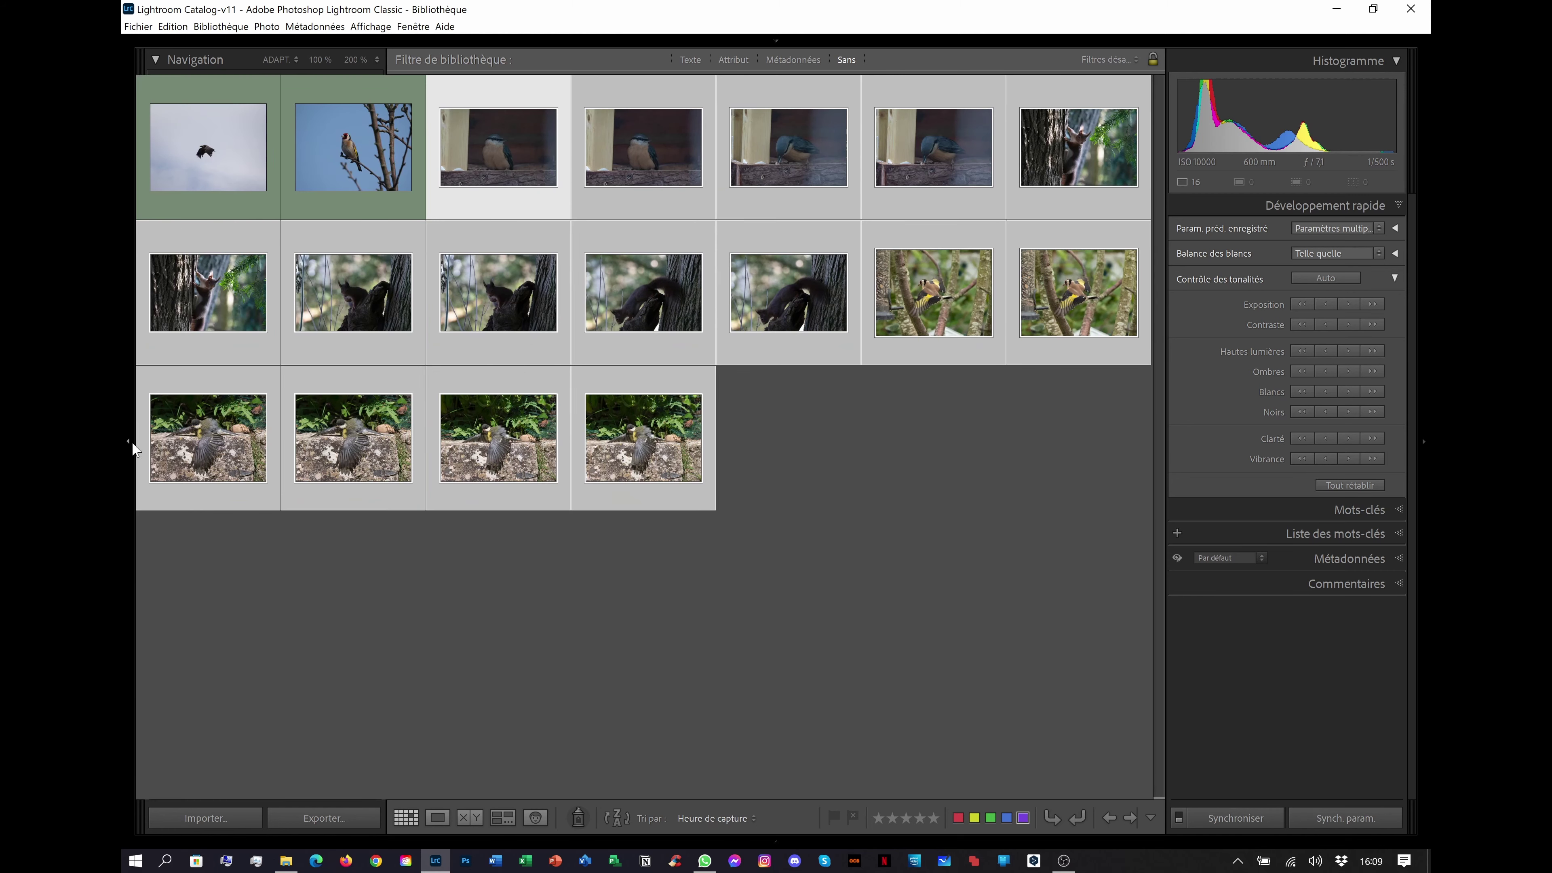
pyautogui.click(1326, 278)
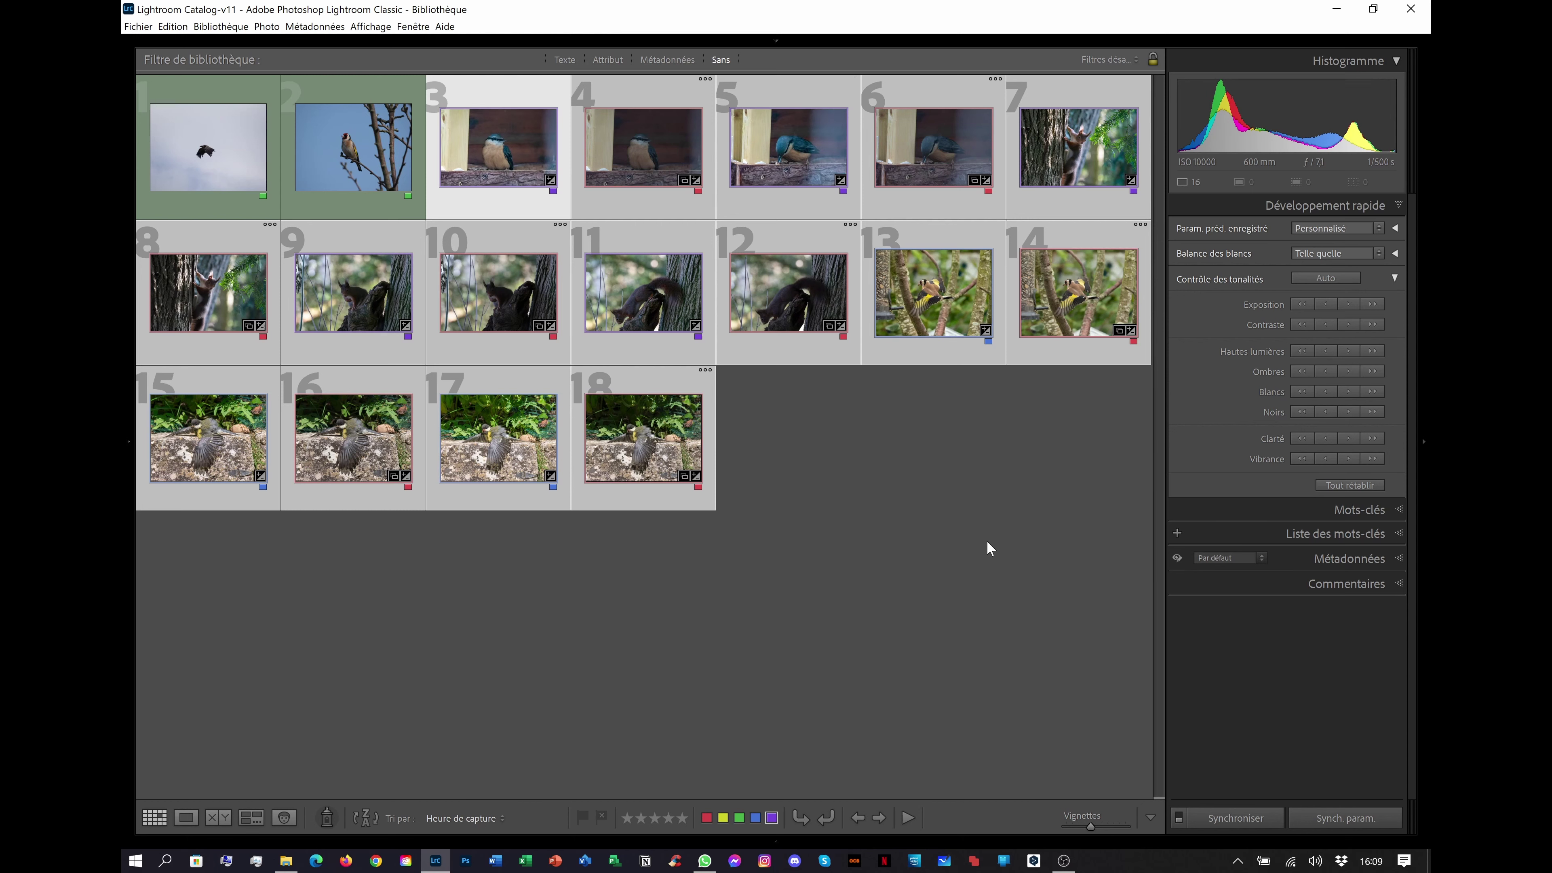
pyautogui.click(988, 540)
pyautogui.click(486, 281)
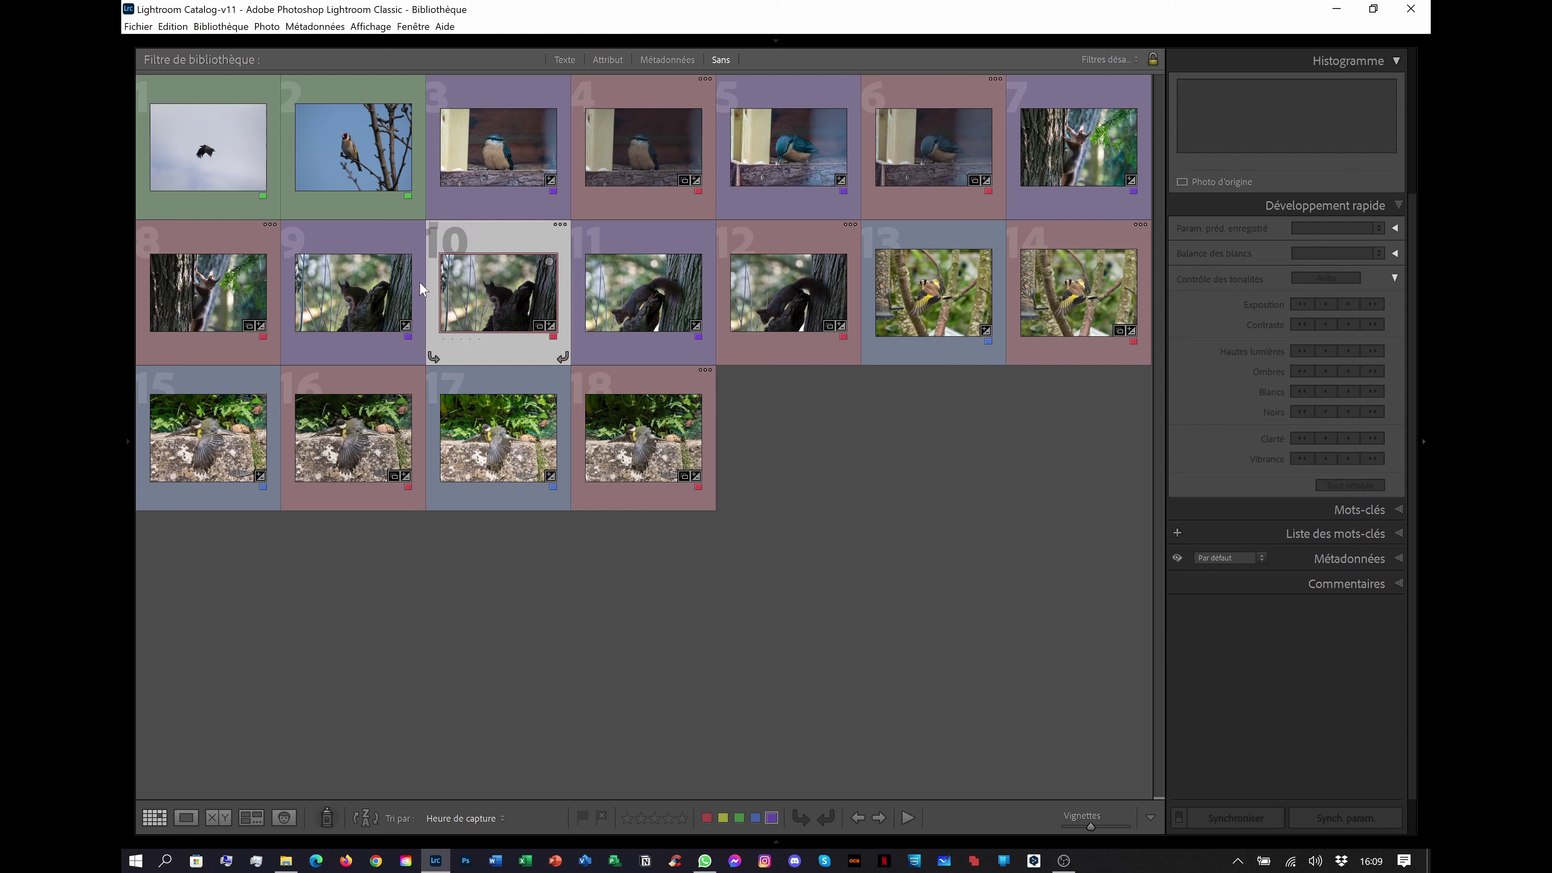
pyautogui.keyDown('ctrl'); pyautogui.click(364, 288); pyautogui.keyUp('ctrl')
pyautogui.click(585, 587)
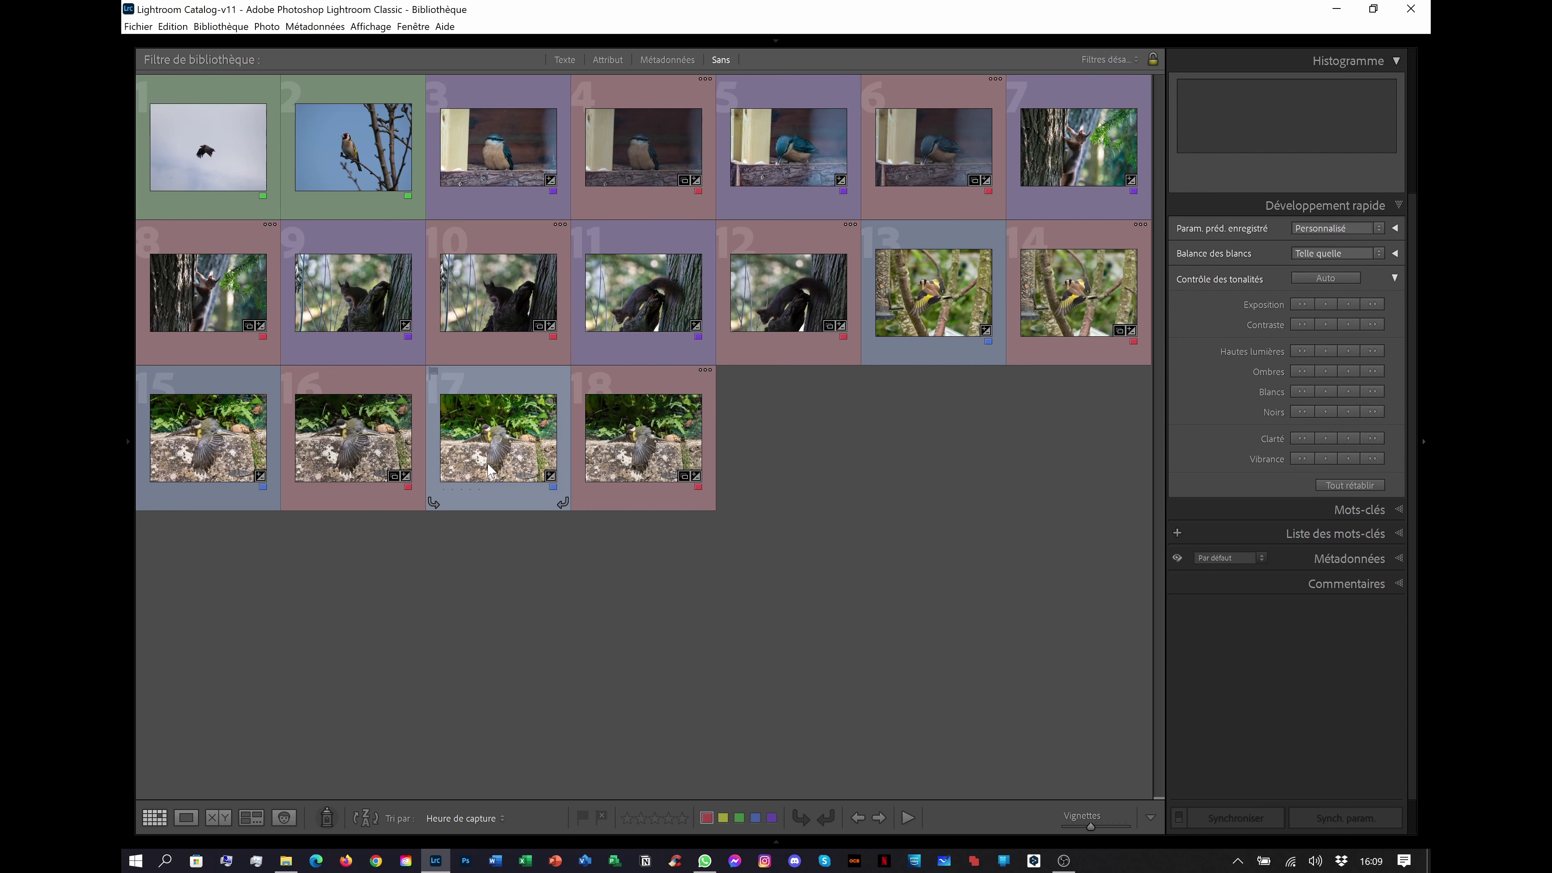
# Open the tone-adjusted _DSC7638.NEF and its DxO DeepPRIME DNG side by side in Compare view.
pyautogui.click(362, 307)
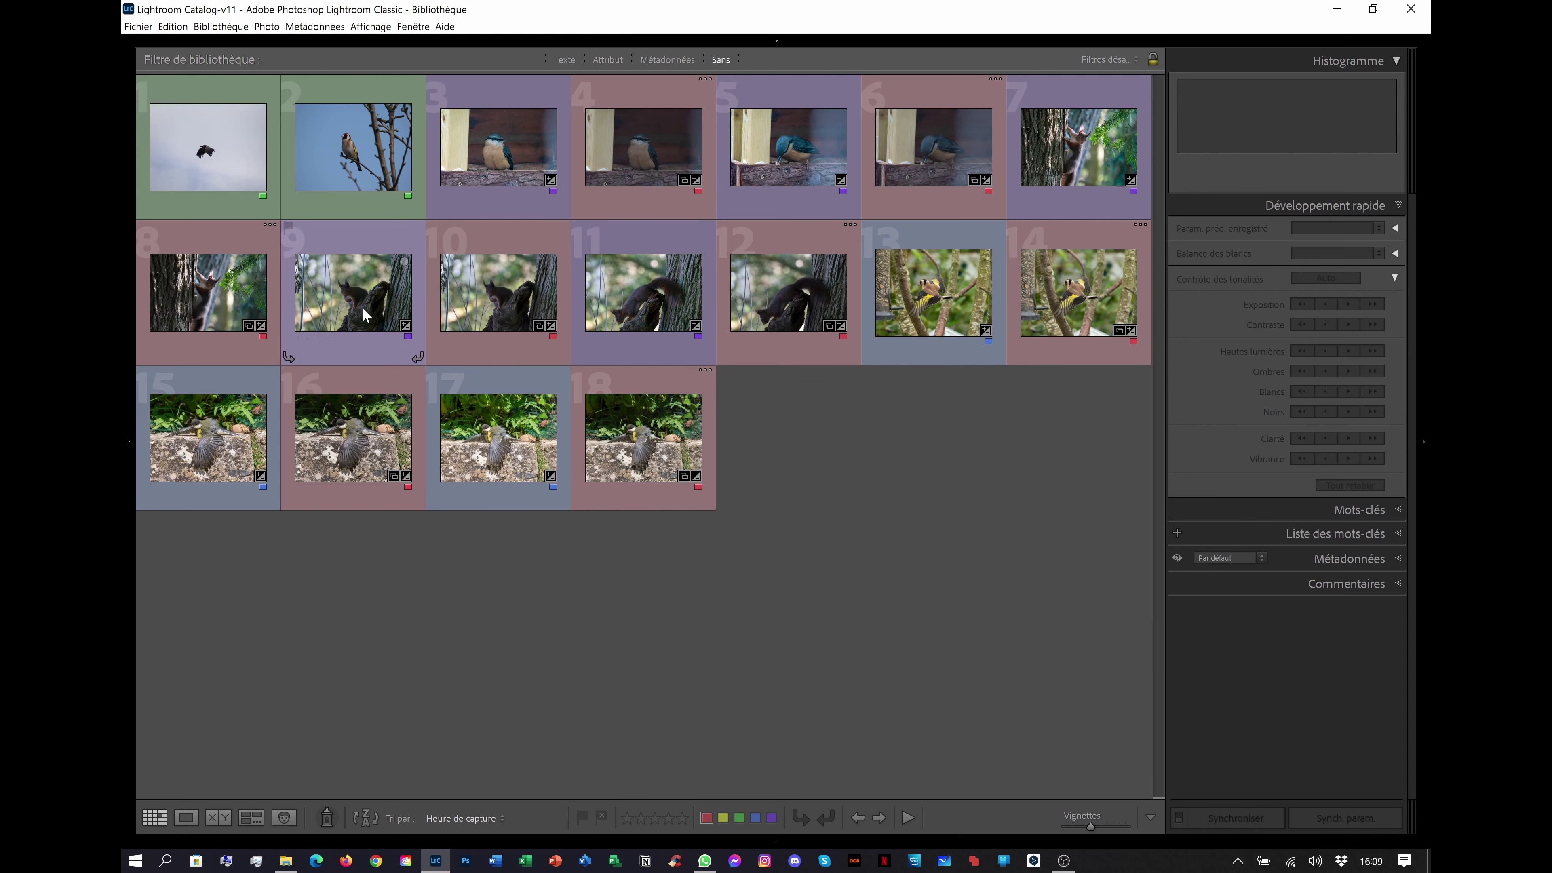
pyautogui.keyDown('ctrl'); pyautogui.click(478, 311); pyautogui.keyUp('ctrl')
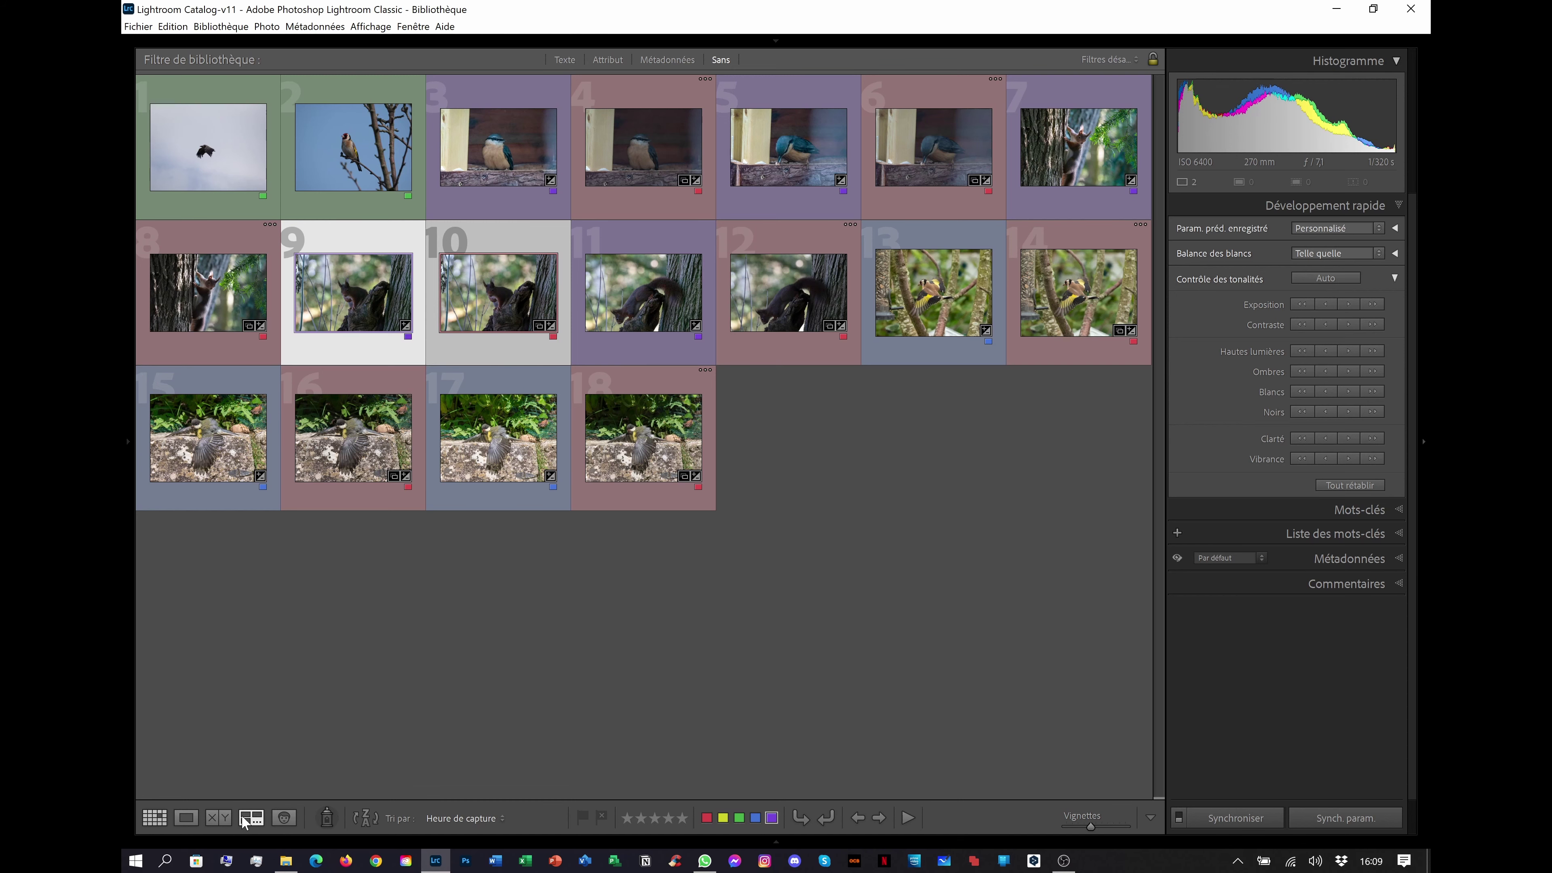
pyautogui.click(218, 817)
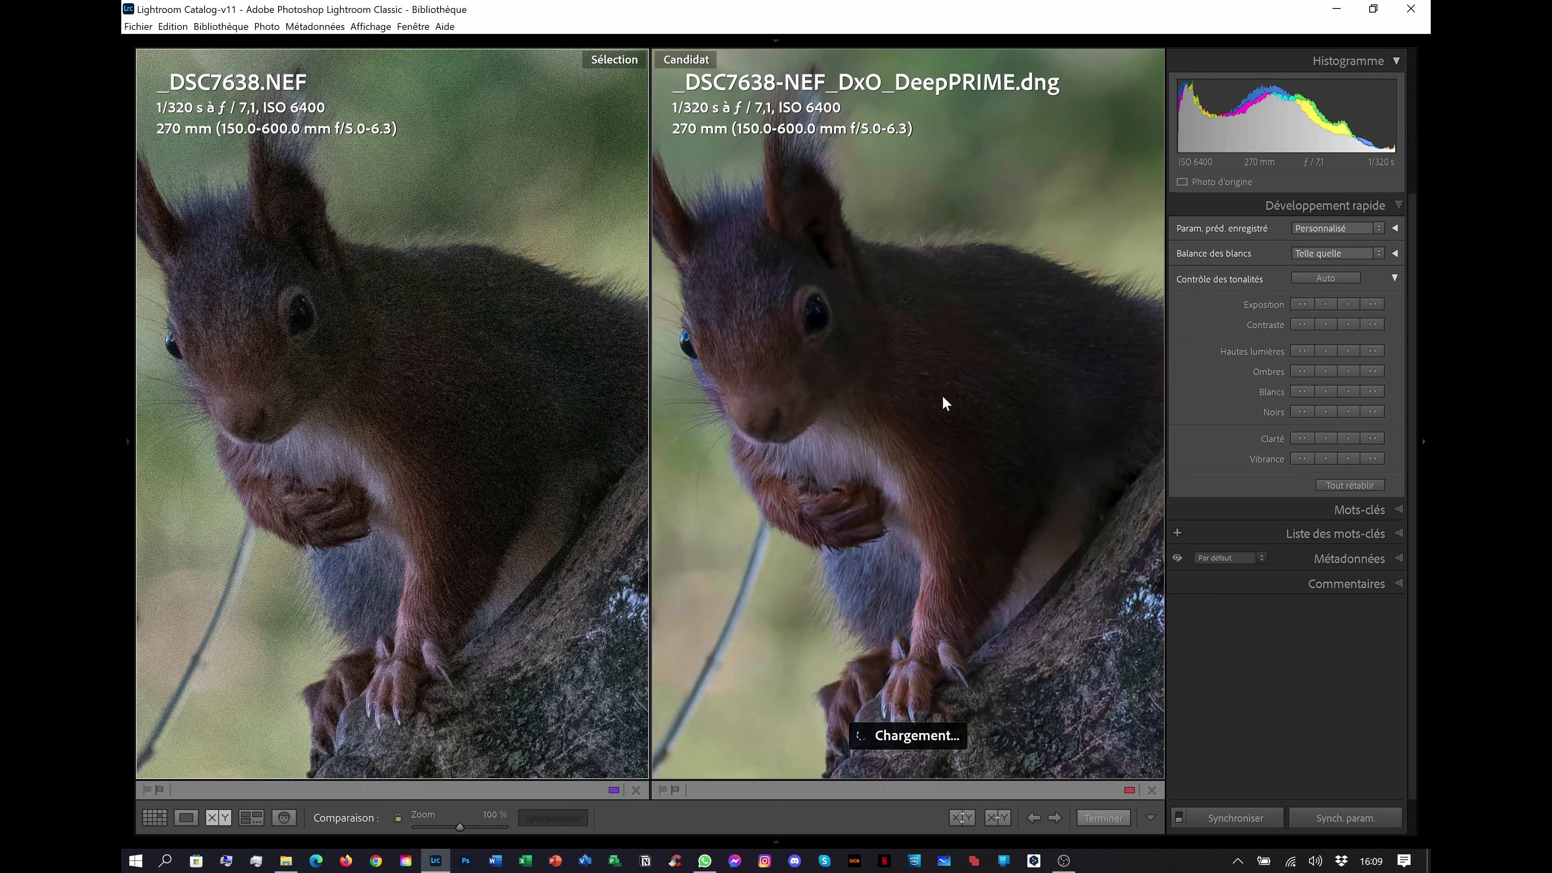
# Examine the squirrel's fur, face, paws and the blurred background at 100% in both tone-adjusted _DSC7638 versions.
pyautogui.moveTo(952, 423); pyautogui.dragTo(1018, 424)
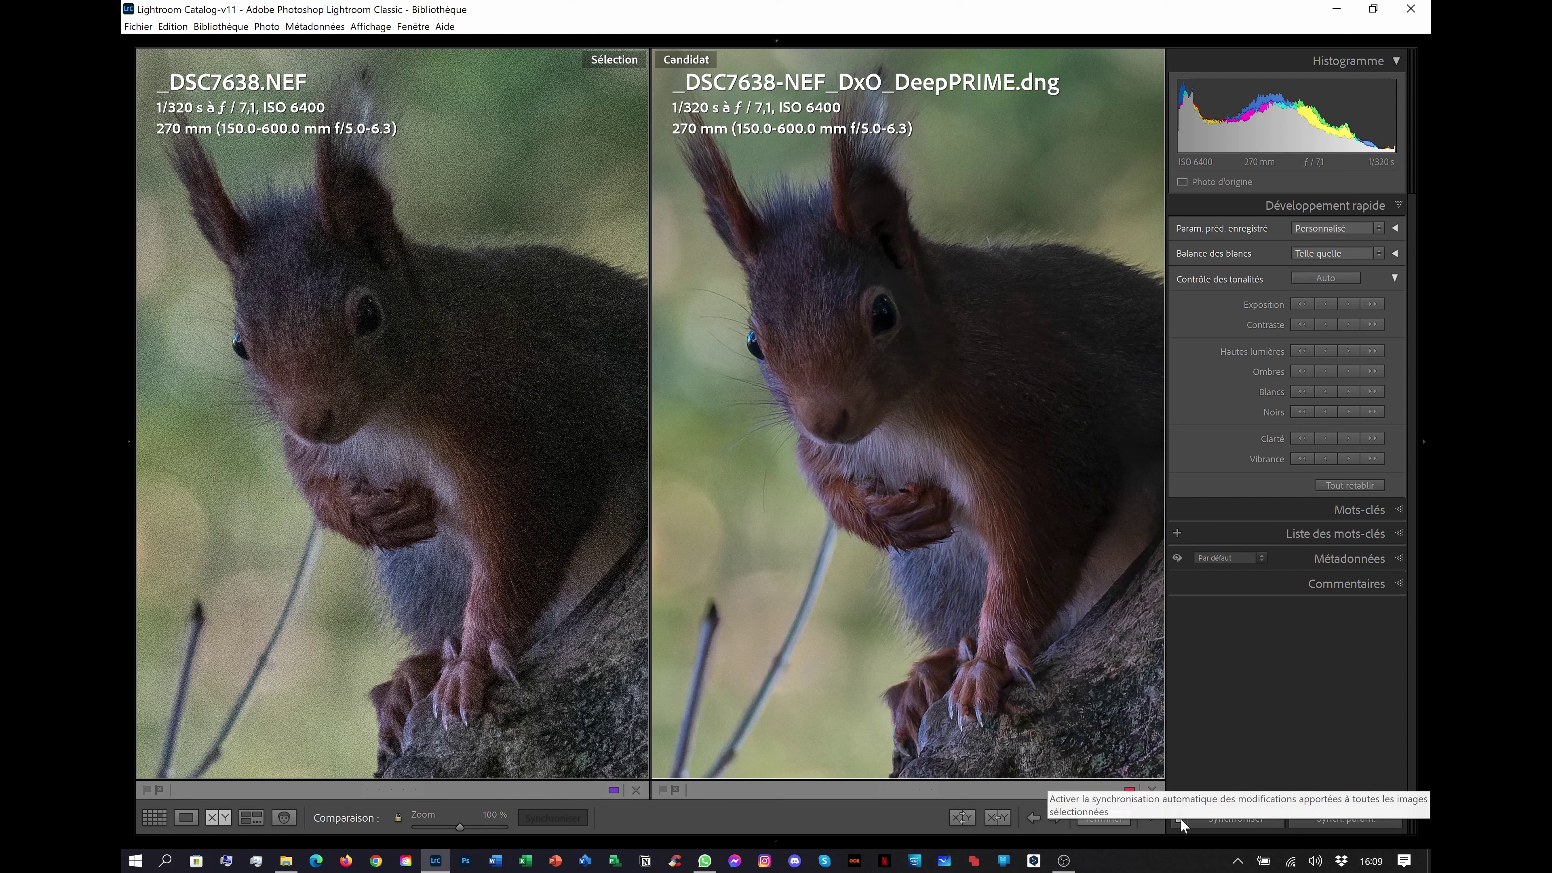
pyautogui.moveTo(988, 492); pyautogui.dragTo(935, 494)
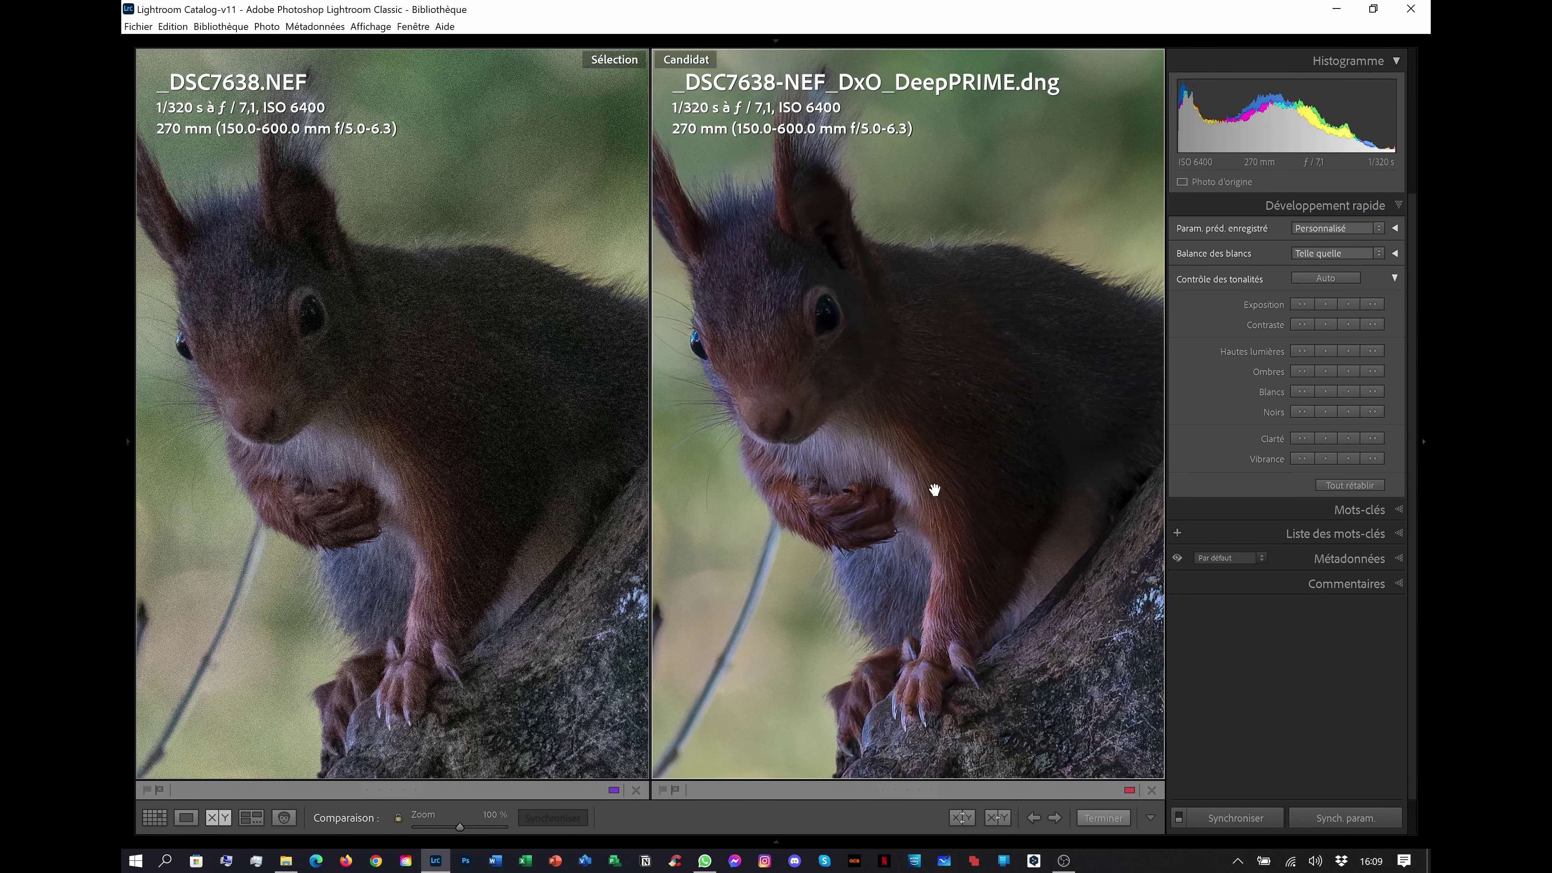
pyautogui.moveTo(934, 490); pyautogui.dragTo(933, 506)
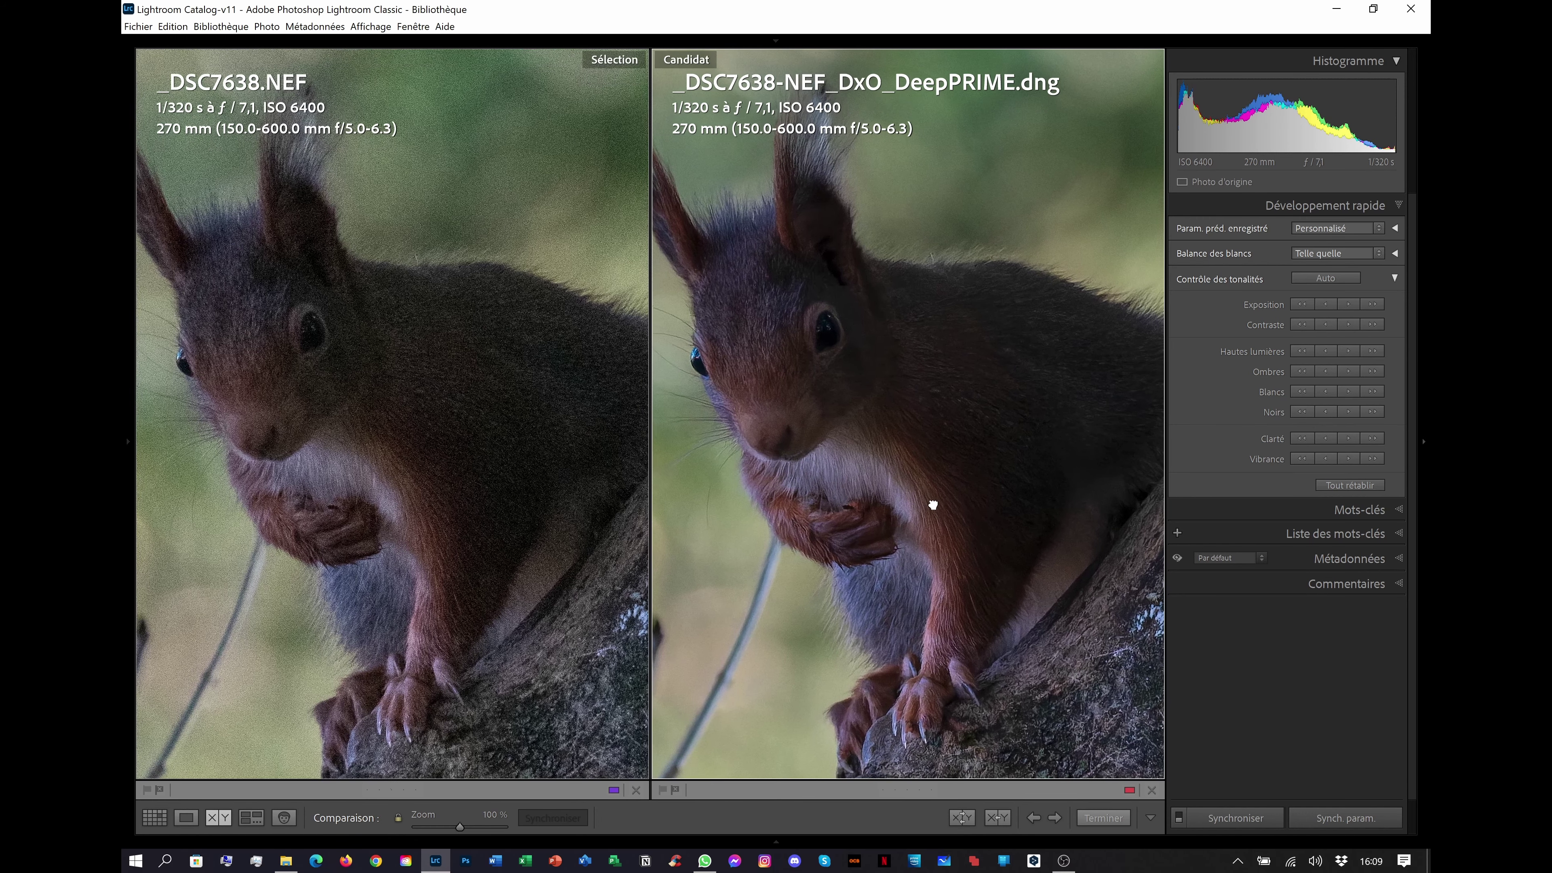
# Enable Auto Sync, raise the exposure of both _DSC7638 versions by one large increment, and examine the brightened squirrel's fur and face.
pyautogui.click(1179, 817)
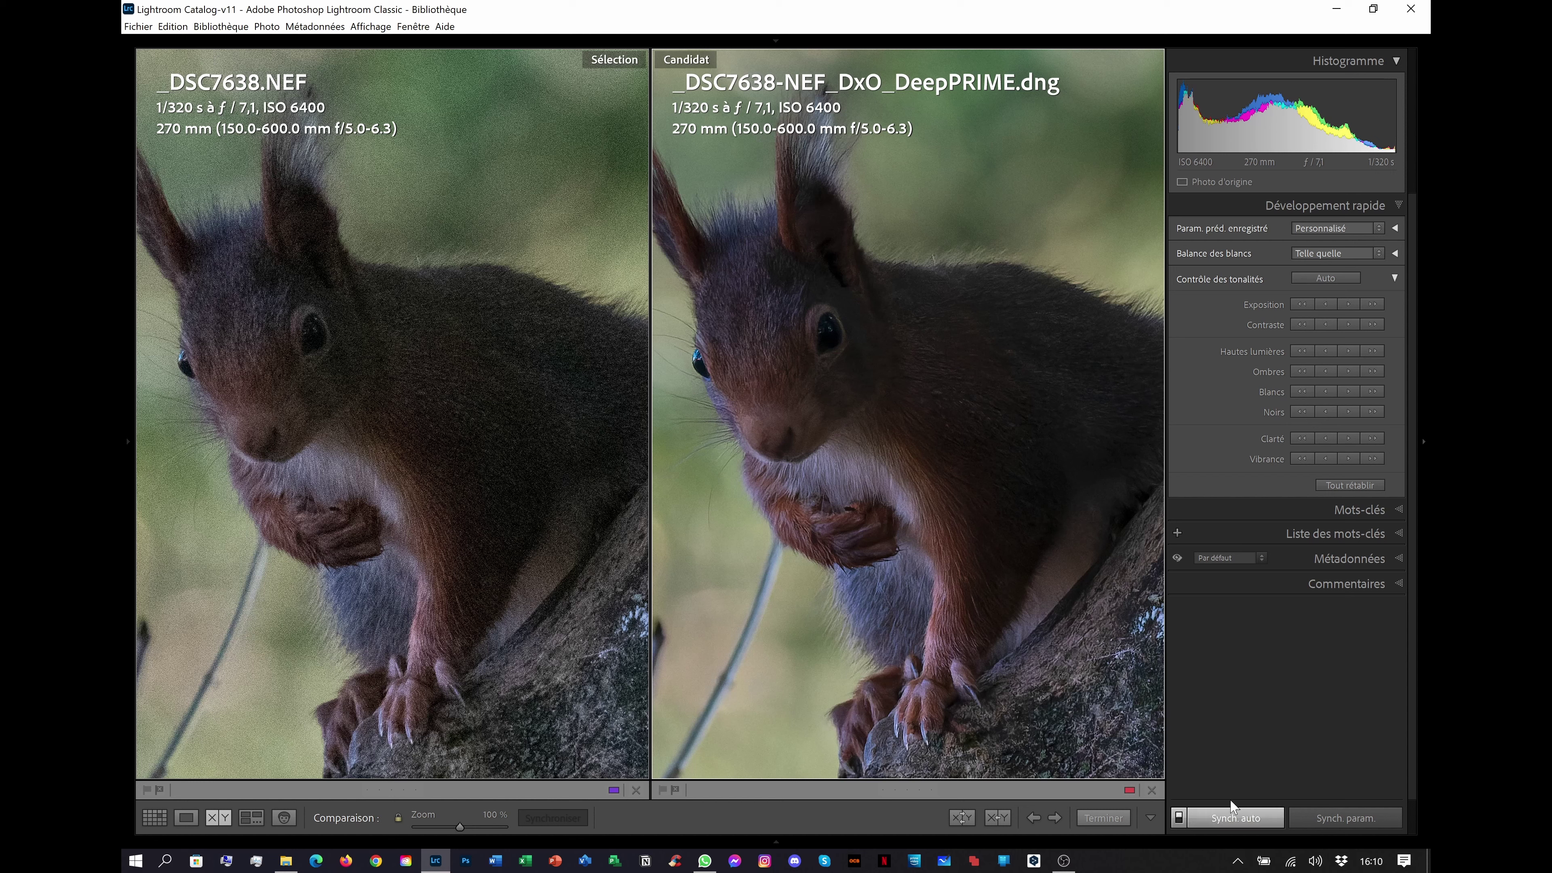
pyautogui.click(1374, 304)
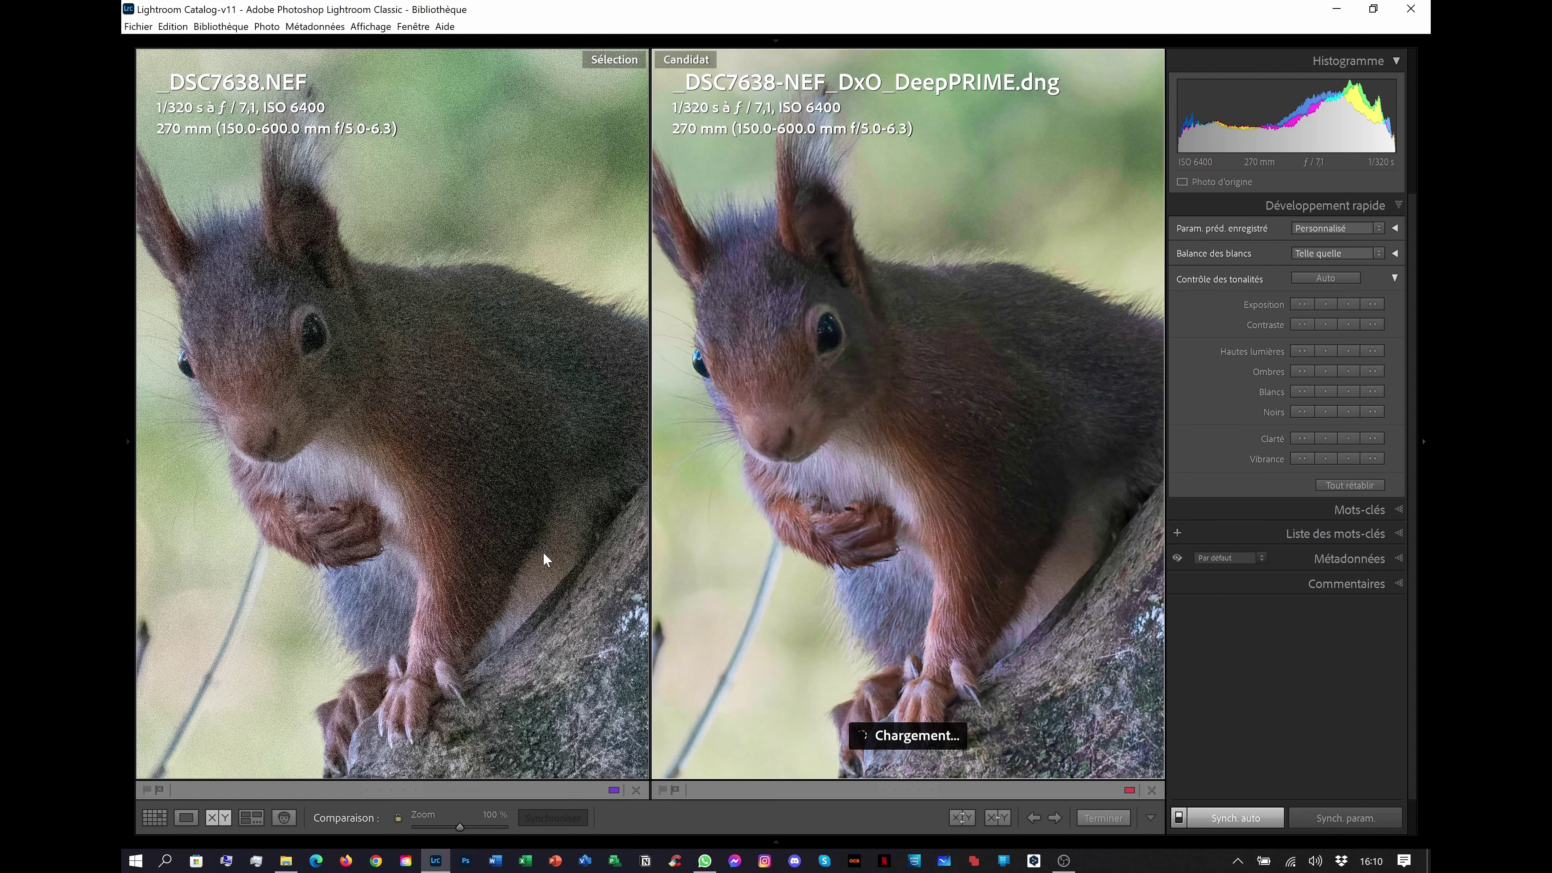
pyautogui.moveTo(924, 507); pyautogui.dragTo(971, 467)
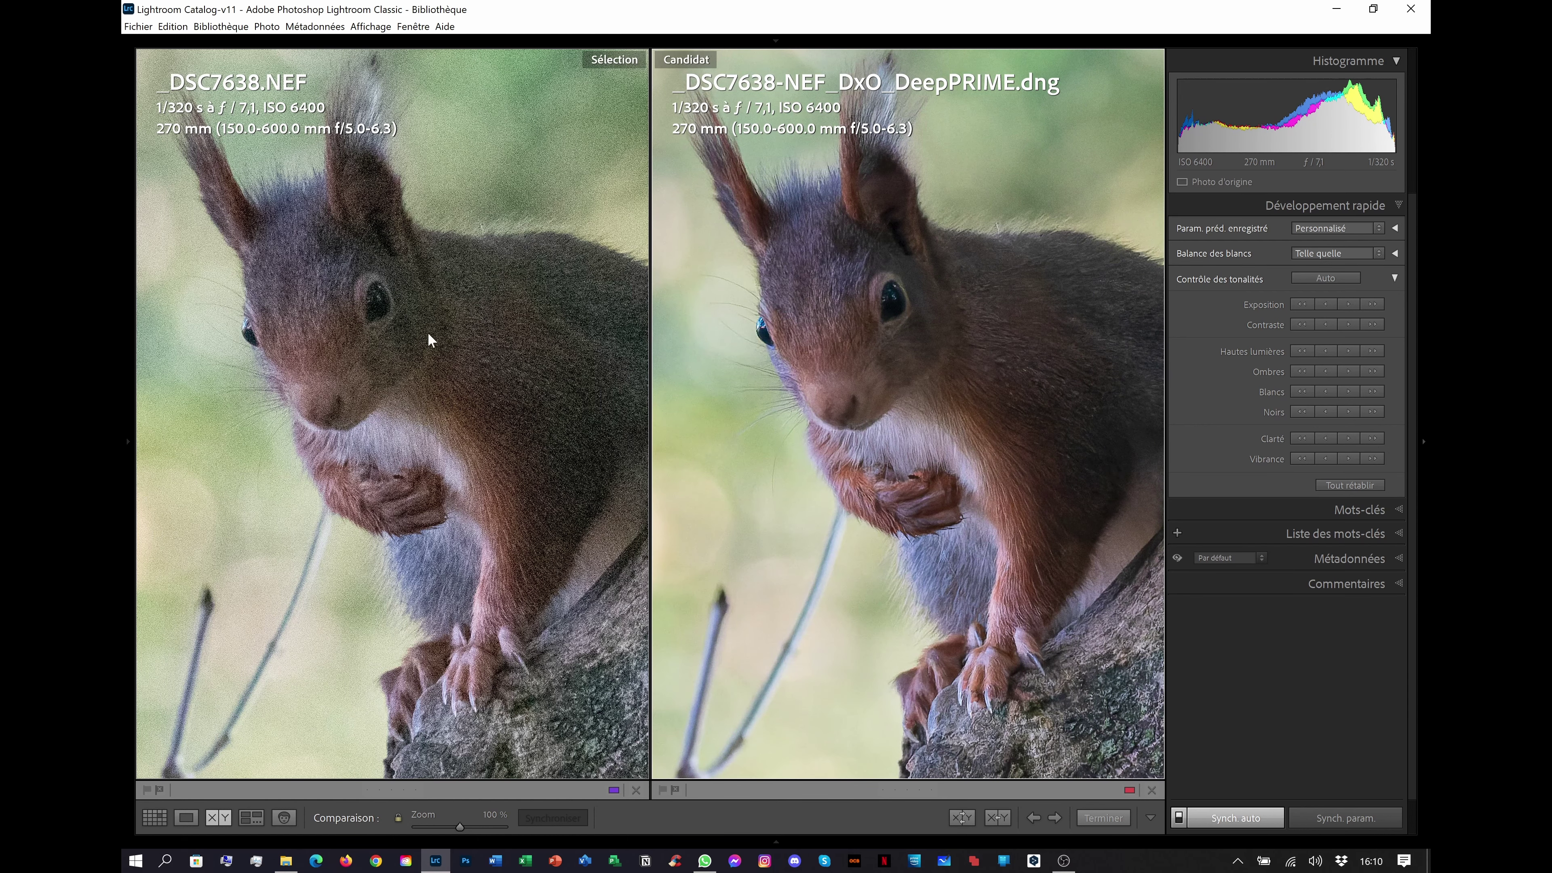
pyautogui.moveTo(1042, 485); pyautogui.dragTo(994, 481)
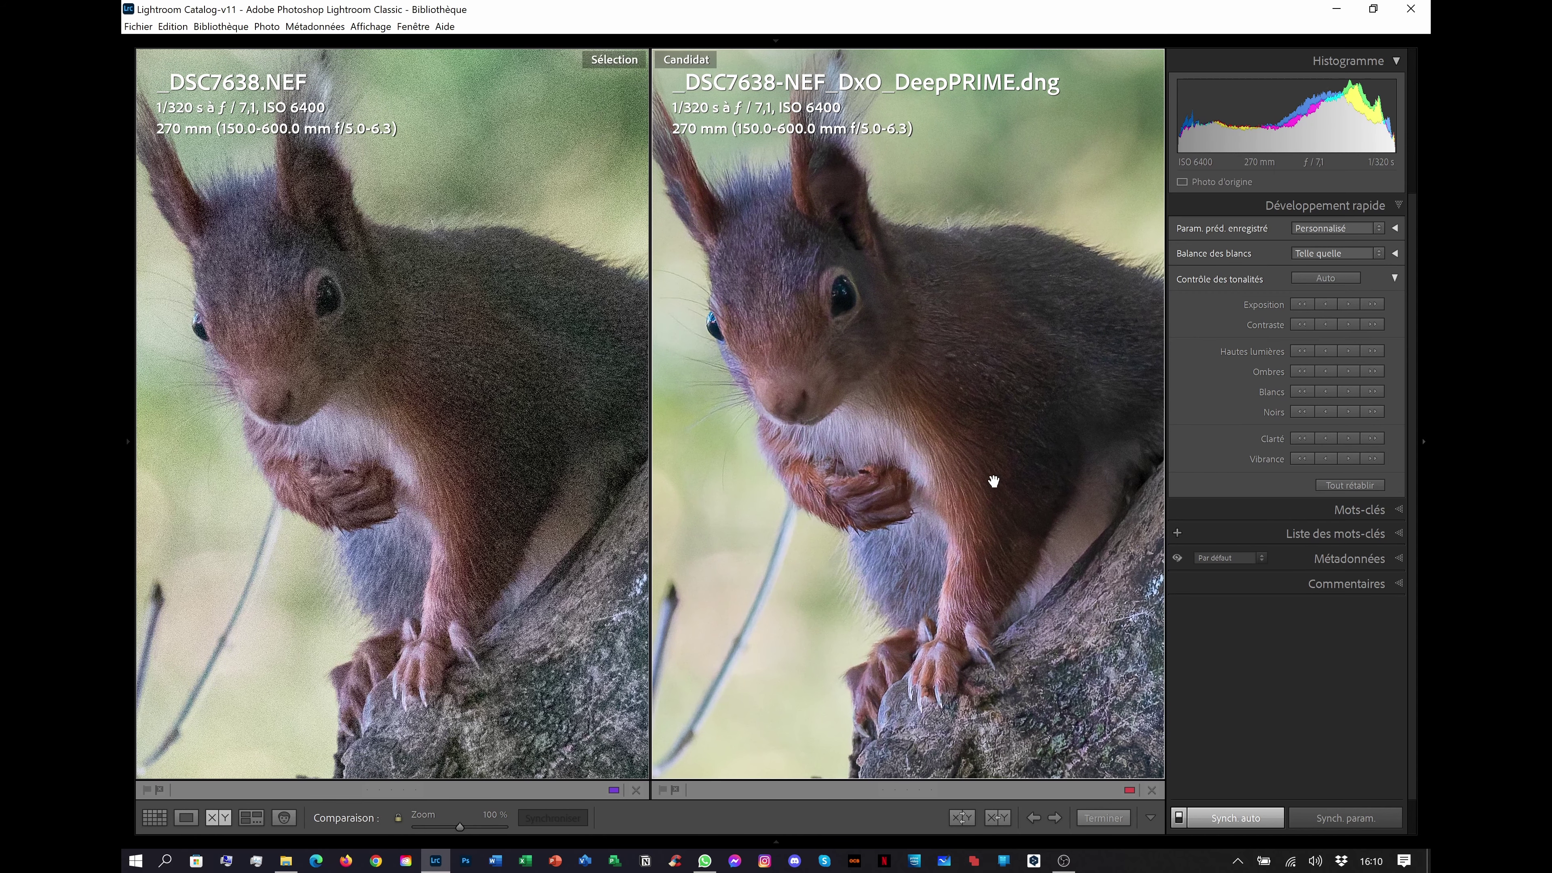
# Lower the exposure of both _DSC7638 versions by one large increment, return to the library grid and clear the selection.
pyautogui.click(1304, 303)
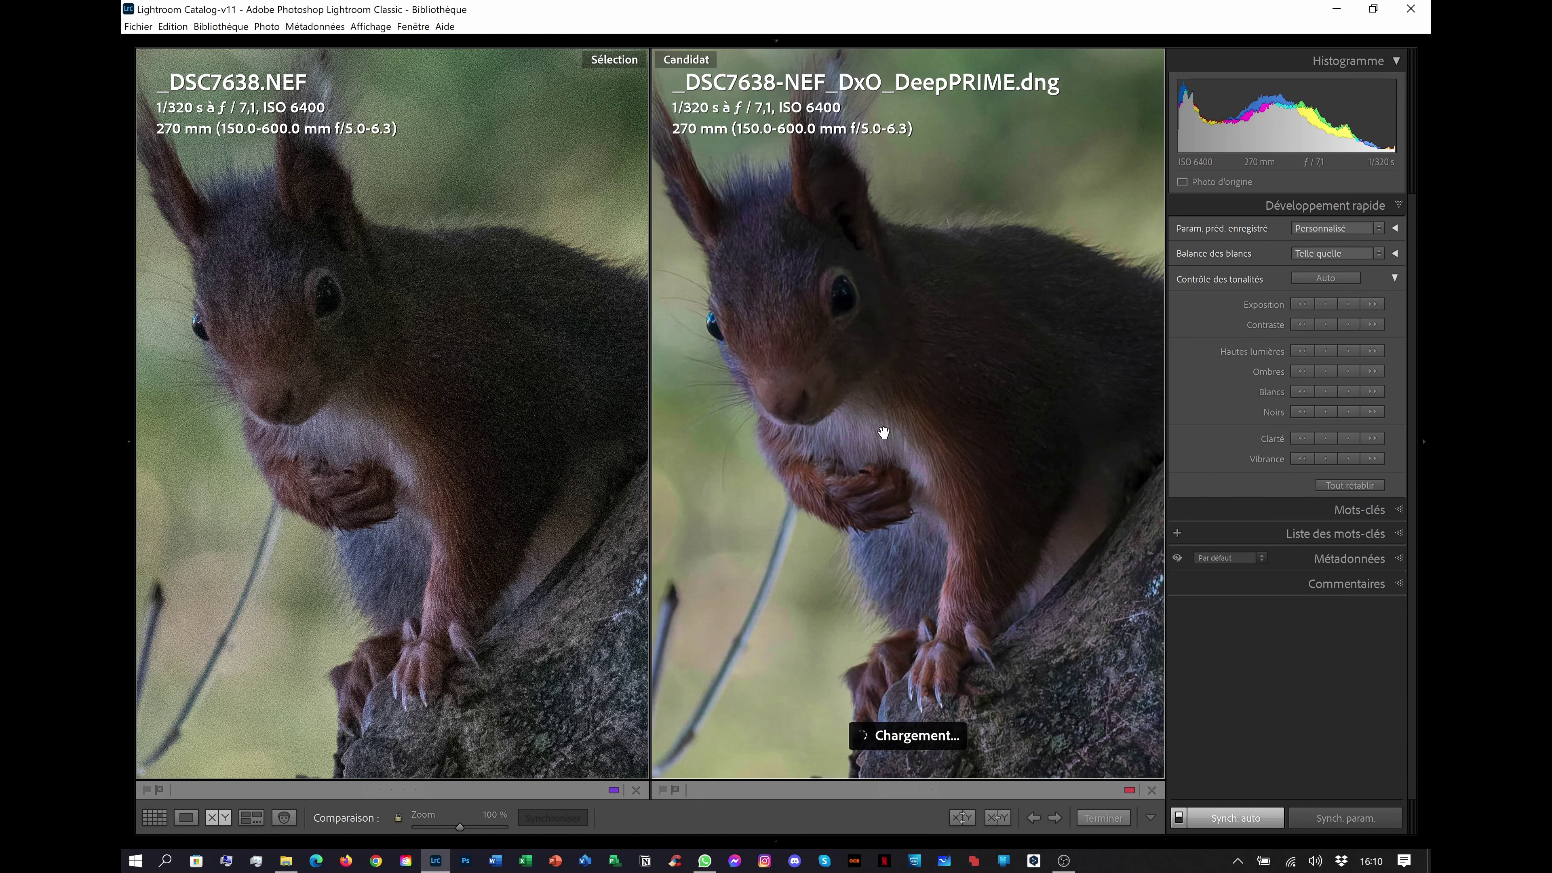
pyautogui.press('g')
pyautogui.click(884, 596)
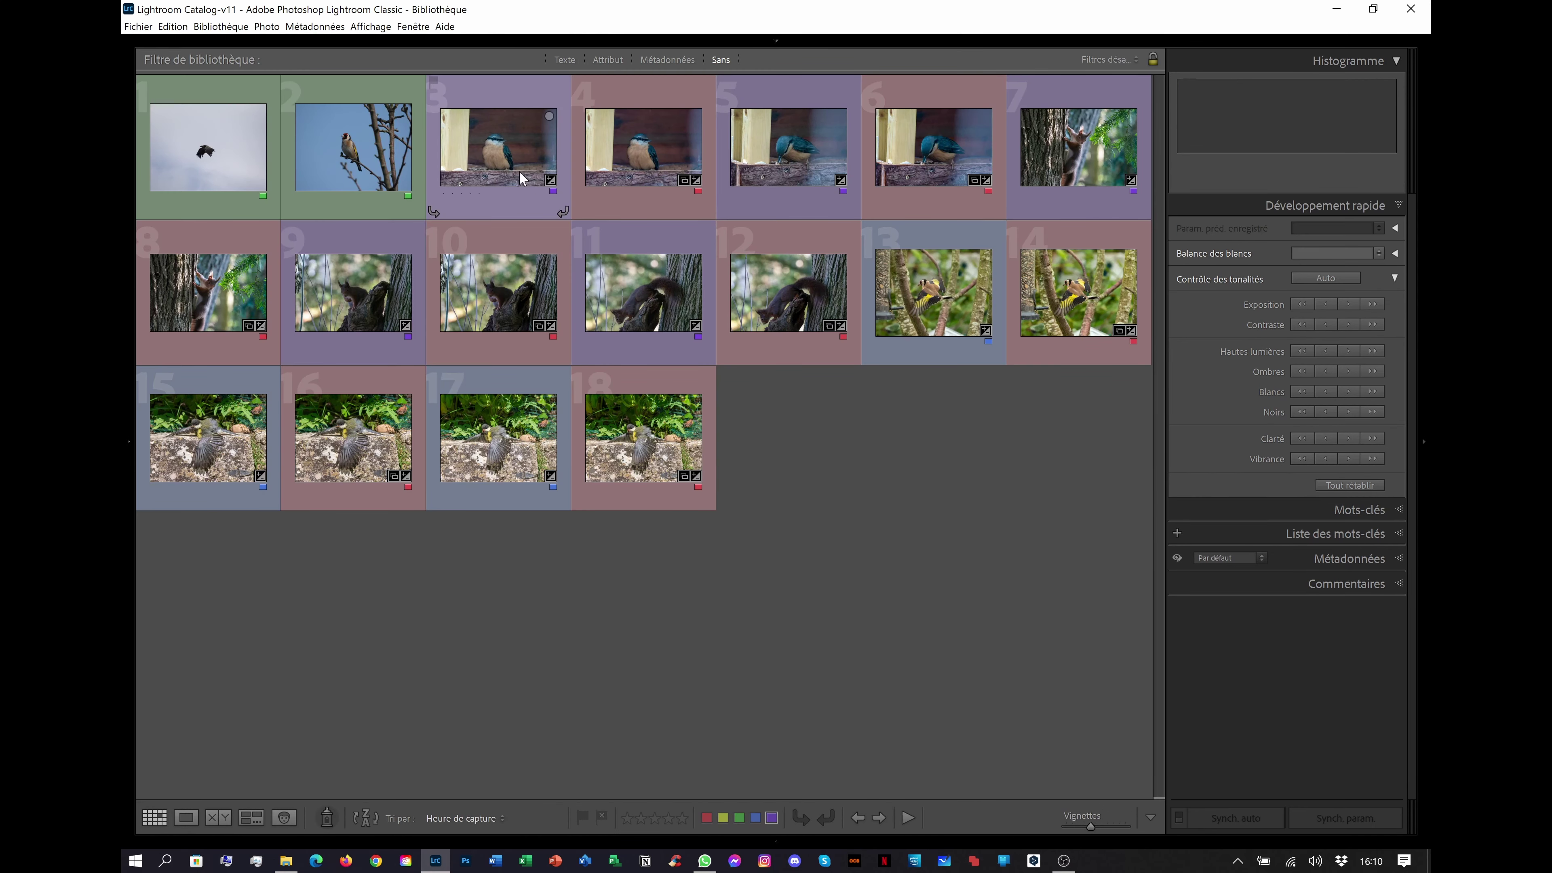
# Compare the tone-adjusted _DSC9047.NEF with its DxO DeepPRIME DNG at 100%, examining the nuthatch's head and breast, and return to the grid.
pyautogui.click(522, 178)
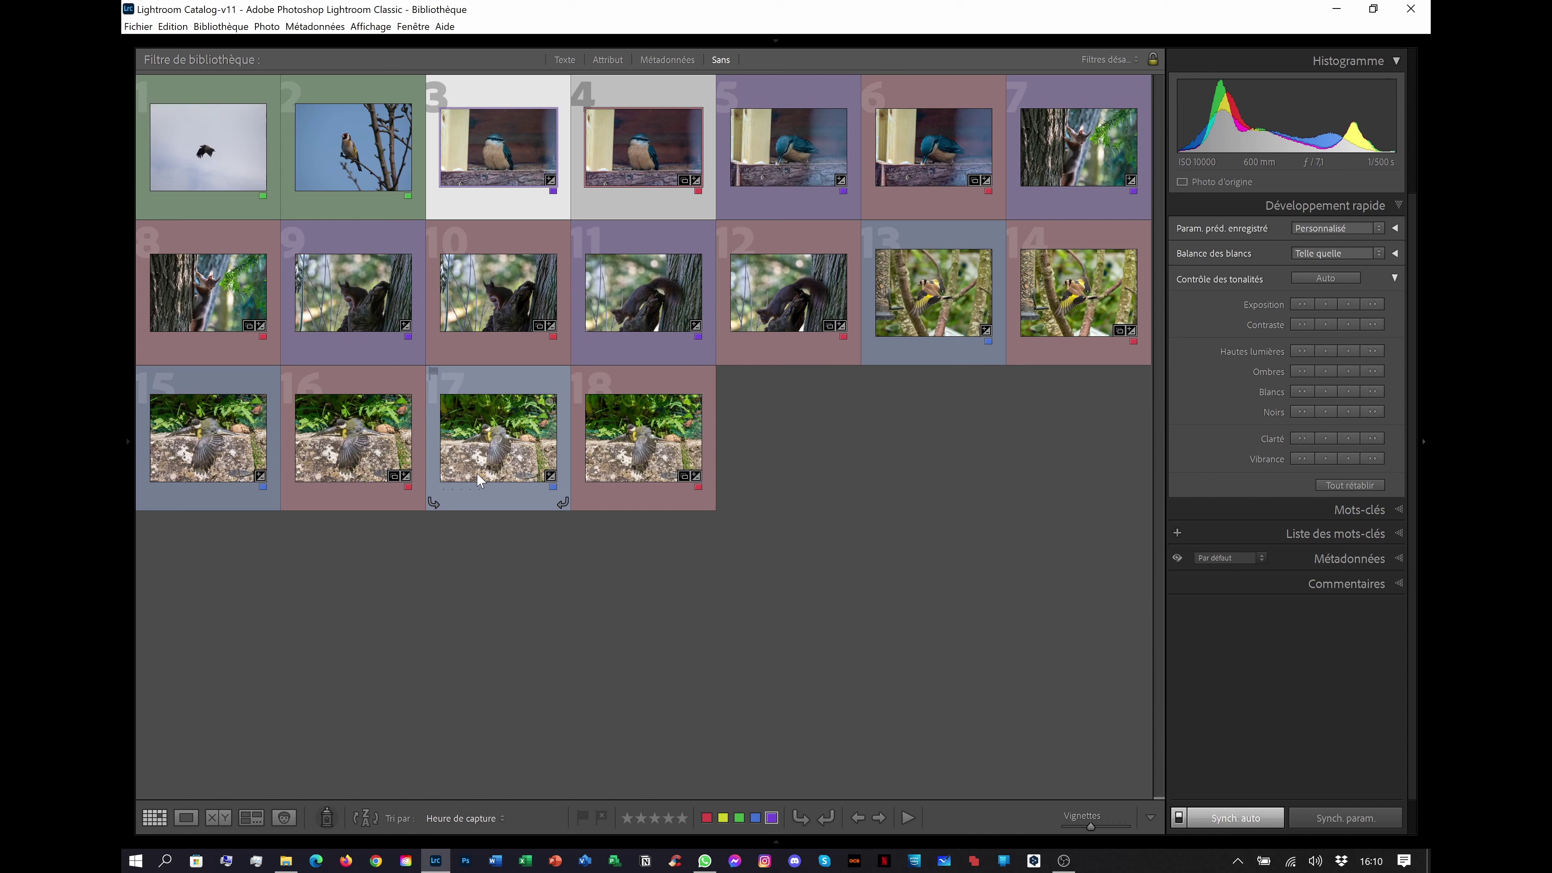
pyautogui.click(215, 822)
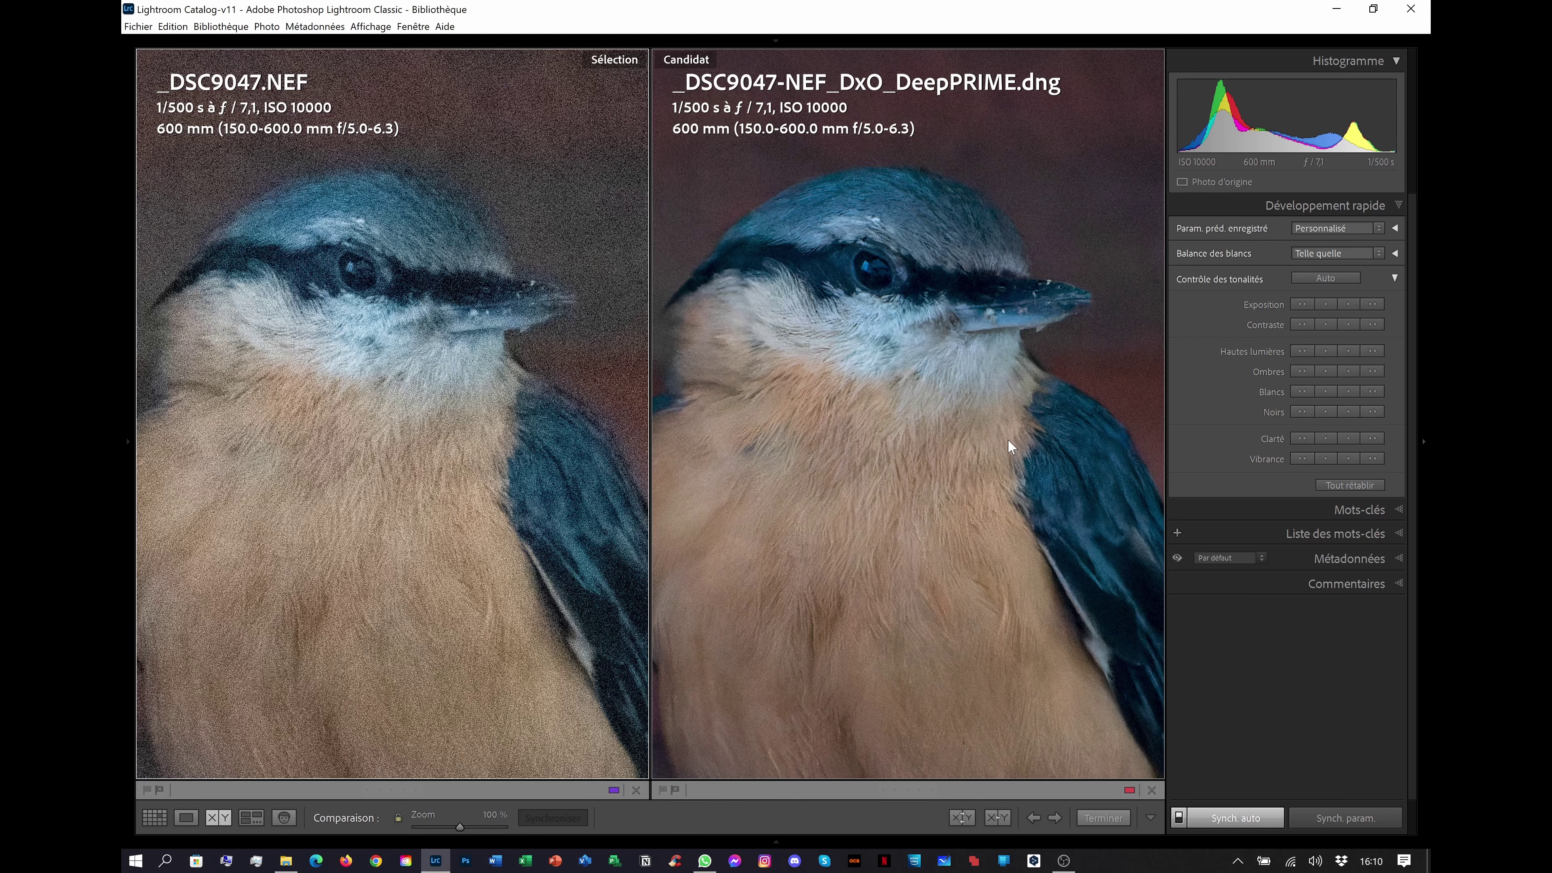
pyautogui.moveTo(1005, 371)
pyautogui.mouseDown()
pyautogui.moveTo(963, 406)
pyautogui.moveTo(1021, 362)
pyautogui.mouseUp()
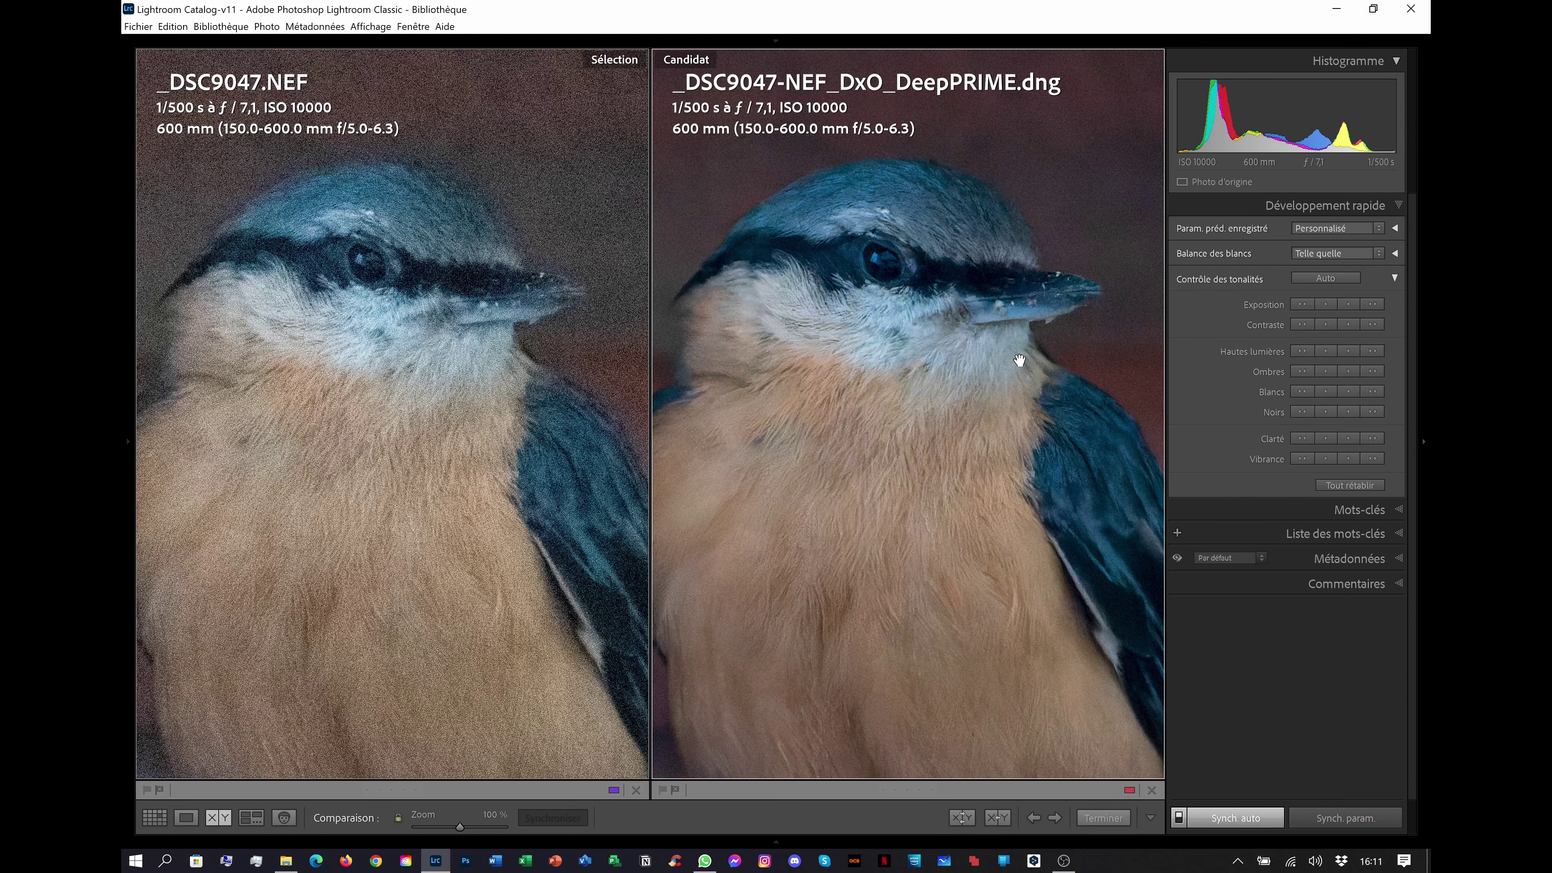
pyautogui.click(1020, 359)
pyautogui.press('g')
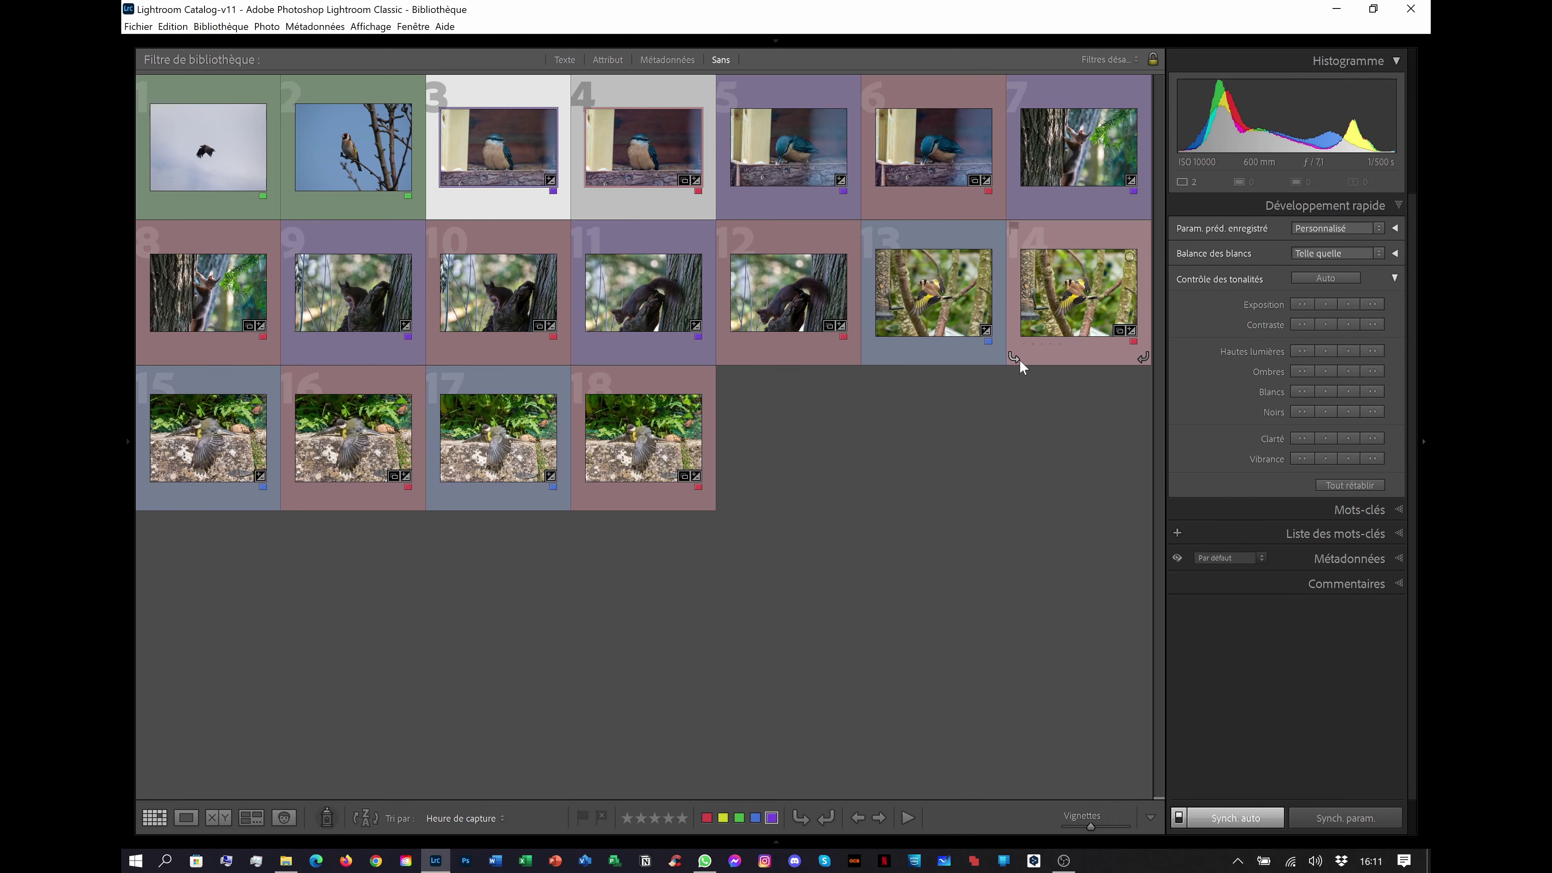
# Compare the tone-adjusted _DSC9033.NEF with its DxO DeepPRIME DNG at 100%, examining the nuthatch's head plumage and beak, and return to the grid.
pyautogui.click(818, 157)
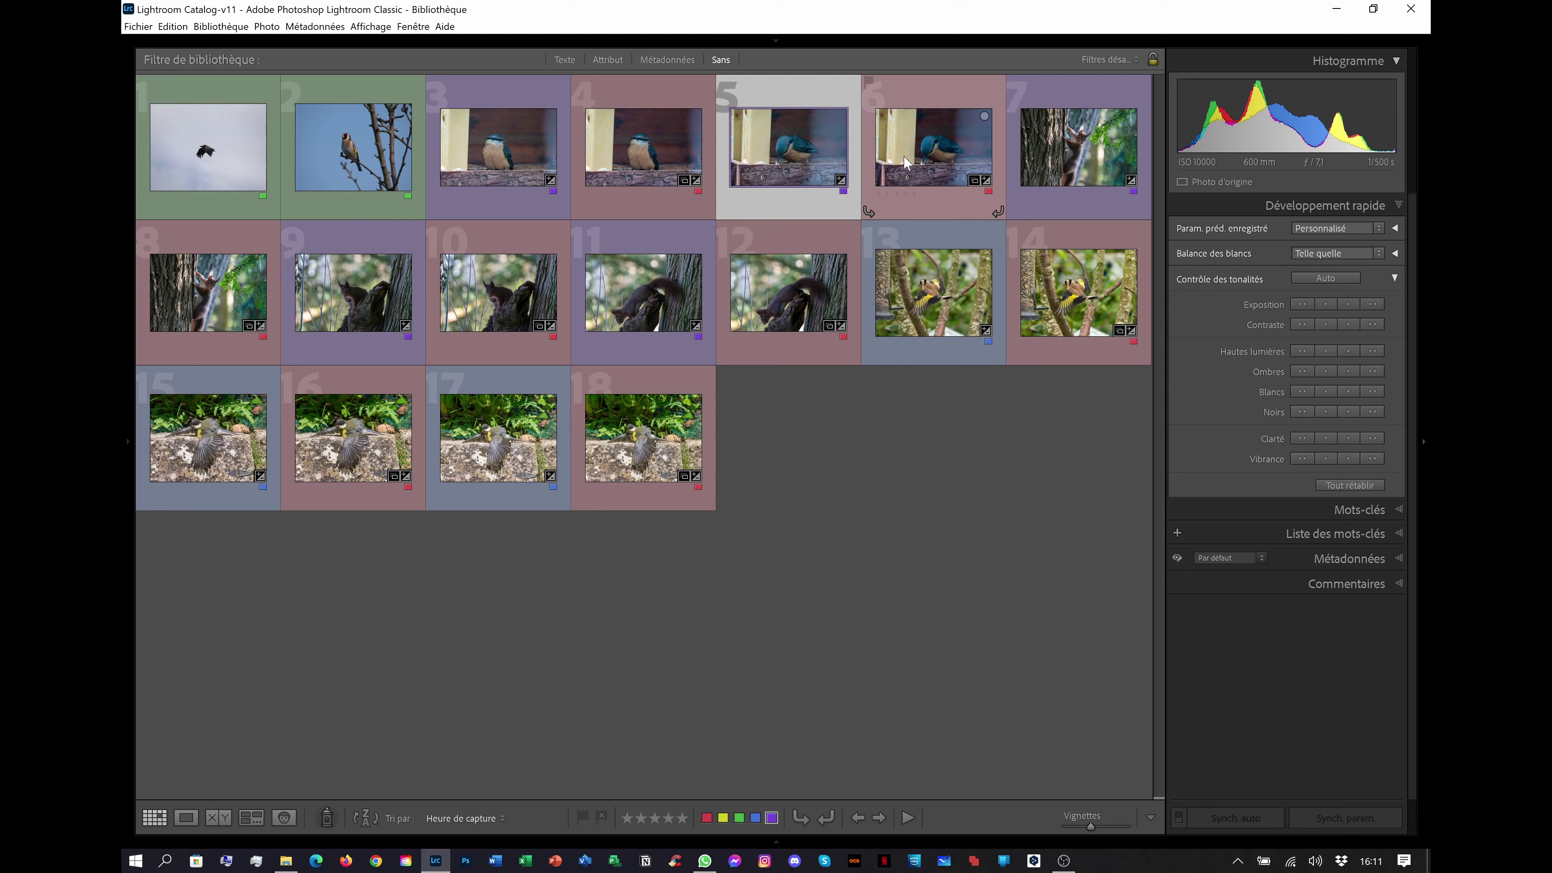
pyautogui.hotkey('shift', 'Right')
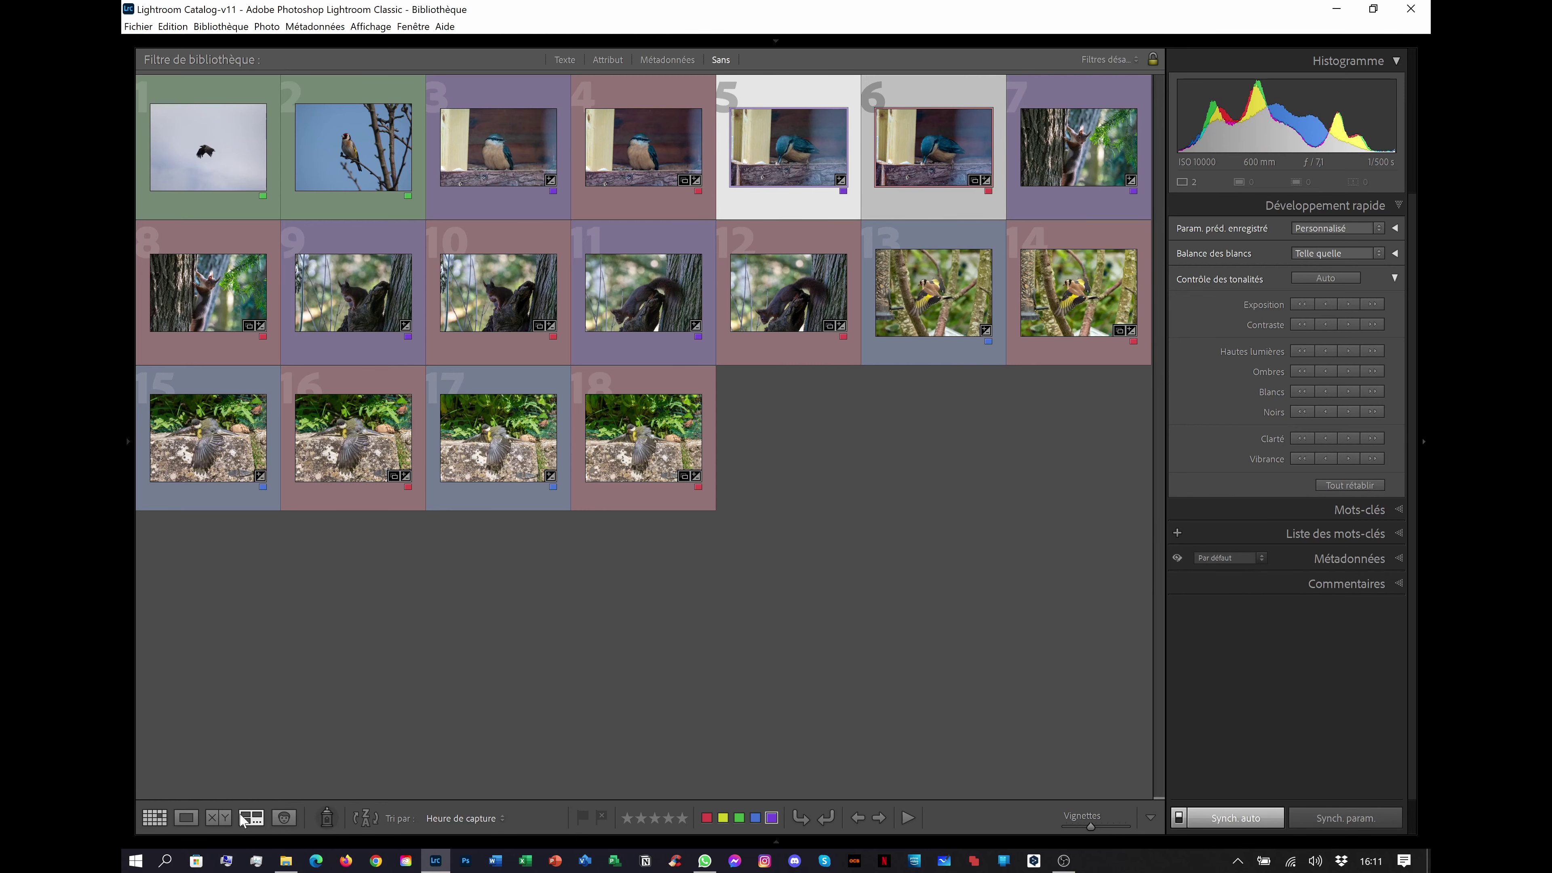
pyautogui.click(218, 817)
pyautogui.moveTo(878, 444); pyautogui.dragTo(927, 426)
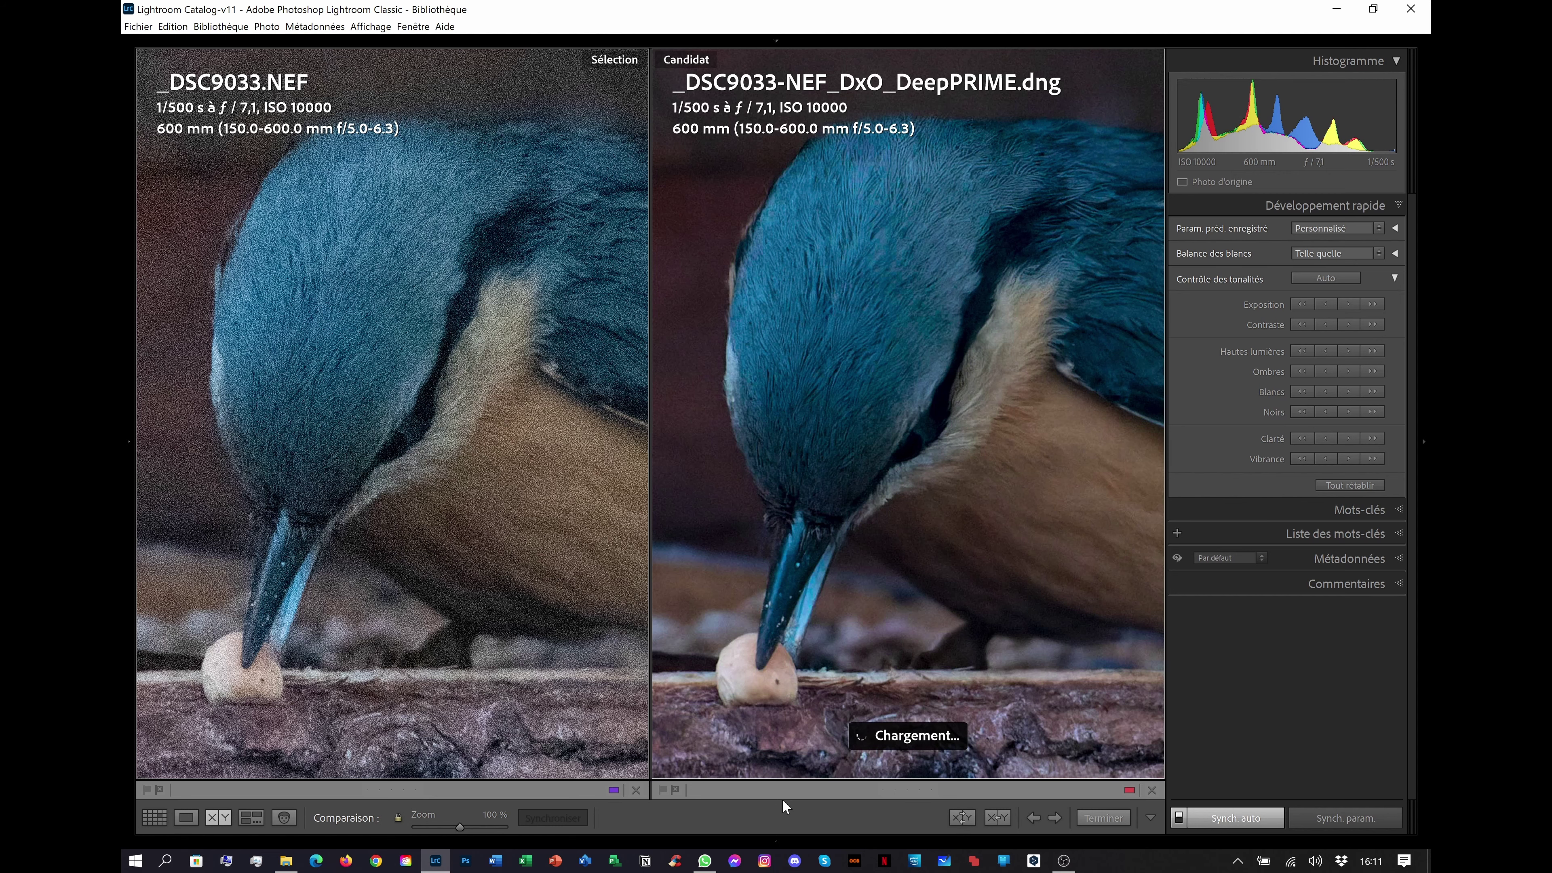
pyautogui.moveTo(858, 647); pyautogui.dragTo(830, 631)
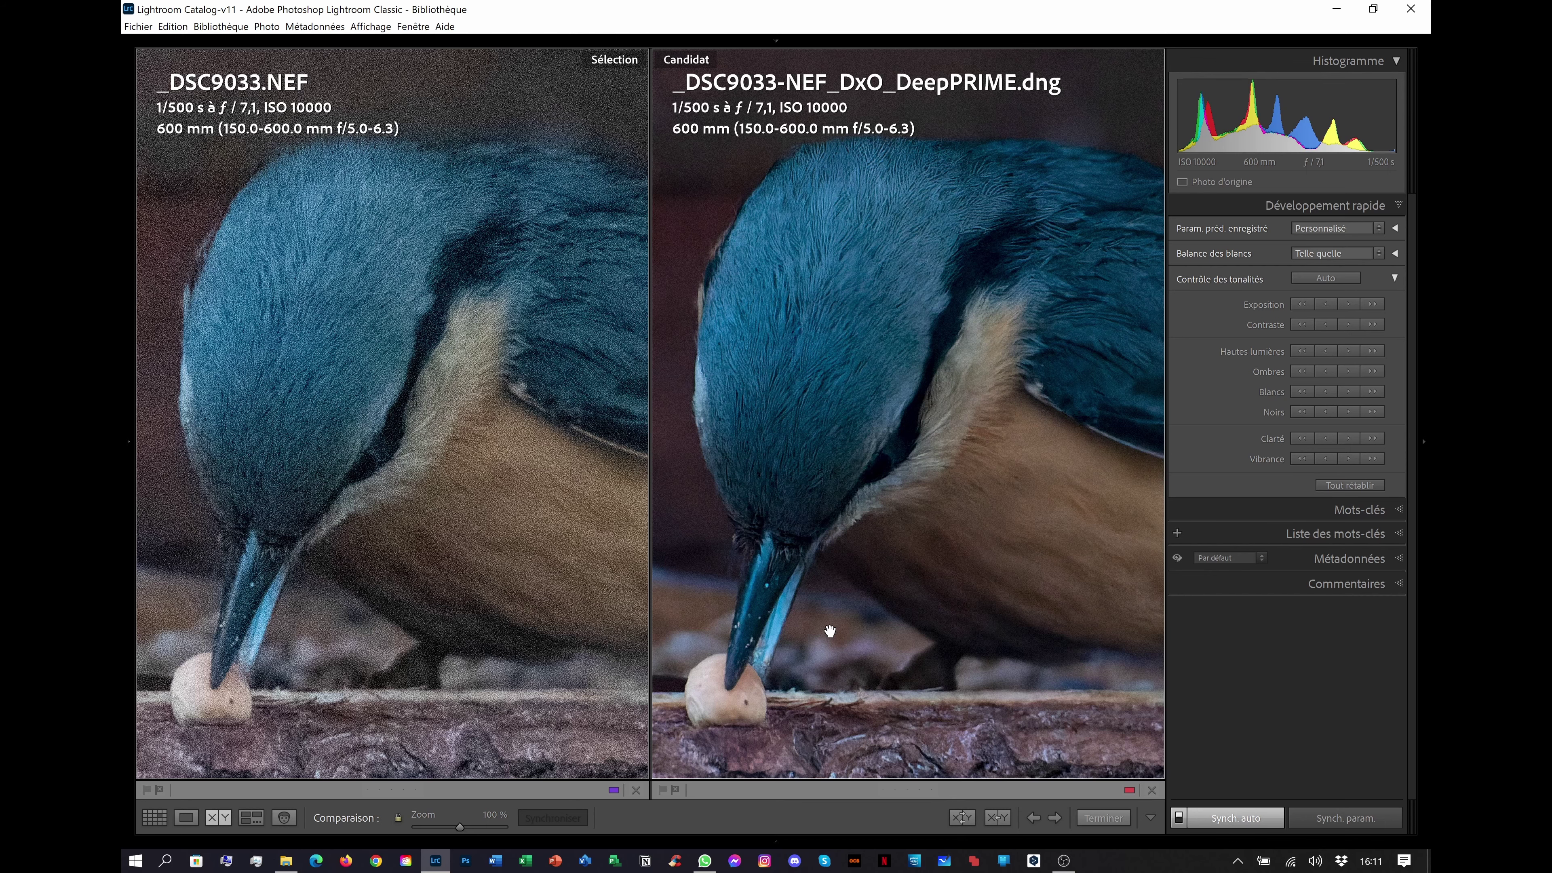
pyautogui.click(830, 631)
pyautogui.press('g')
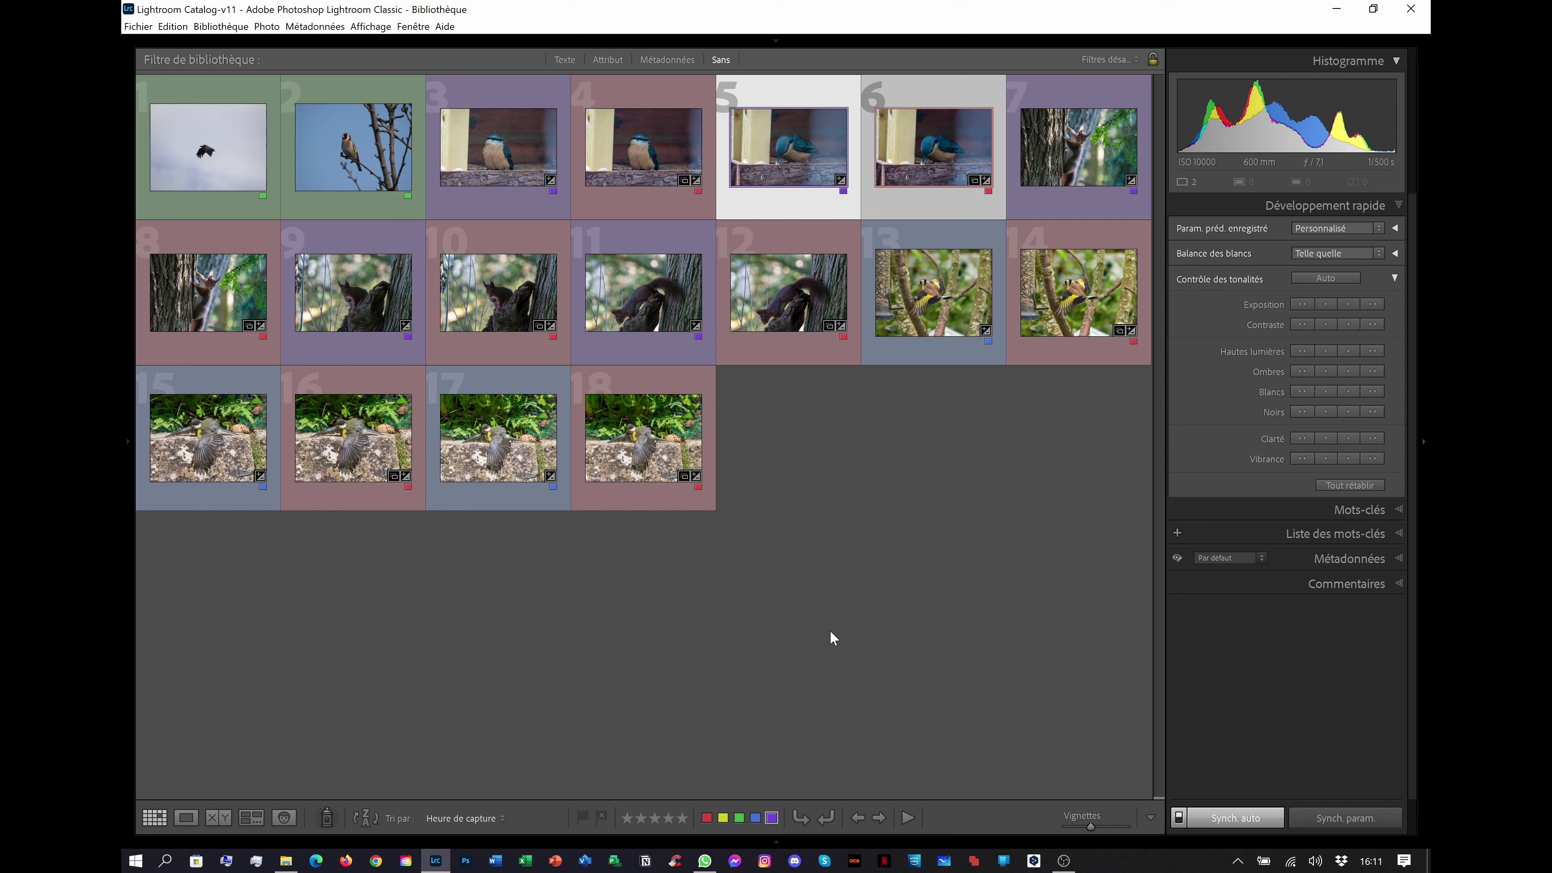
# Compare _DSC7637.NEF as the selection with its DxO DeepPRIME DNG as the candidate, examining the squirrel's tail fur and the bark at 100%.
pyautogui.click(794, 304)
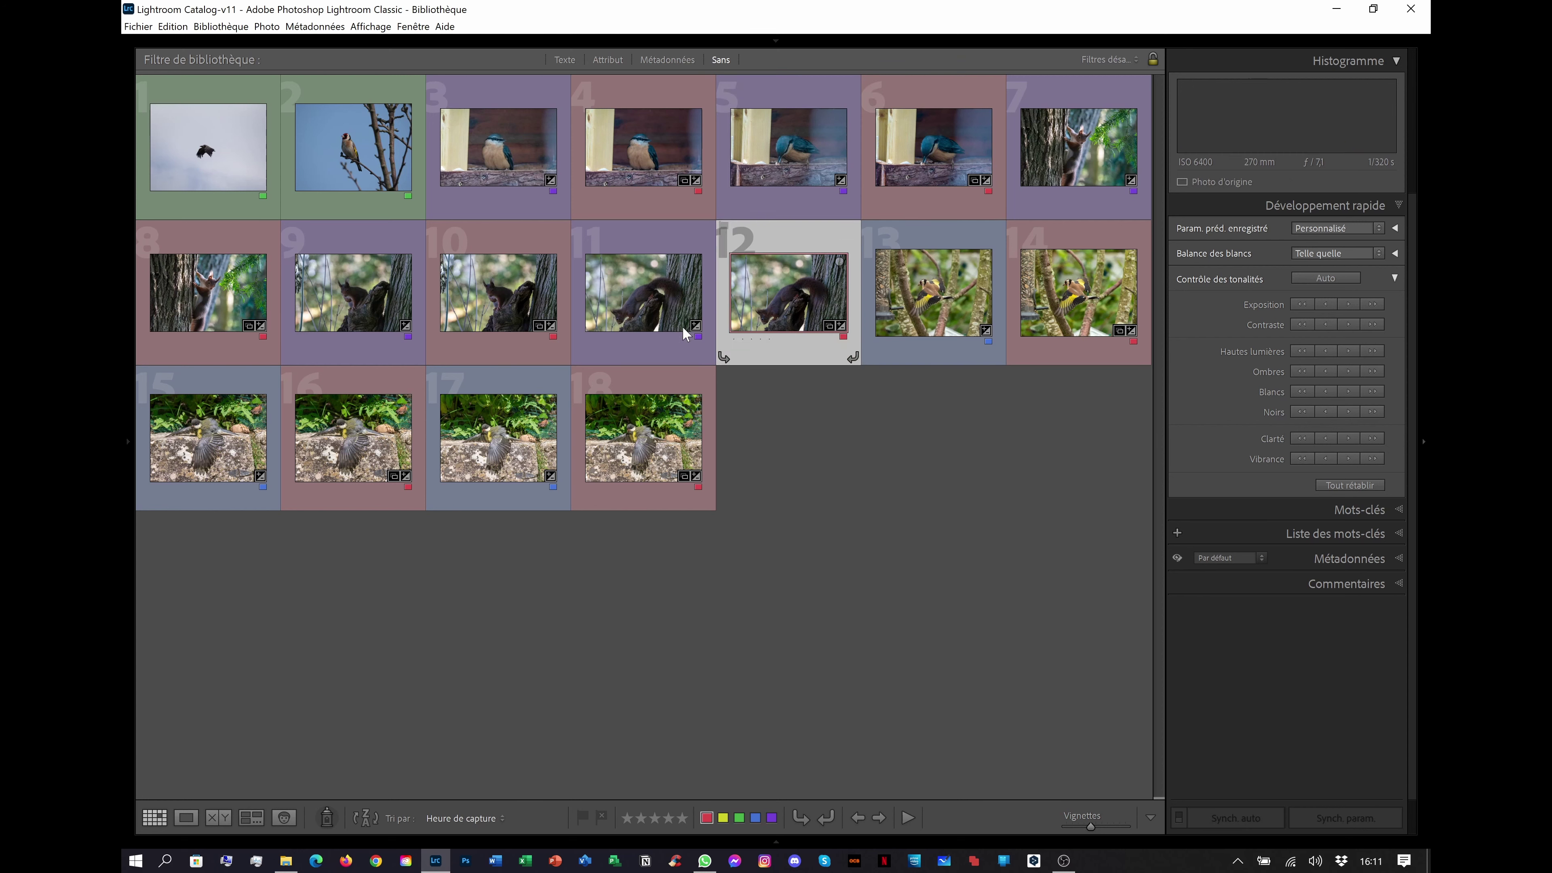
pyautogui.keyDown('ctrl'); pyautogui.click(663, 318); pyautogui.keyUp('ctrl')
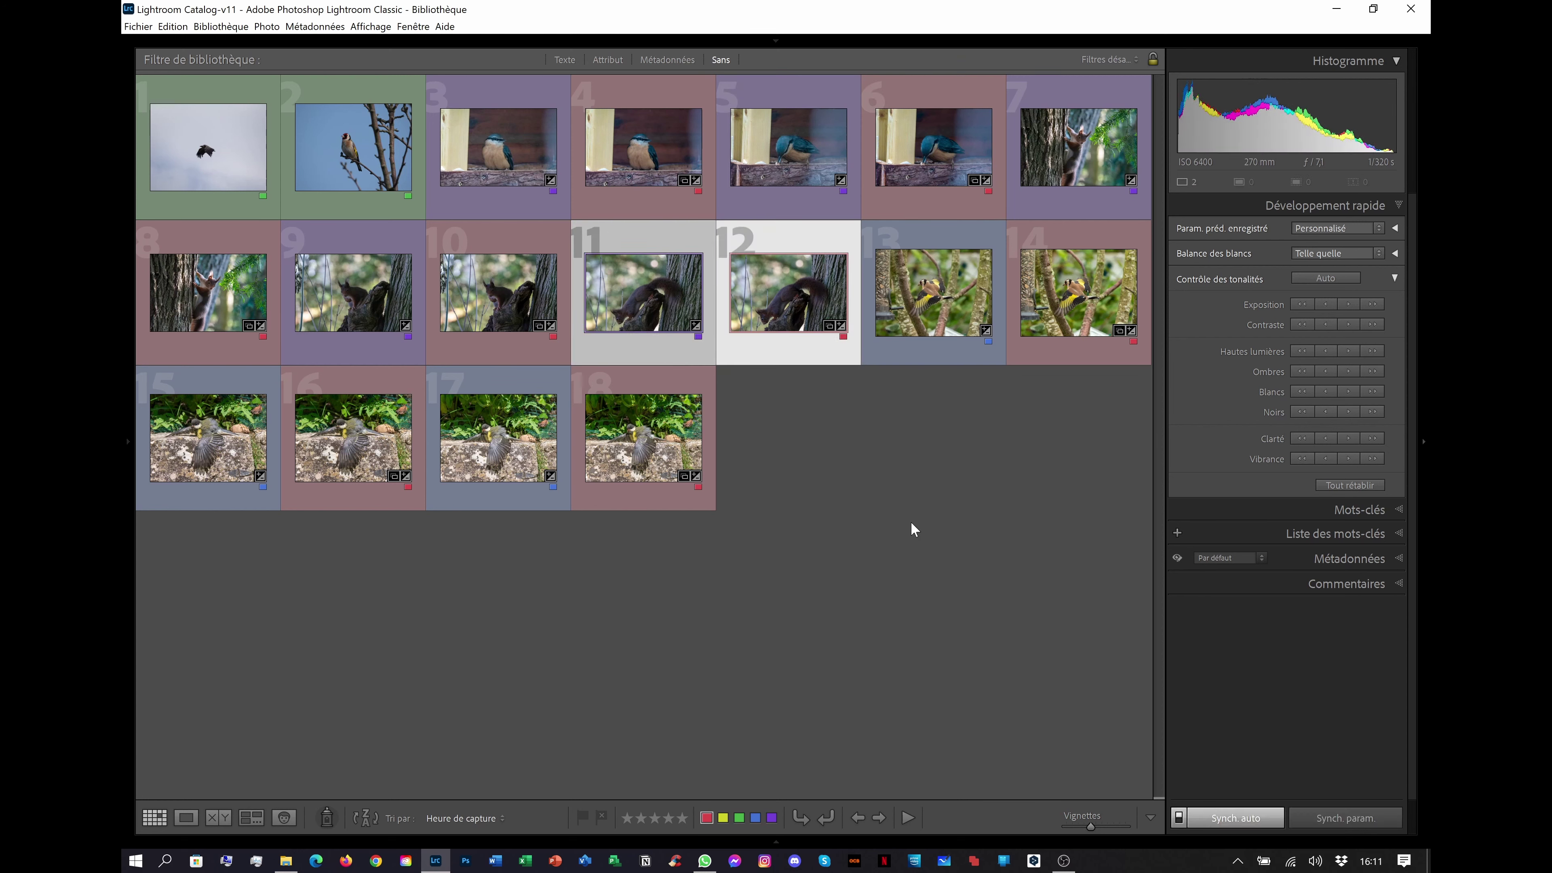
pyautogui.keyDown('ctrl'); pyautogui.click(770, 342); pyautogui.keyUp('ctrl')
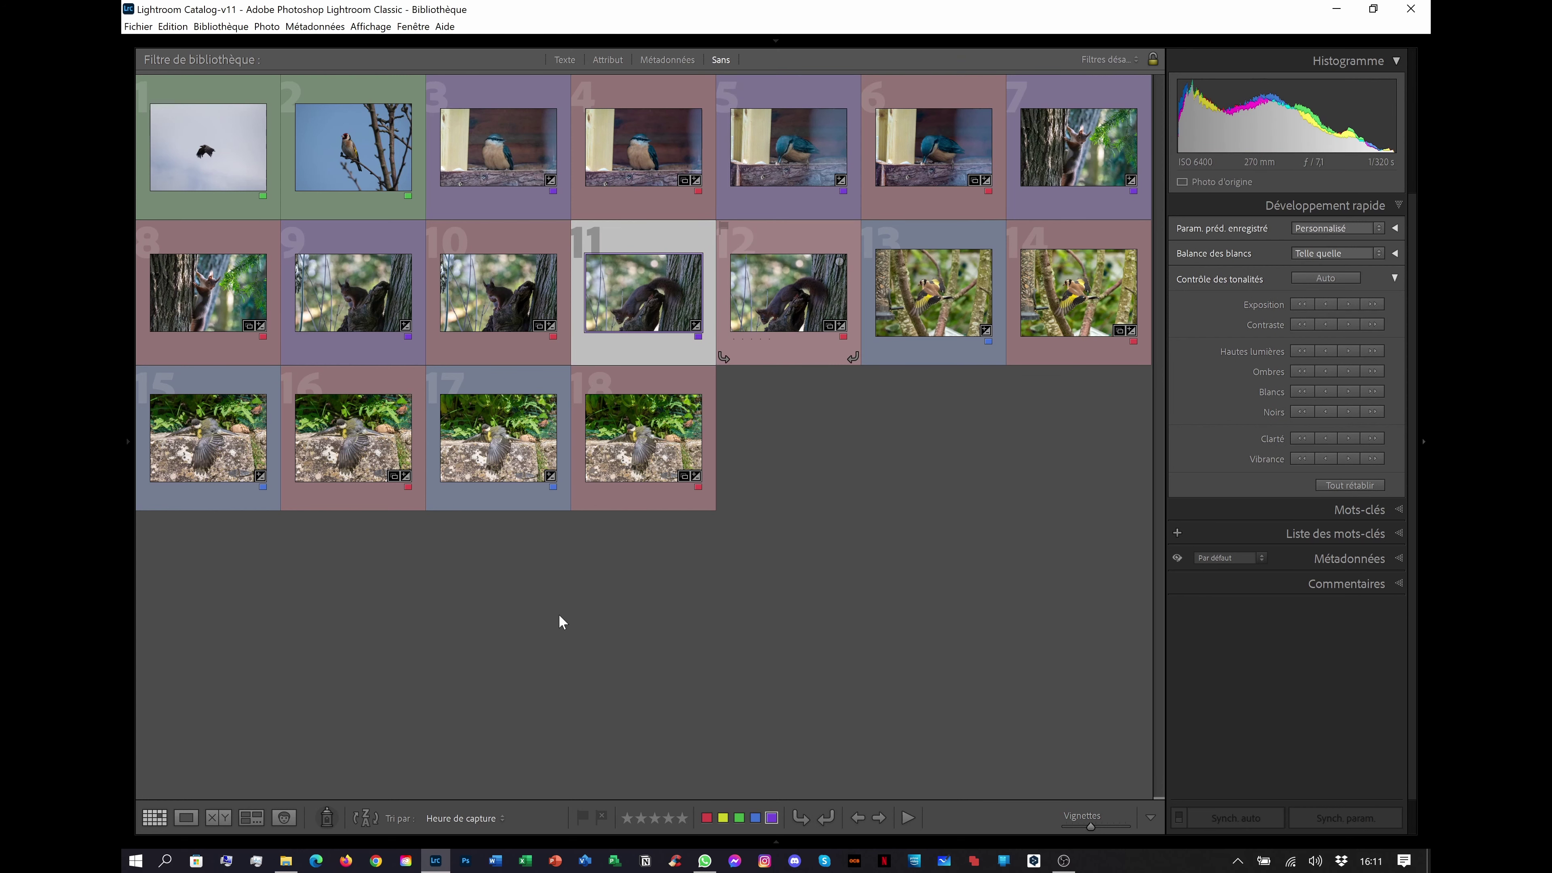
pyautogui.hotkey('ctrl', 'z')
pyautogui.click(224, 819)
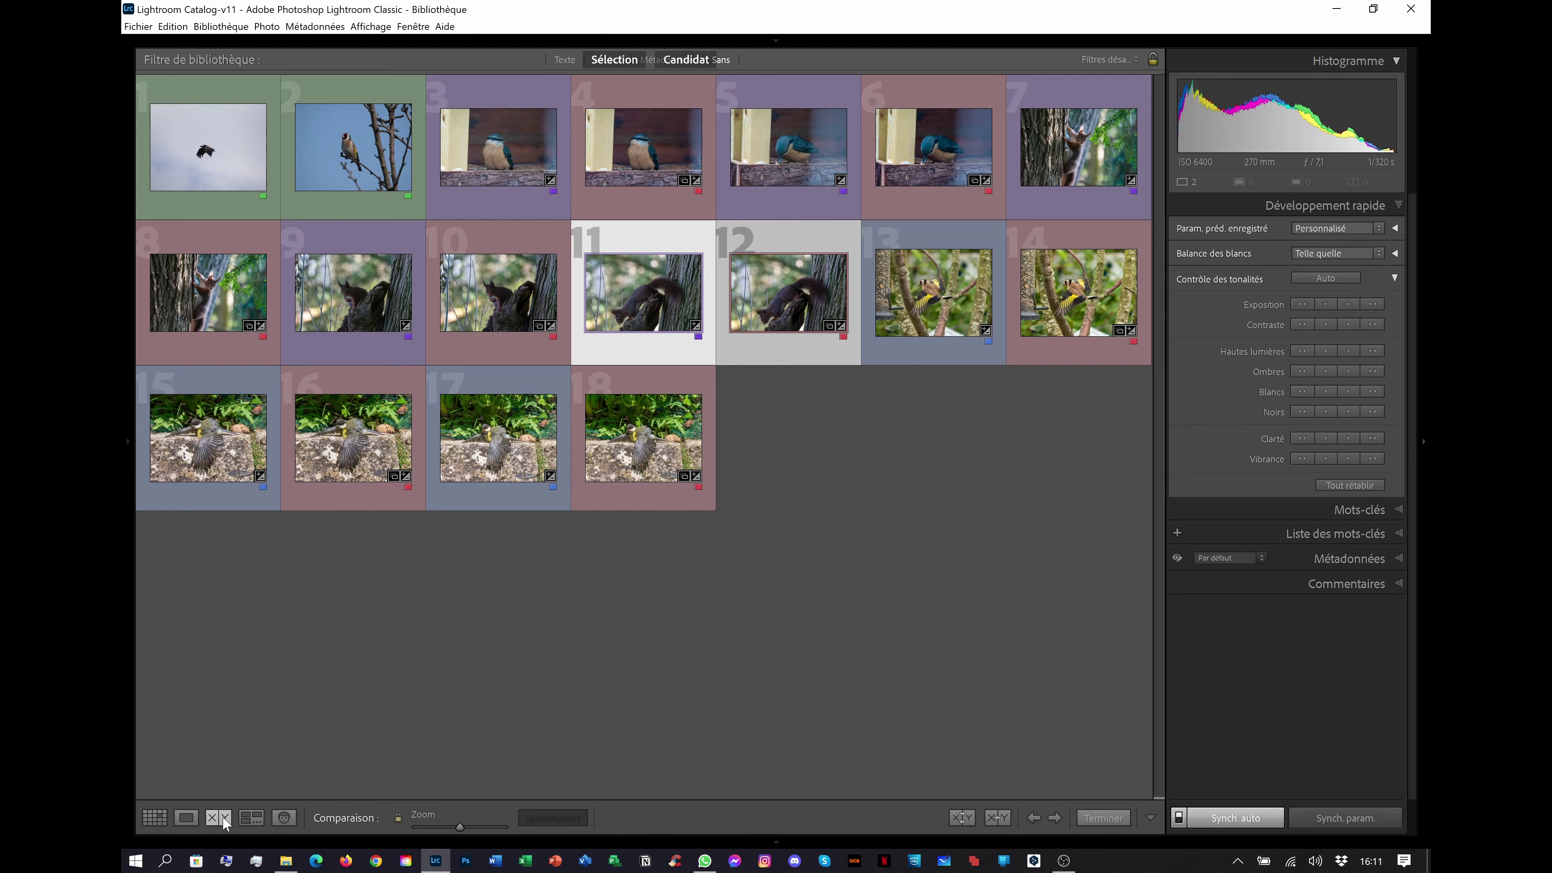
pyautogui.moveTo(914, 385); pyautogui.dragTo(1095, 444)
pyautogui.moveTo(839, 550); pyautogui.dragTo(848, 337)
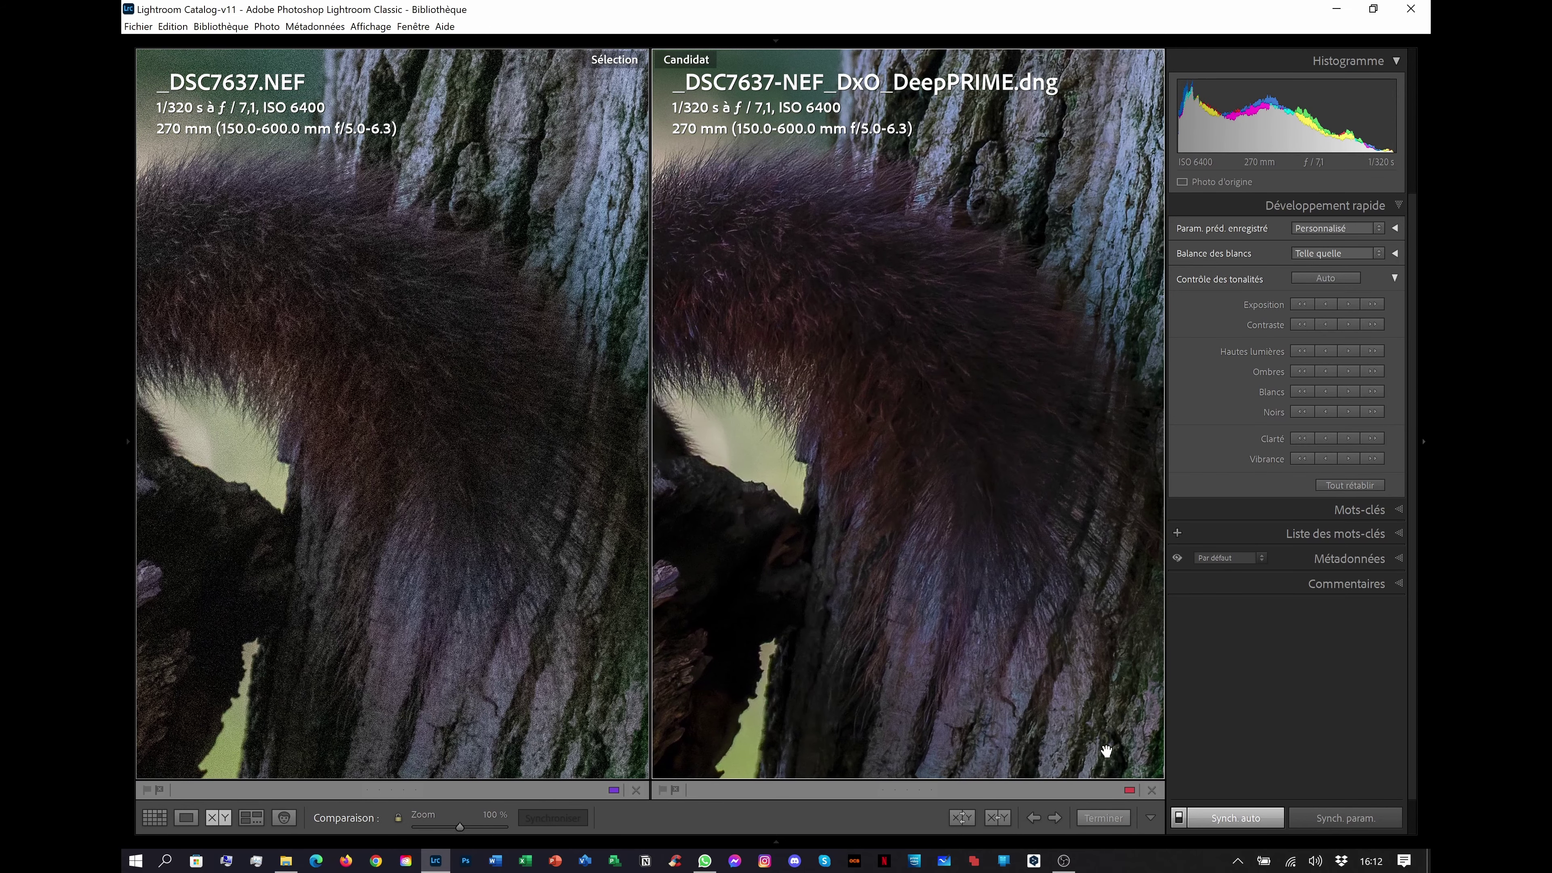
# Return to the library grid and select only the green-labelled photos 1 and 2.
pyautogui.press('g')
pyautogui.click(866, 450)
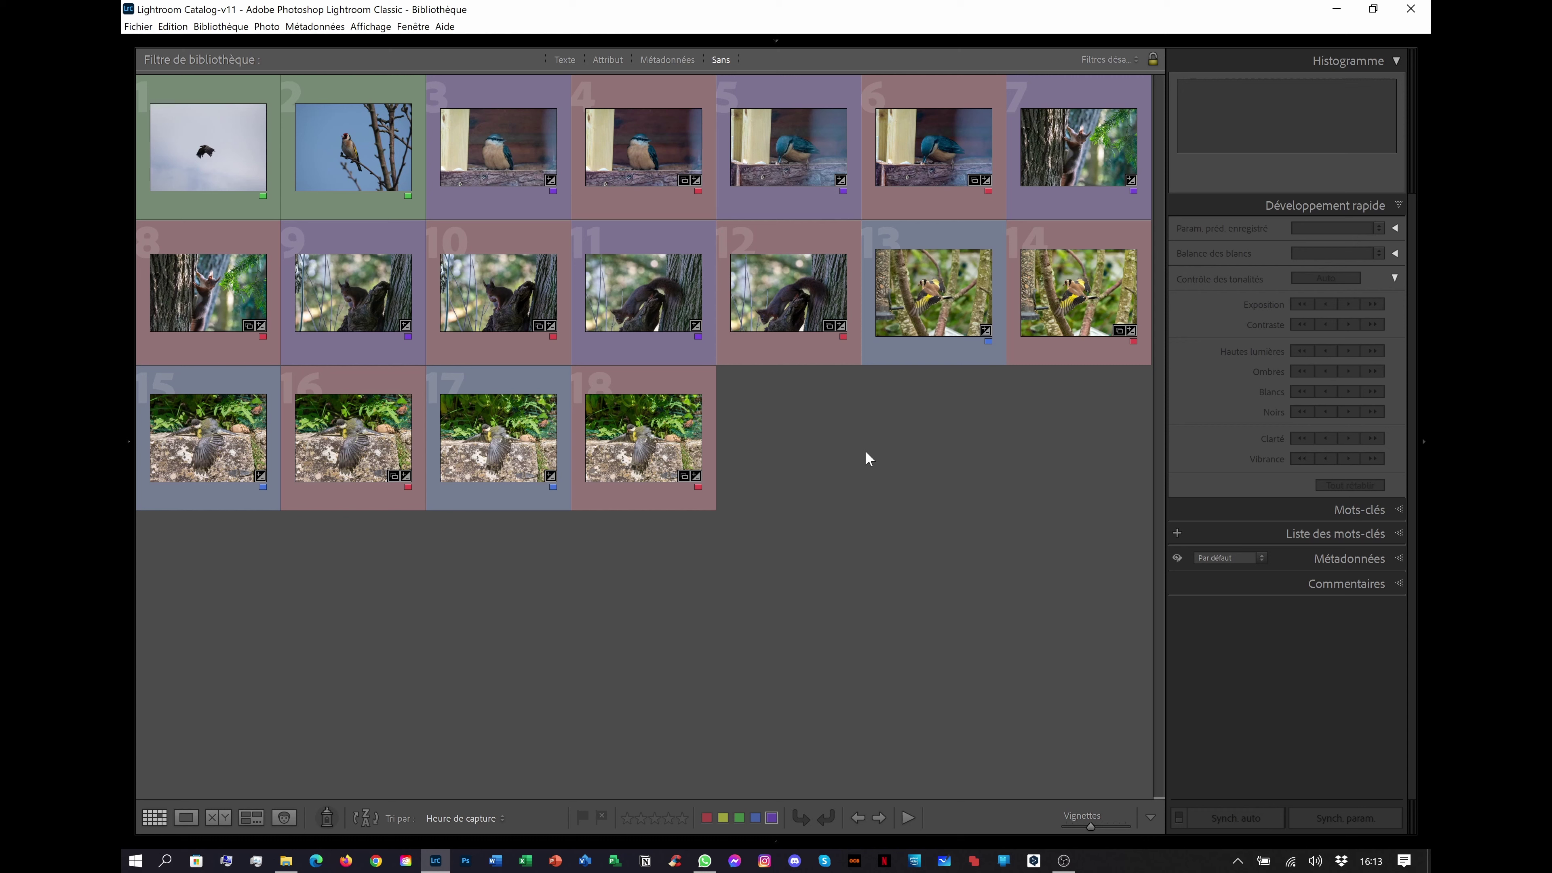
pyautogui.click(354, 147)
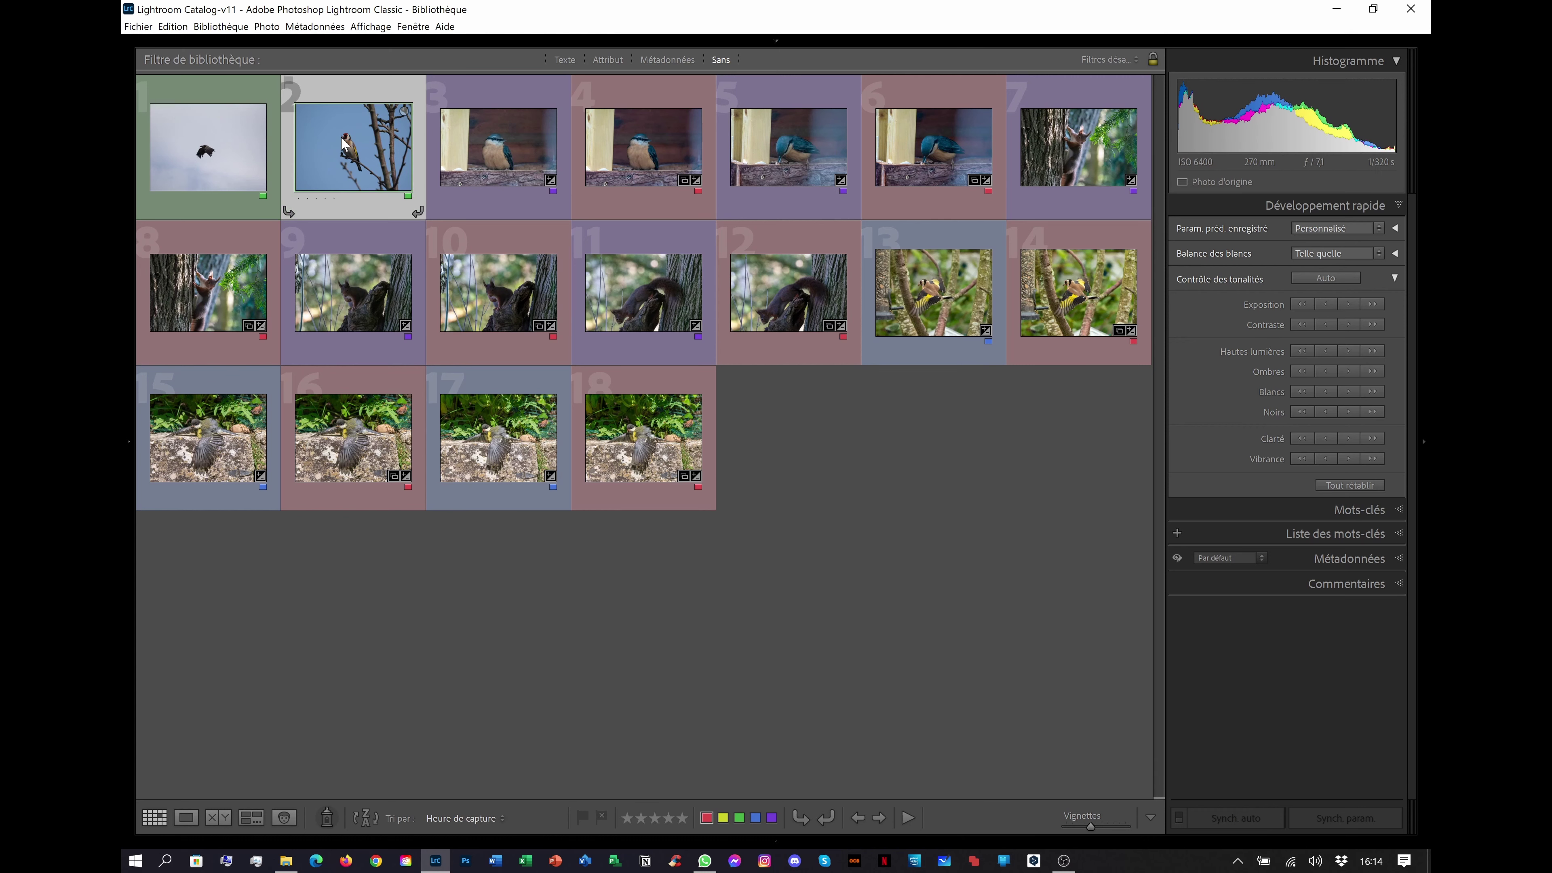
pyautogui.keyDown('shift'); pyautogui.click(232, 173); pyautogui.keyUp('shift')
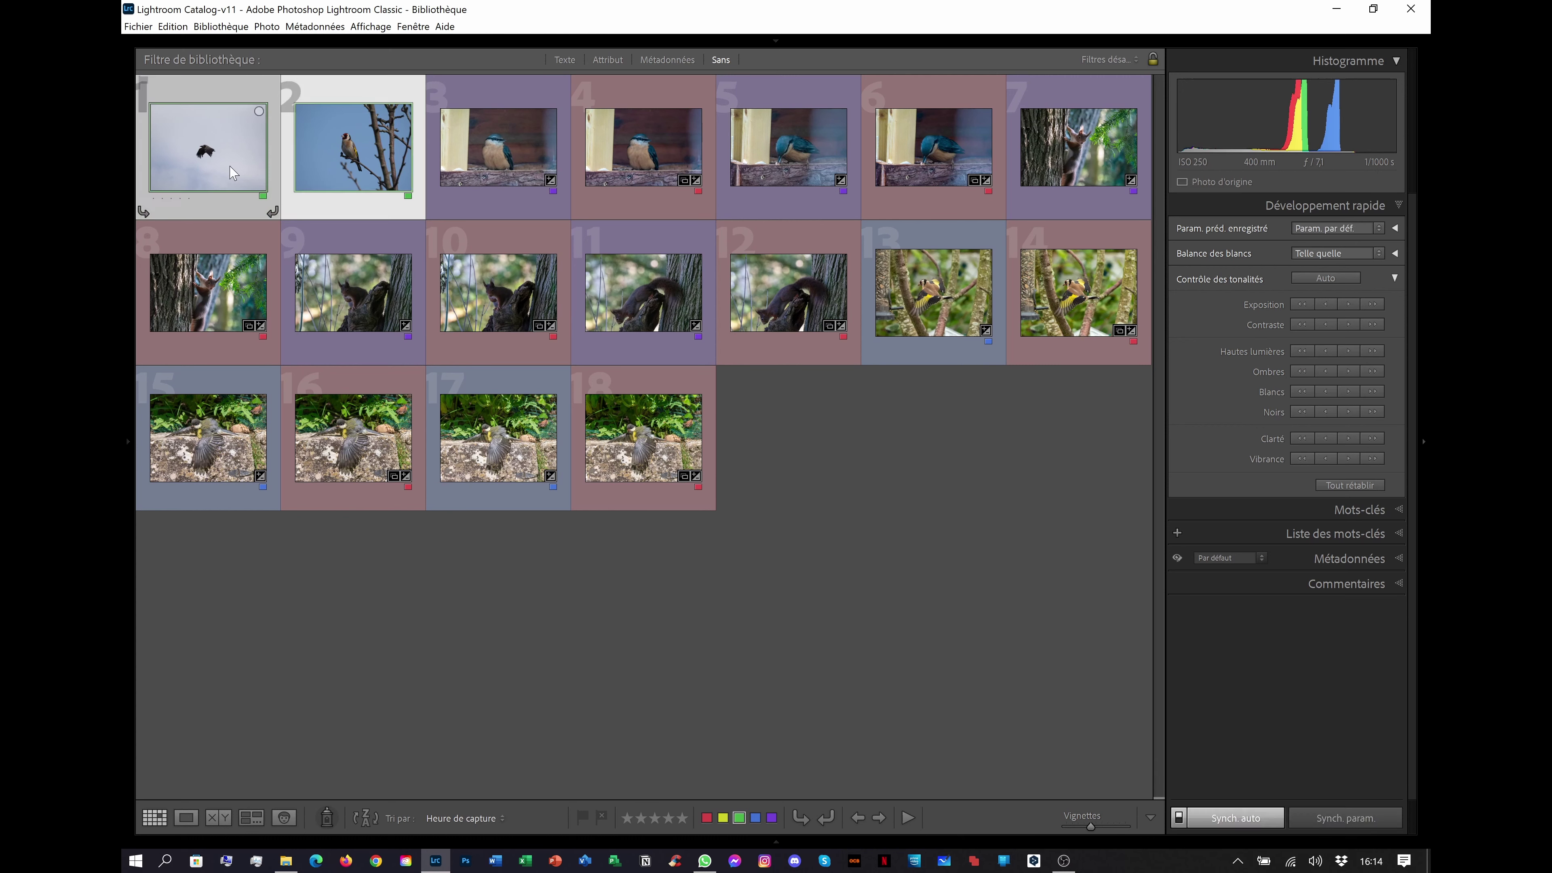
pyautogui.click(140, 27)
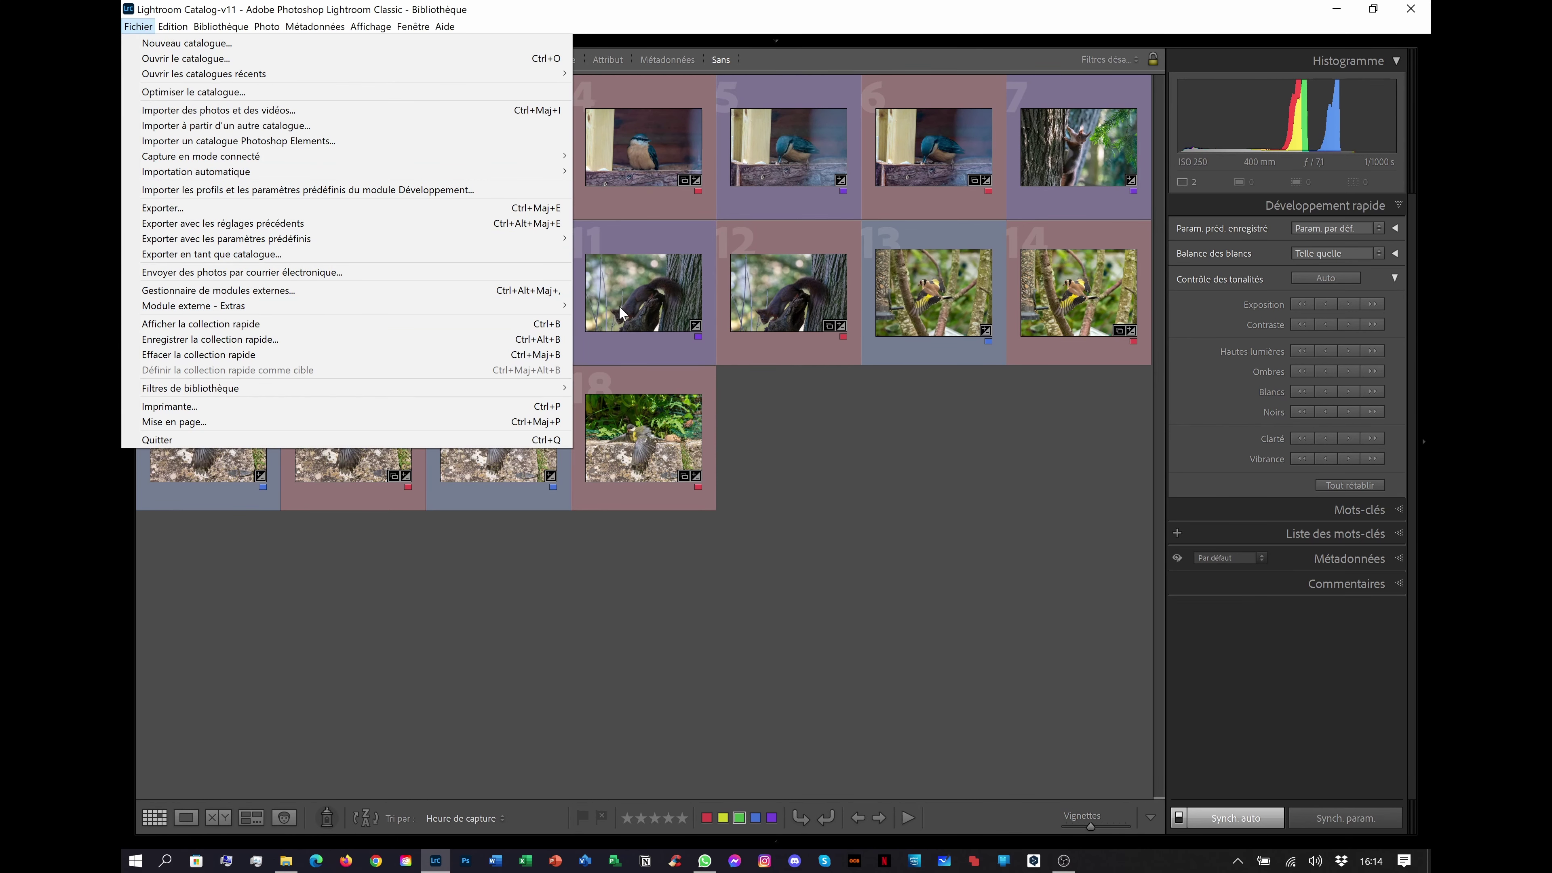
pyautogui.click(609, 323)
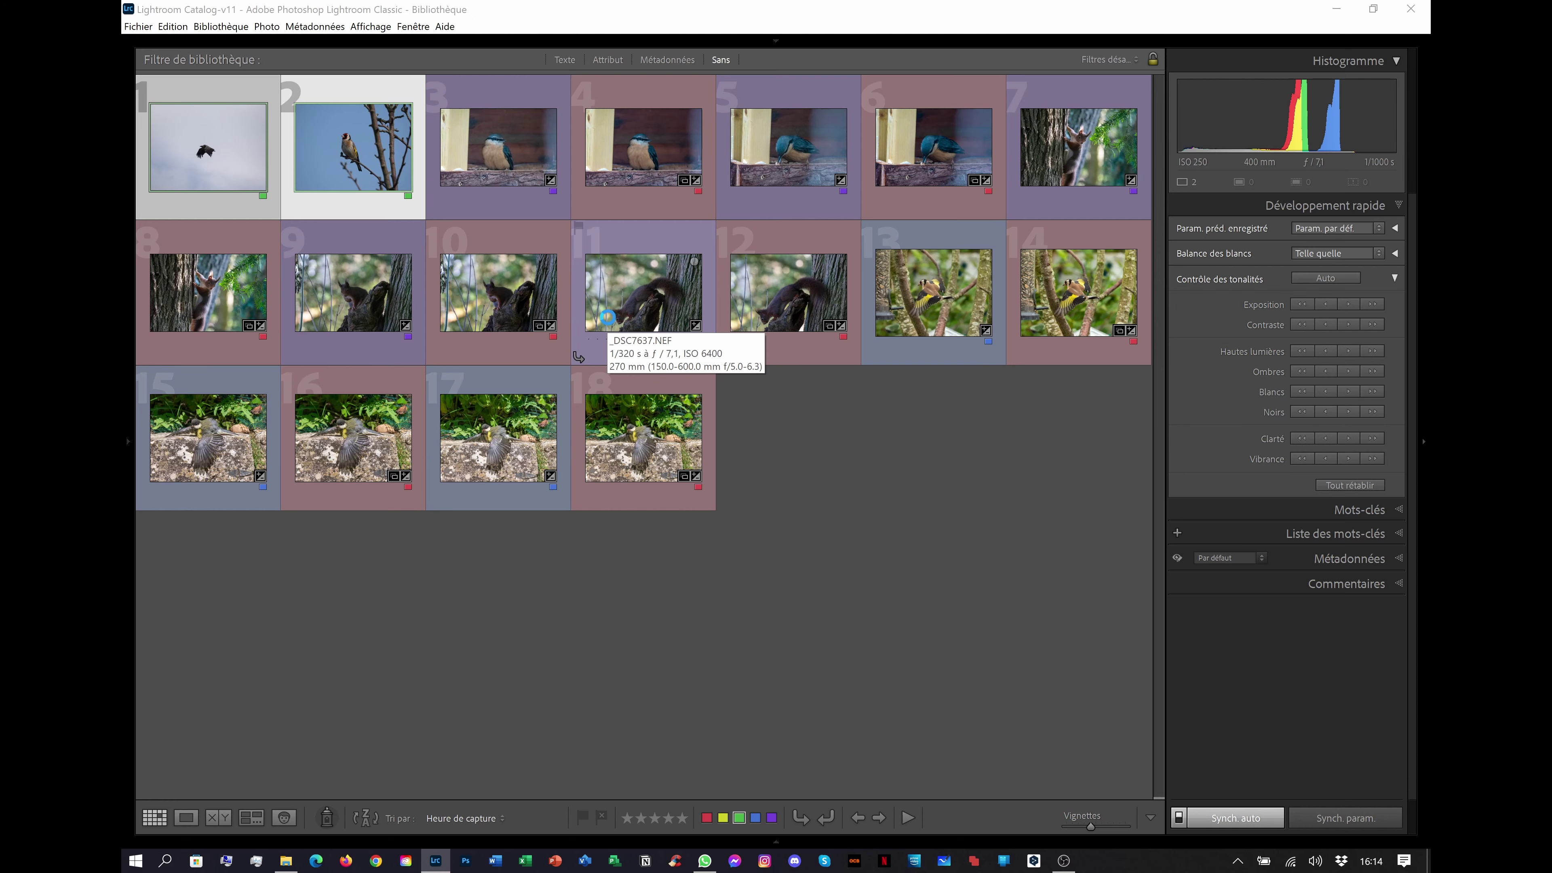
pyautogui.click(960, 434)
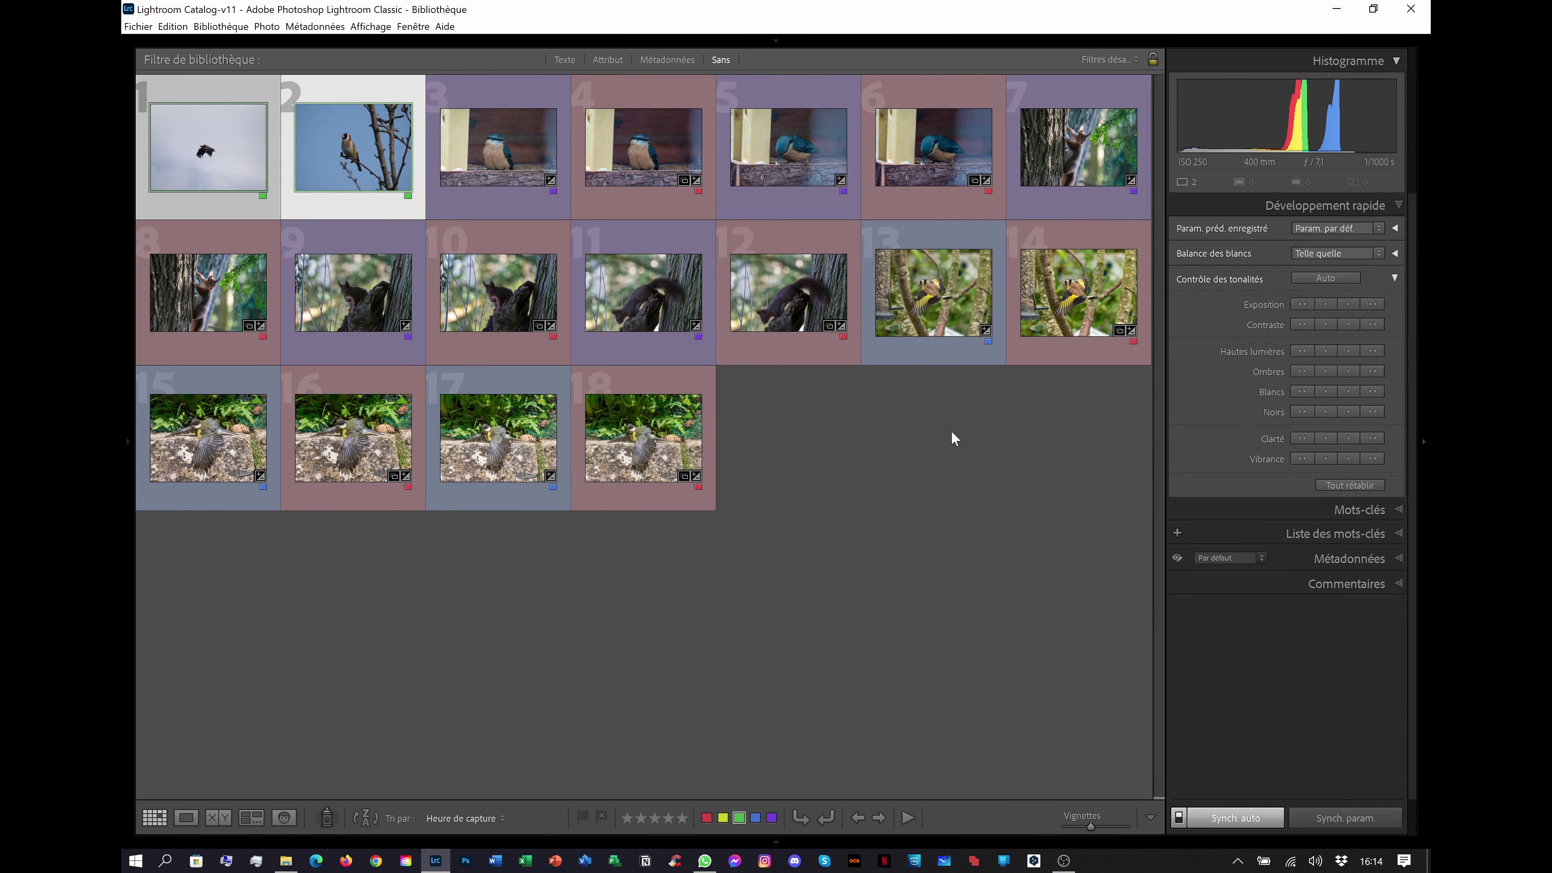